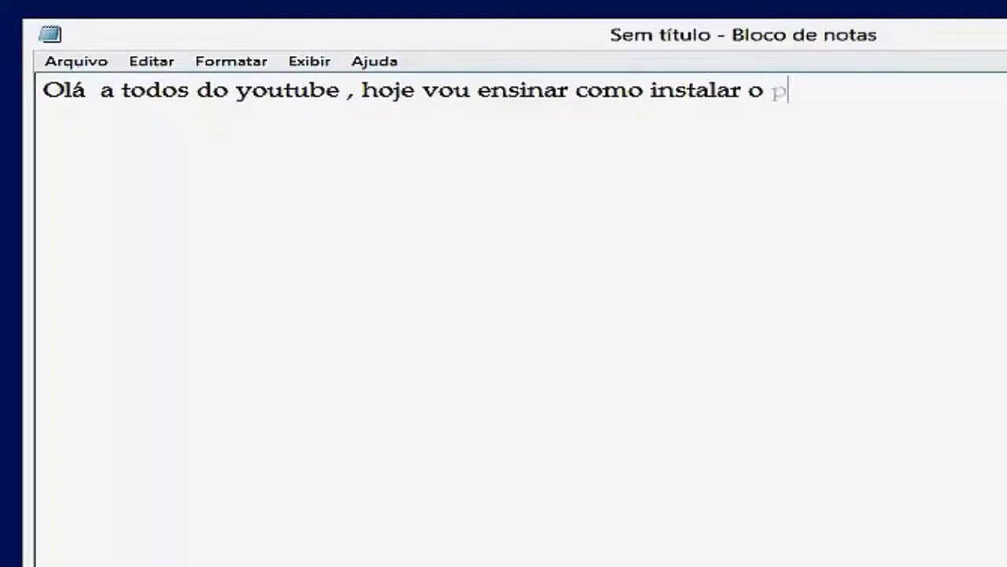
- Type the Portuguese intro about Photoshop CS 6, 'então vamos lá', and the download-link reminder
text(hotoshop cs 6 )
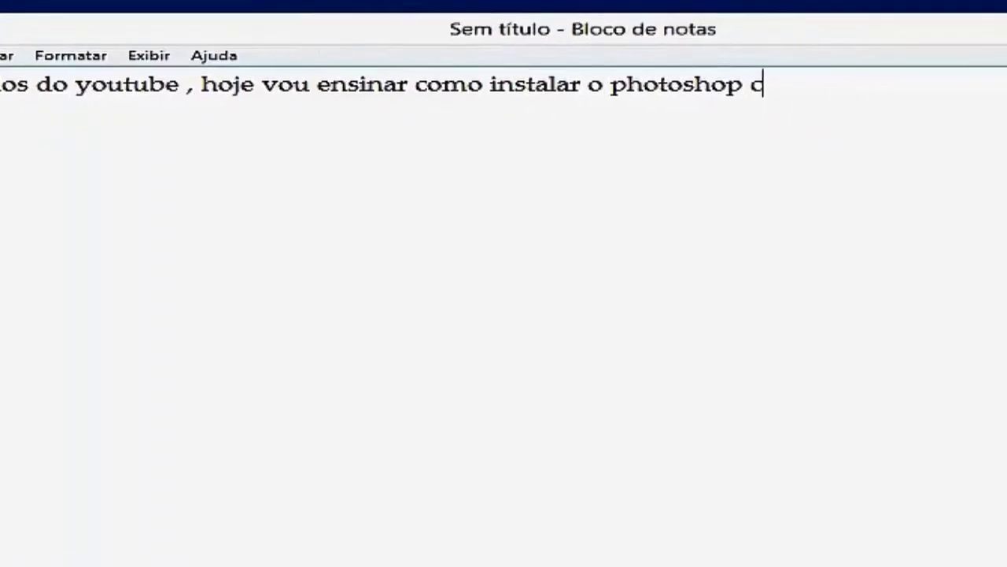
text(cra)
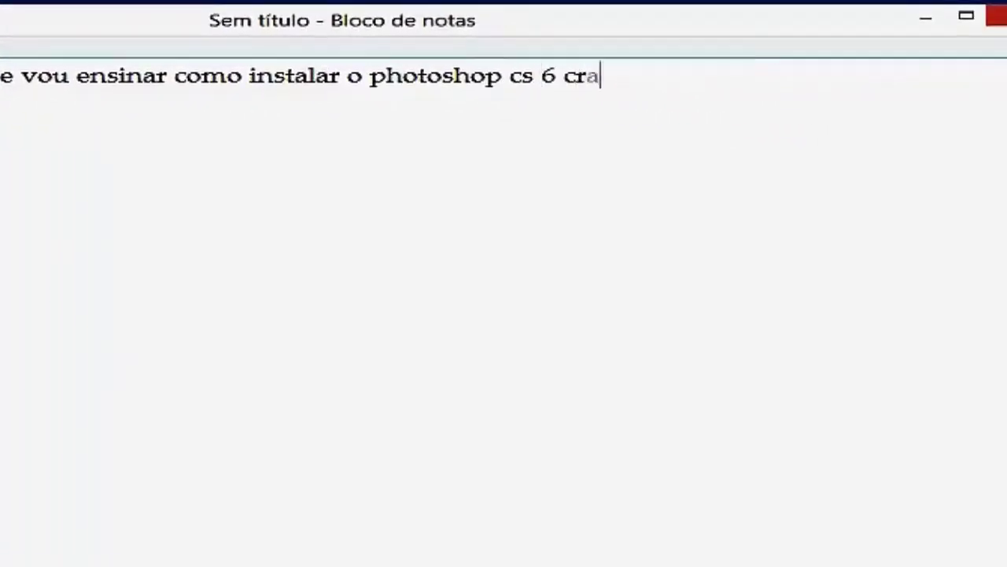
text(quiar em por)
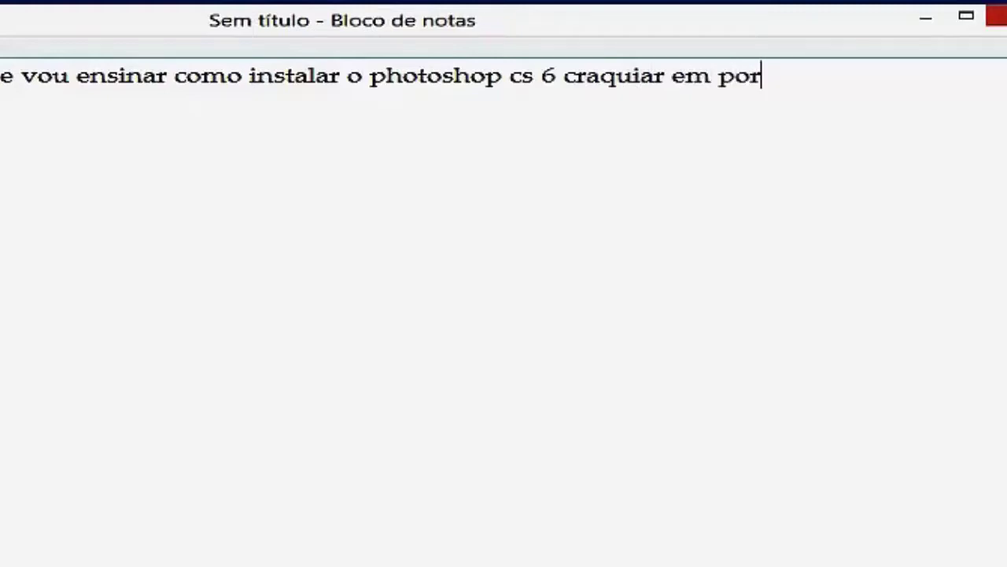
text(tugués)
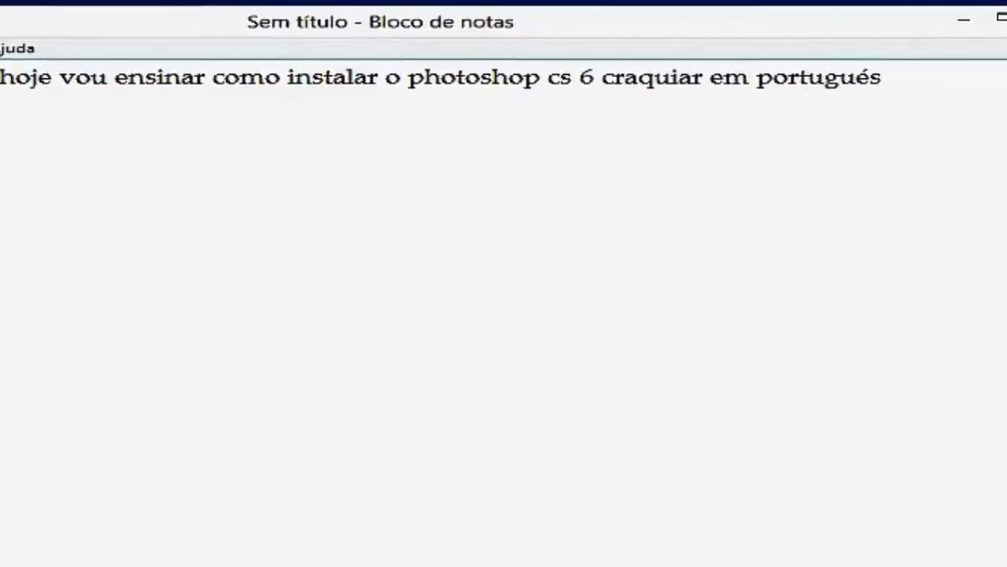
key(Return)
key(Return)
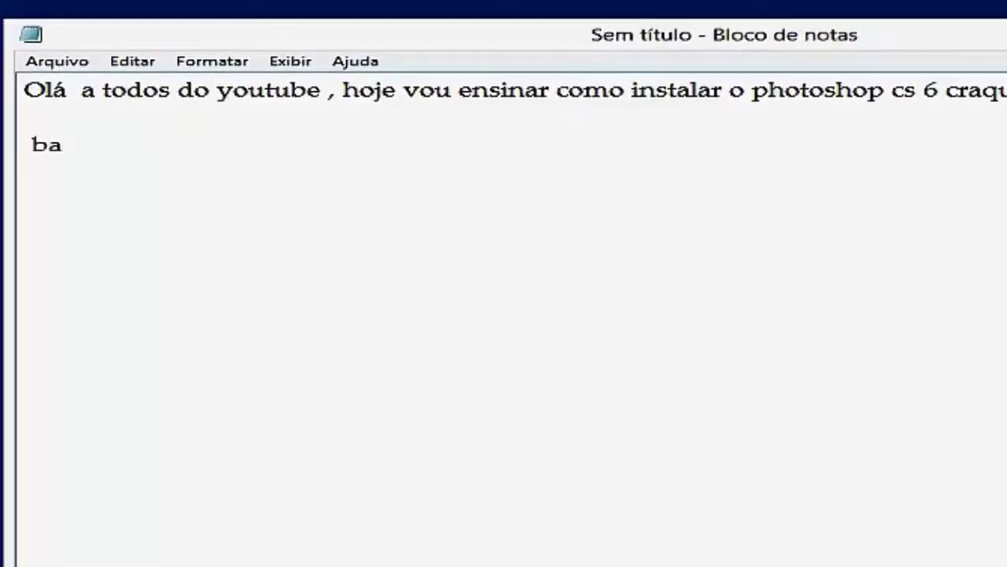
text(basta )
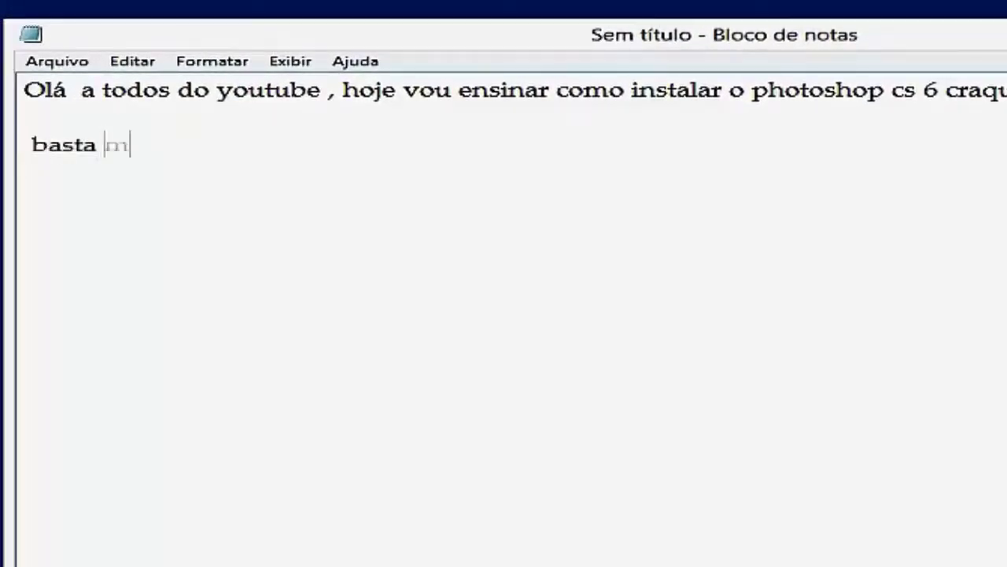
text(me seguir )
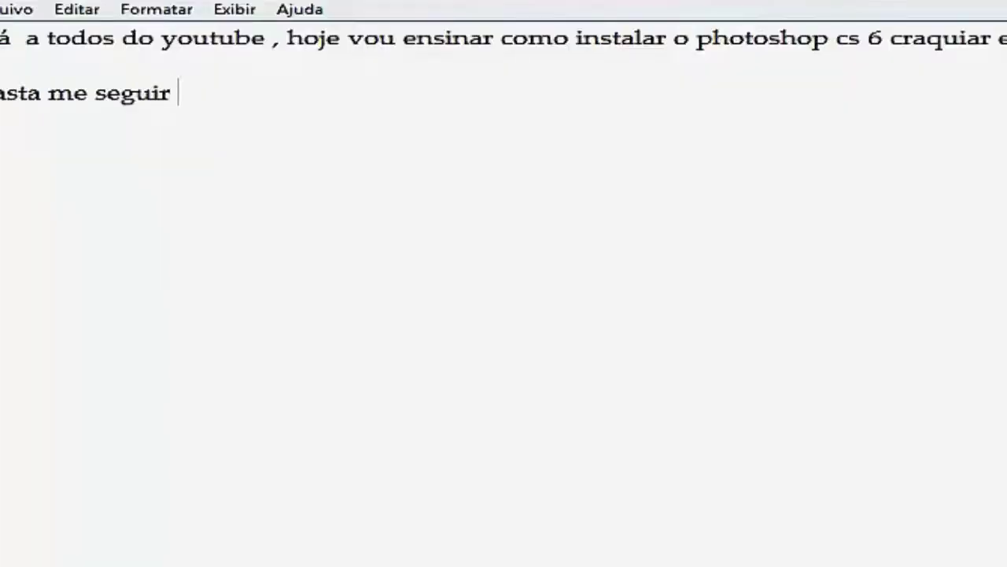
text(desculpe por eu não estar com o microfone ligado)
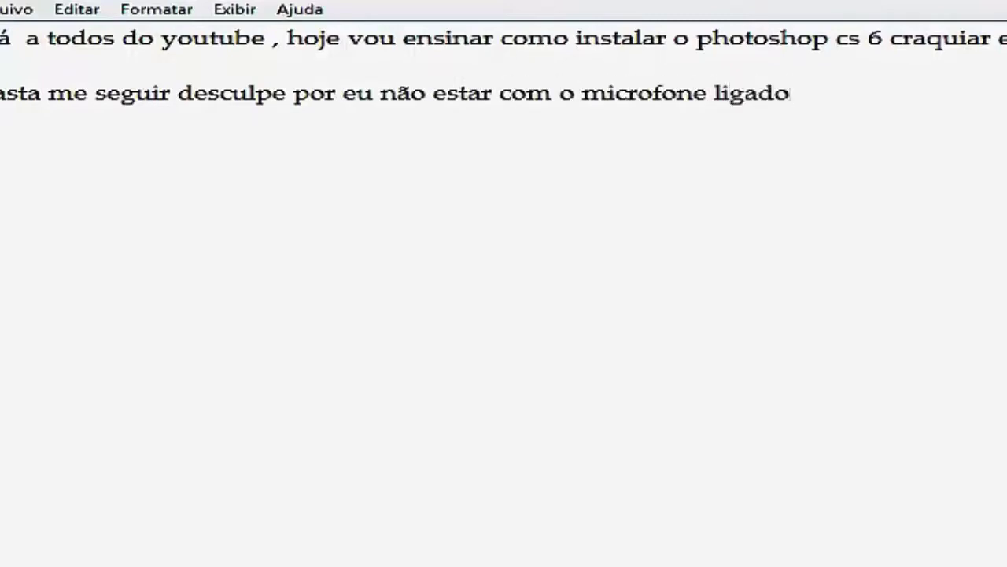
text(então vamos )
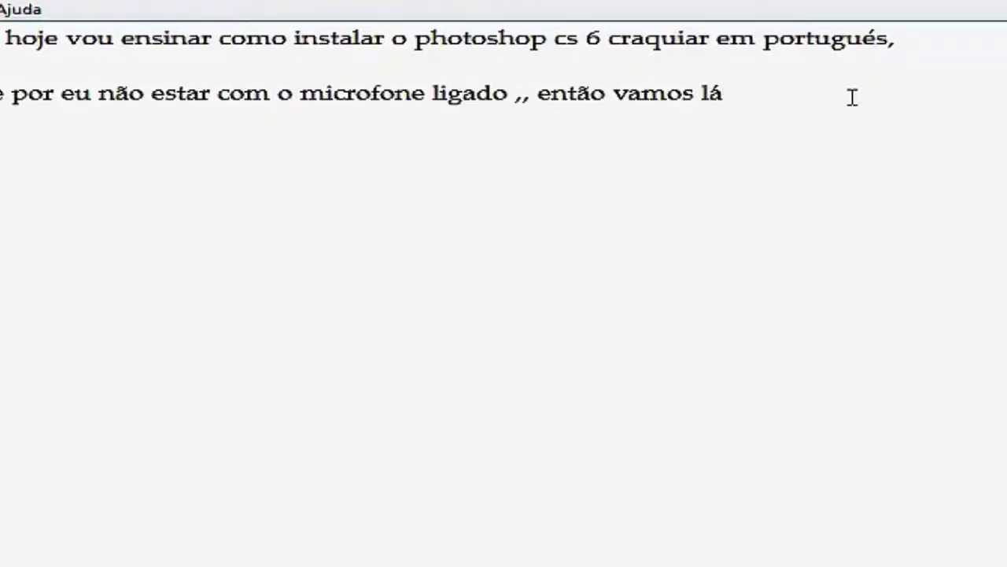
text(lá)
key(Return)
key(Return)
text(le)
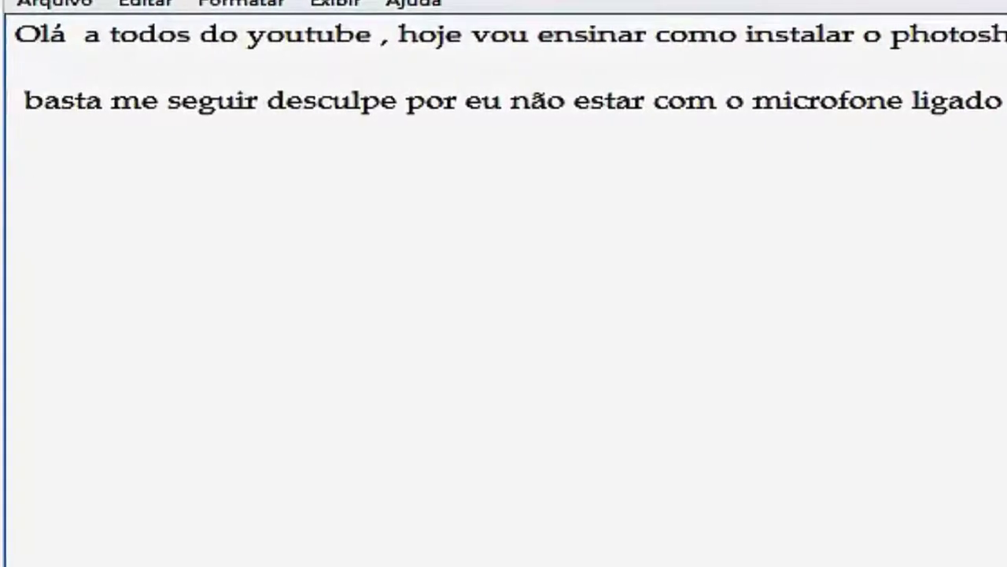
text(mbrano a)
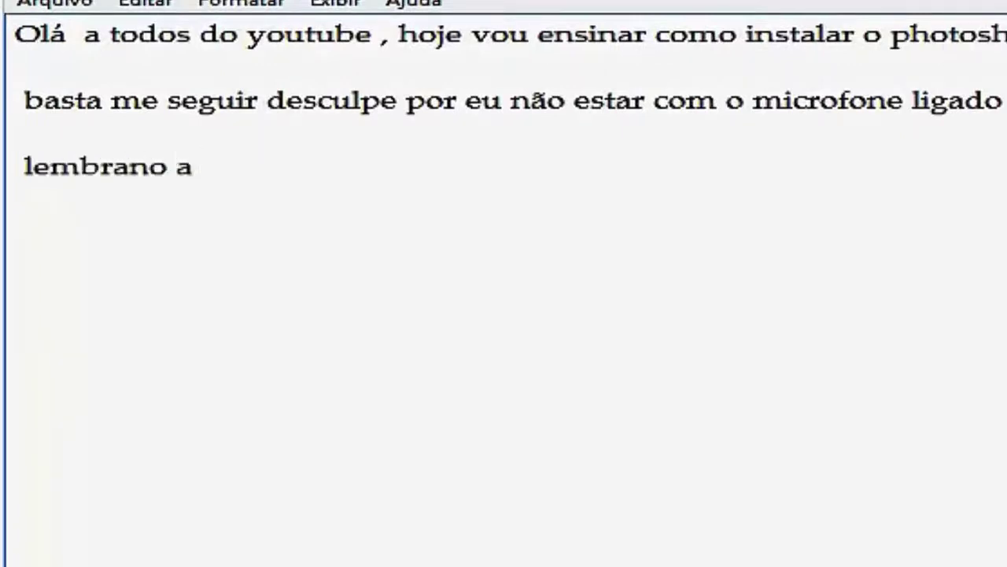
text( vcs que e)
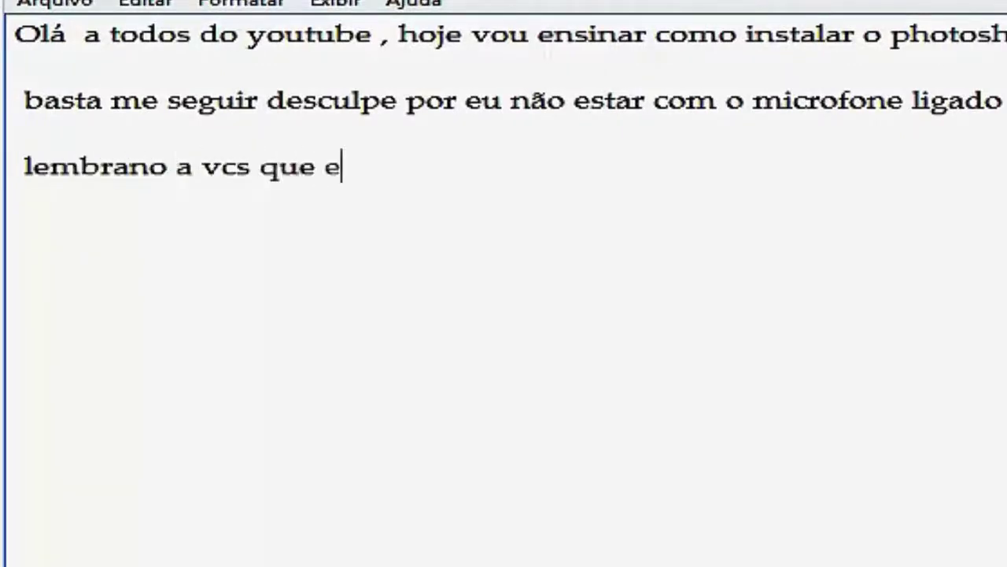
text(stou deixando n)
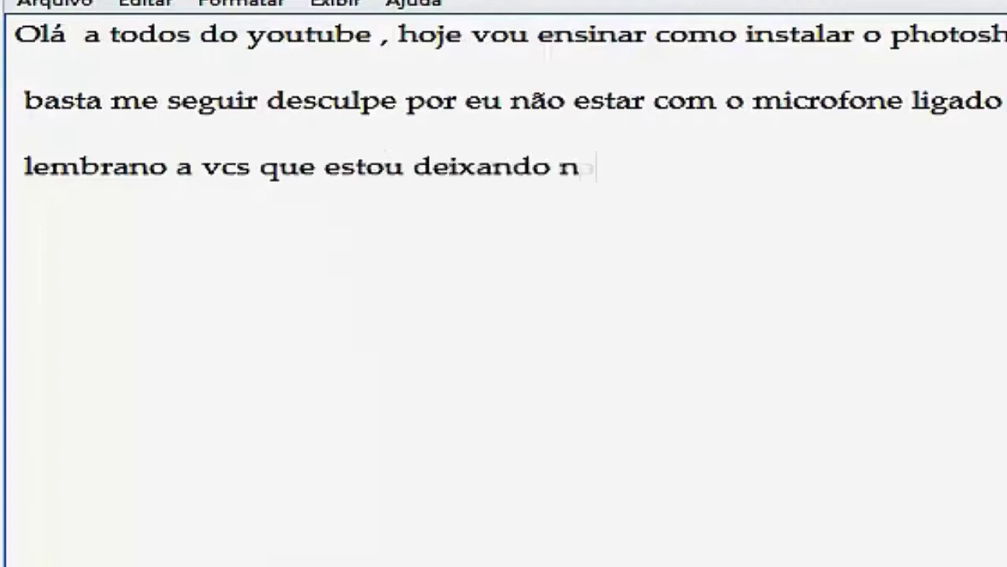
text(a descrição do)
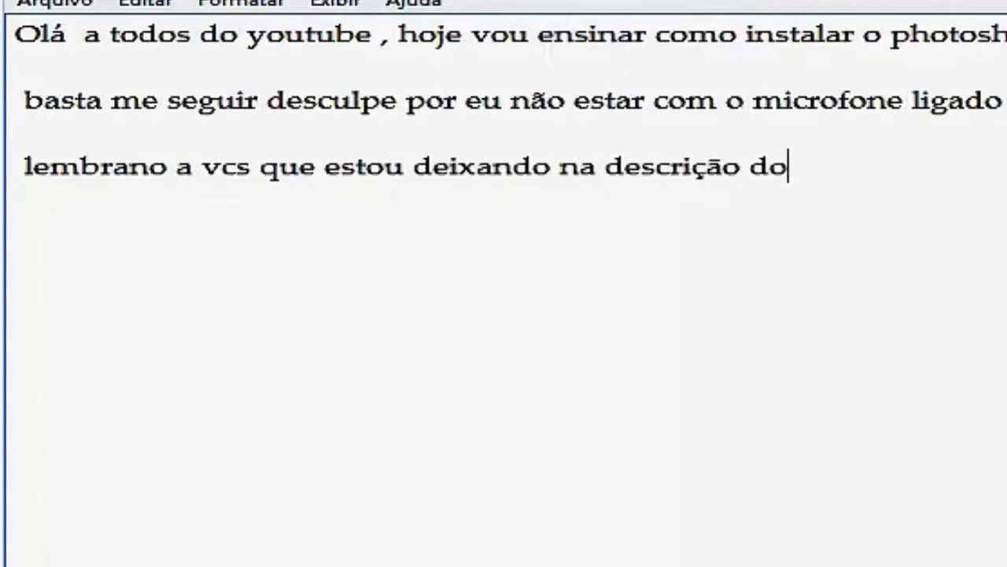
text( vídeo o)
text( li)
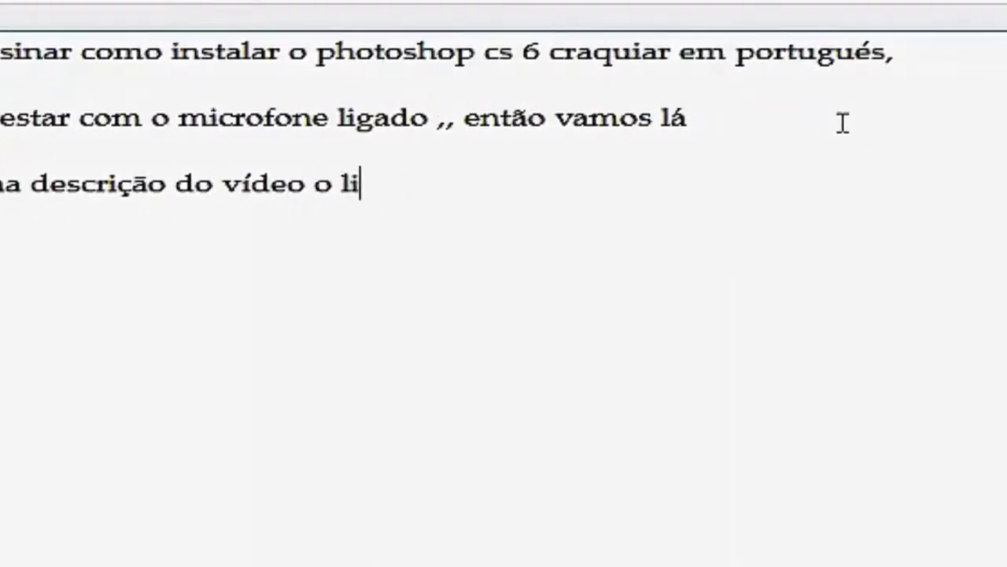
text(nk para fa)
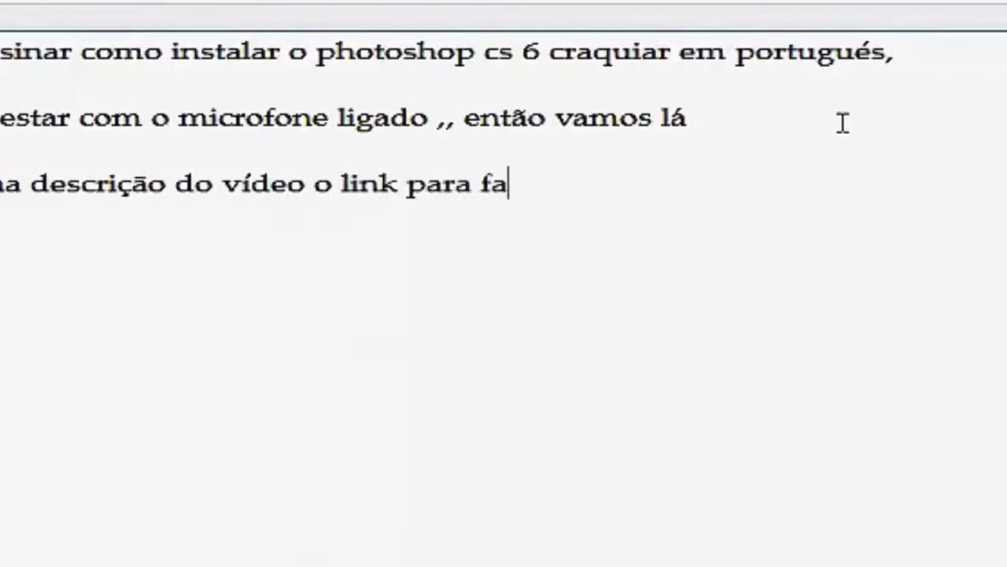
text(zer o download do)
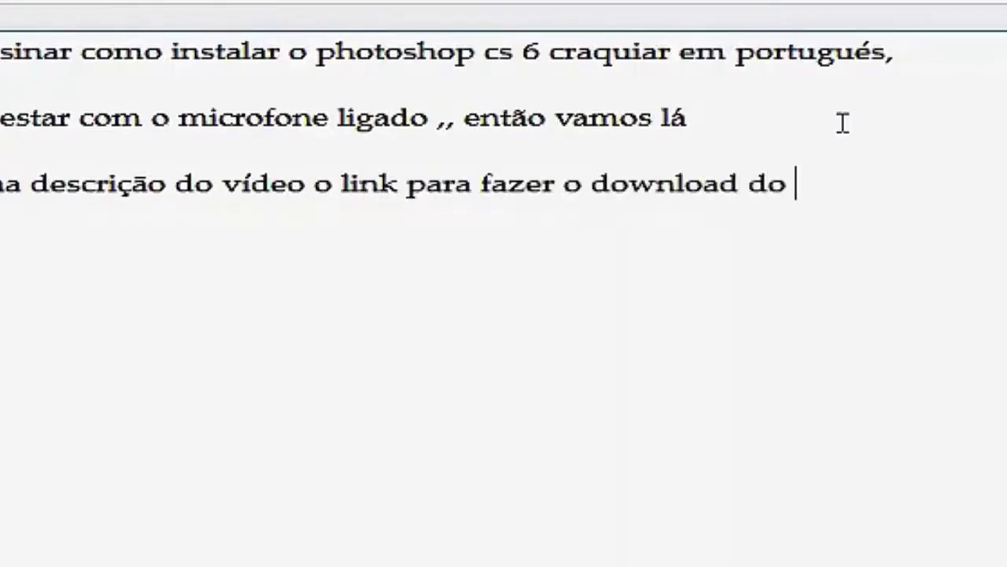
text( programa photo)
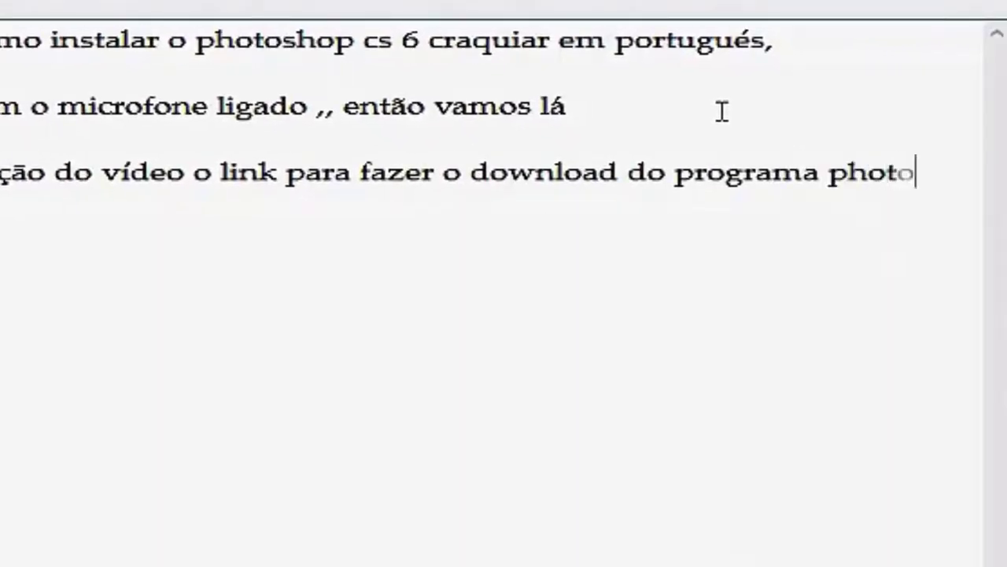
text(shop)
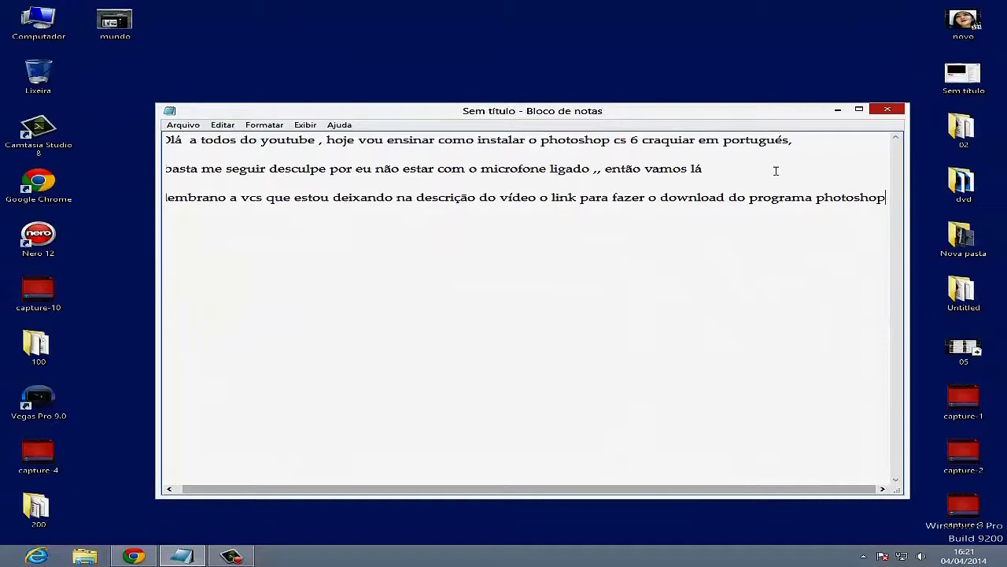
- Minimize Notepad, browse to D:\PROGRAMAS\PHOTO SHOP\PHOTO SHOP CS 6\SETUP, and select the Set-up file
click(837, 110)
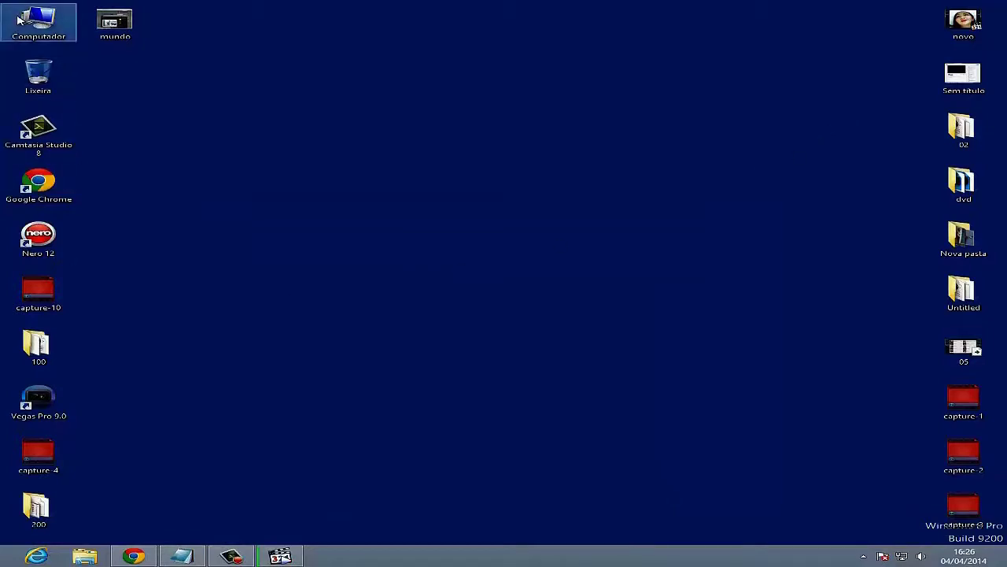
double_click(31, 24)
double_click(362, 79)
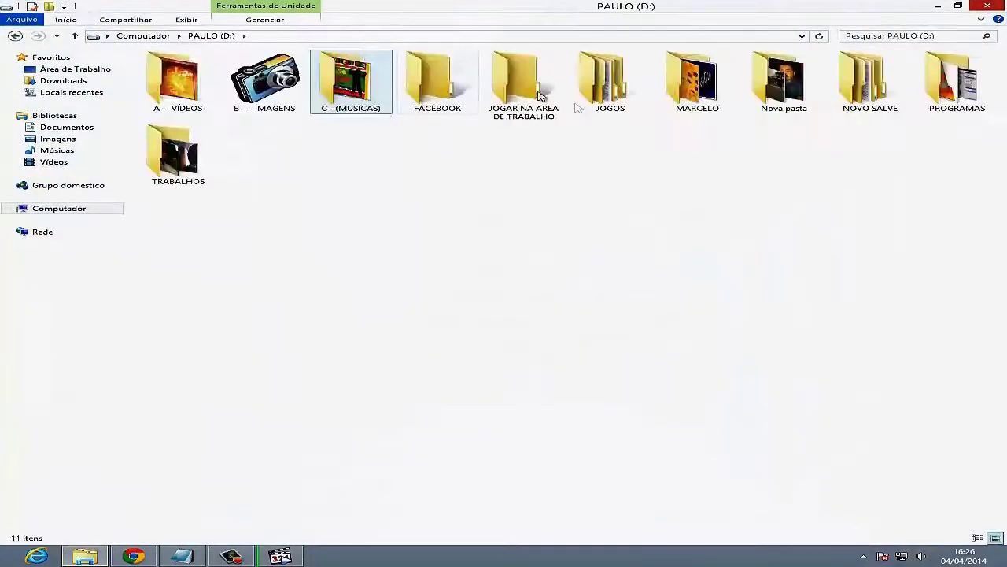
click(968, 93)
double_click(968, 93)
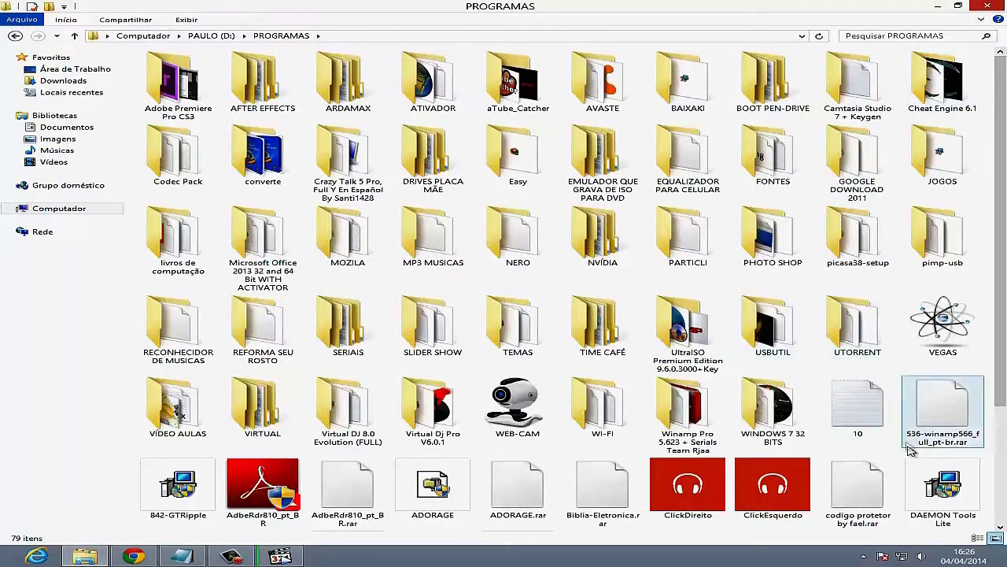
double_click(767, 246)
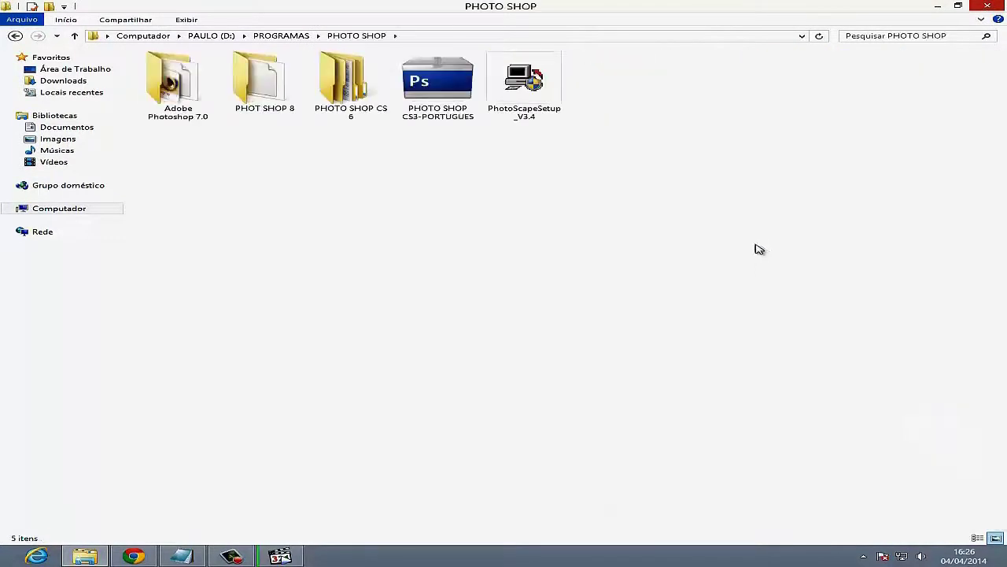
double_click(331, 95)
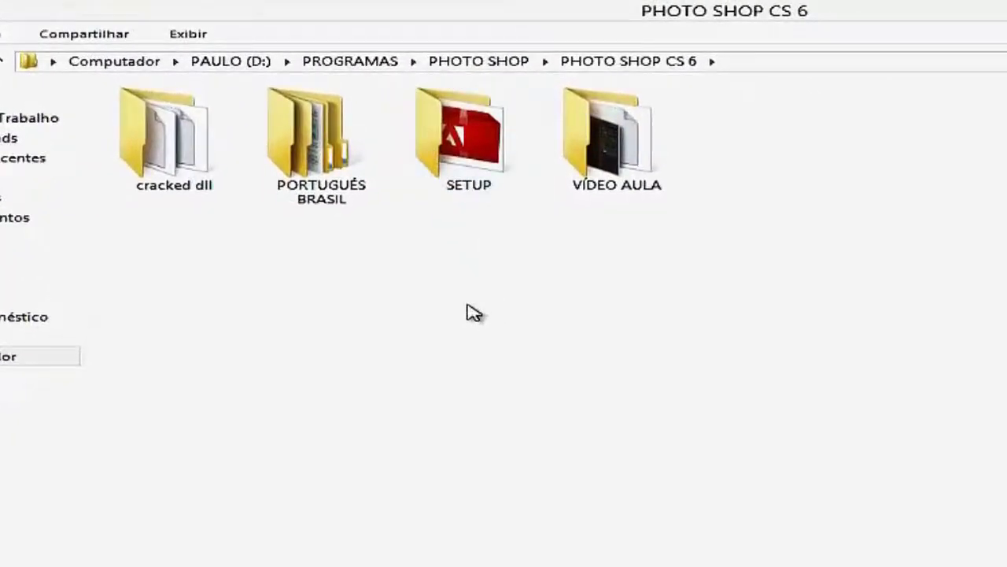
double_click(484, 153)
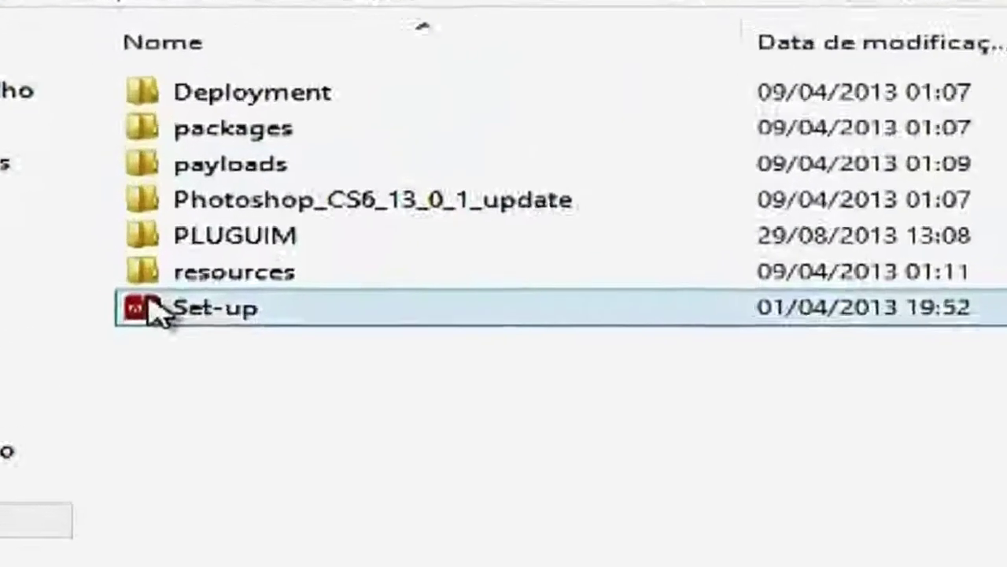
click(131, 247)
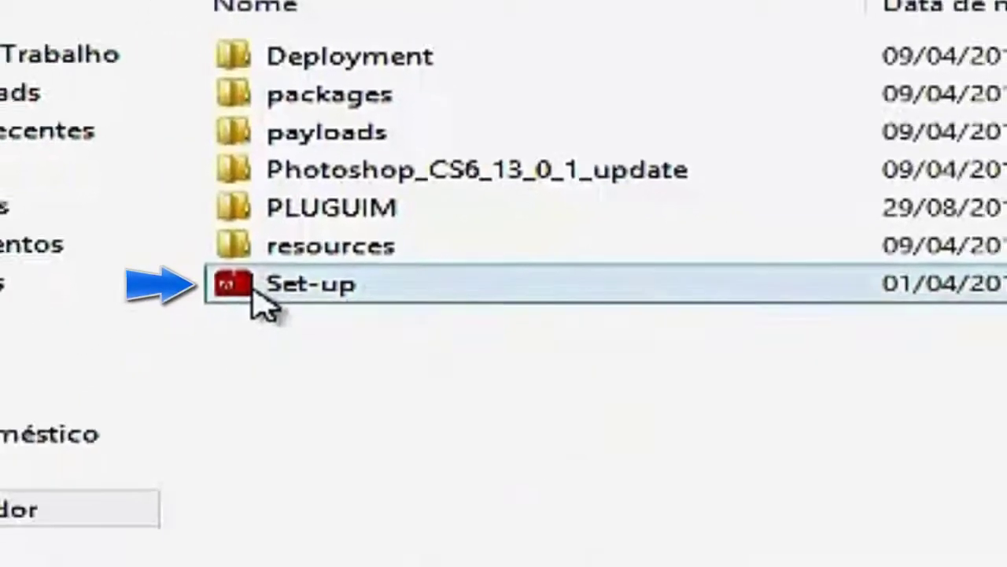
- Run Set-up as administrator and ignore the pending-restart warning
right_click(253, 289)
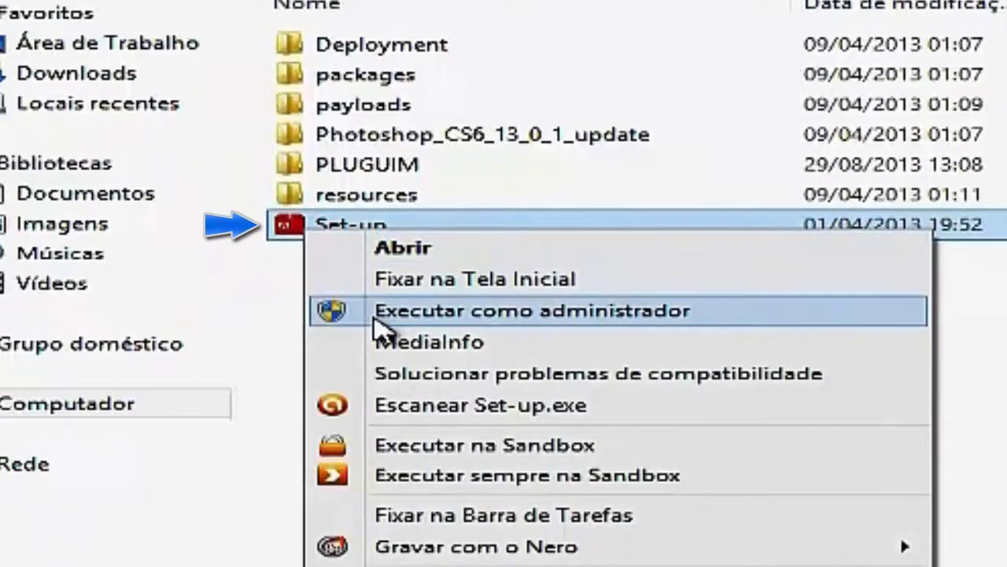
click(382, 319)
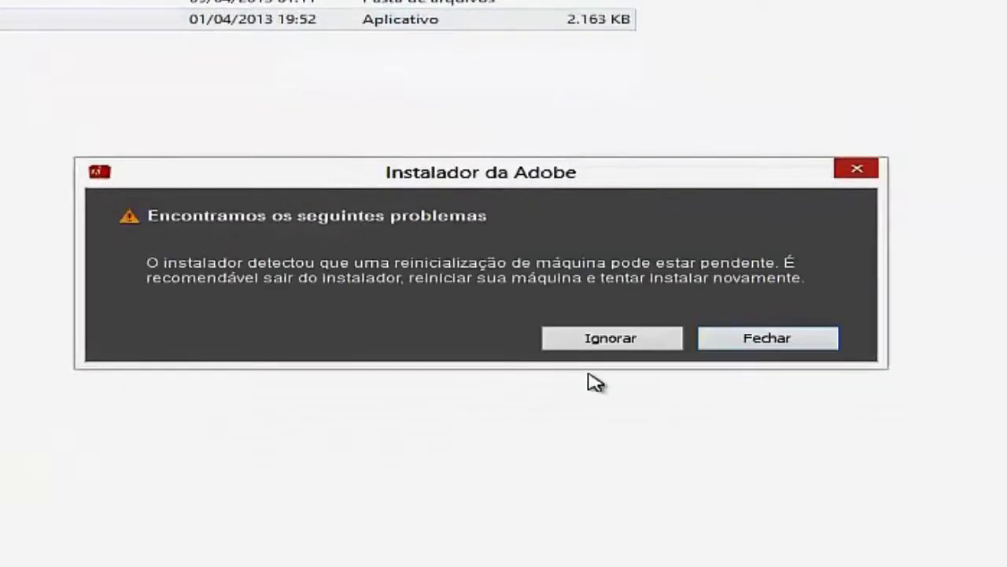
click(611, 340)
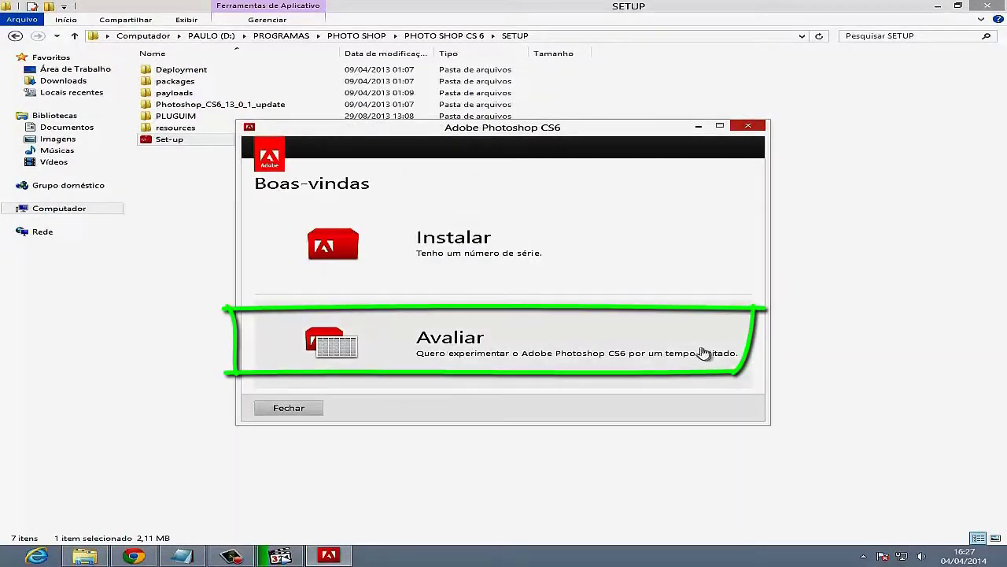
- Choose the trial install, accept the Adobe license, and continue to the sign-in page
click(462, 344)
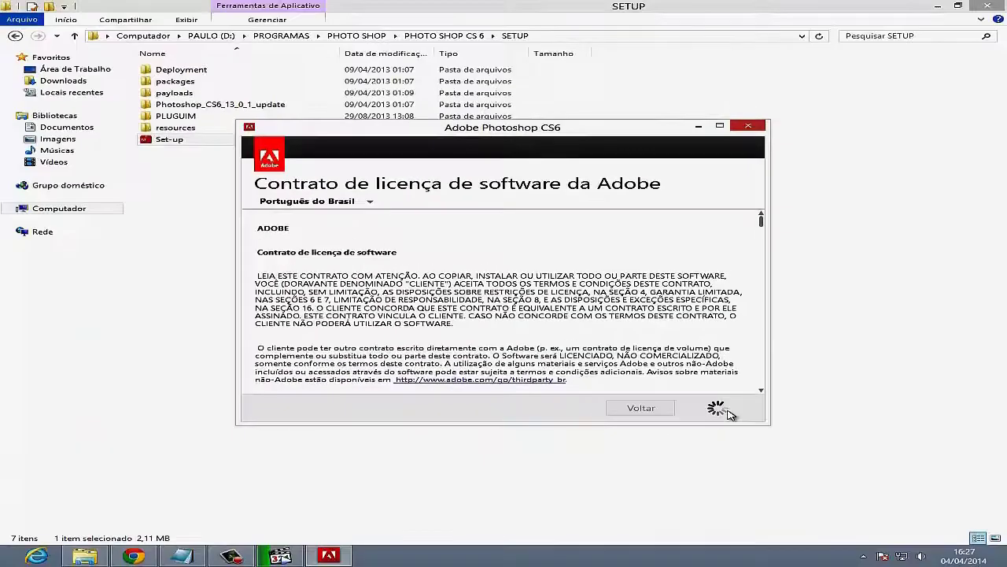
click(625, 367)
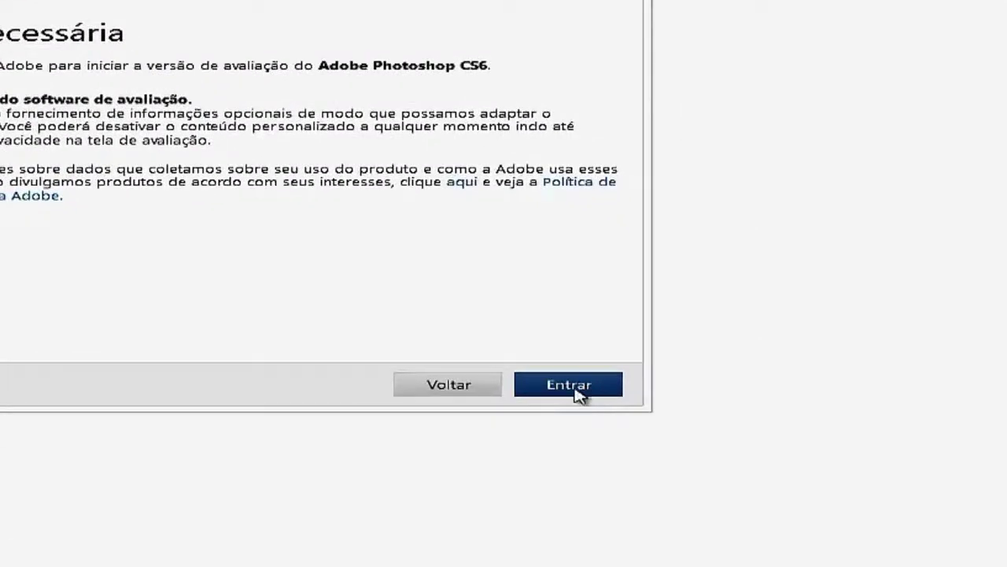
click(572, 389)
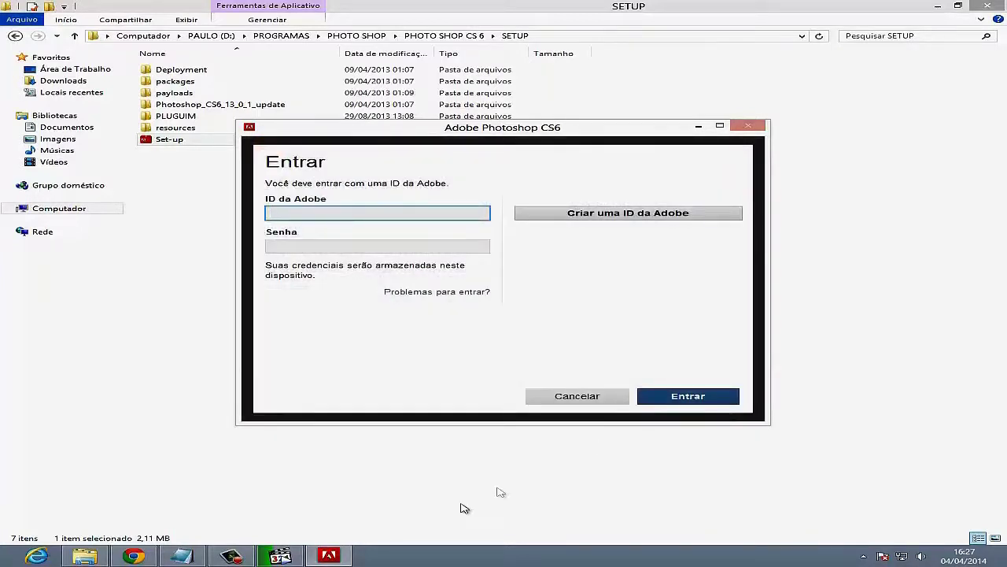
- Clear the old notes and type a line telling viewers to create an account if they lack one
click(170, 559)
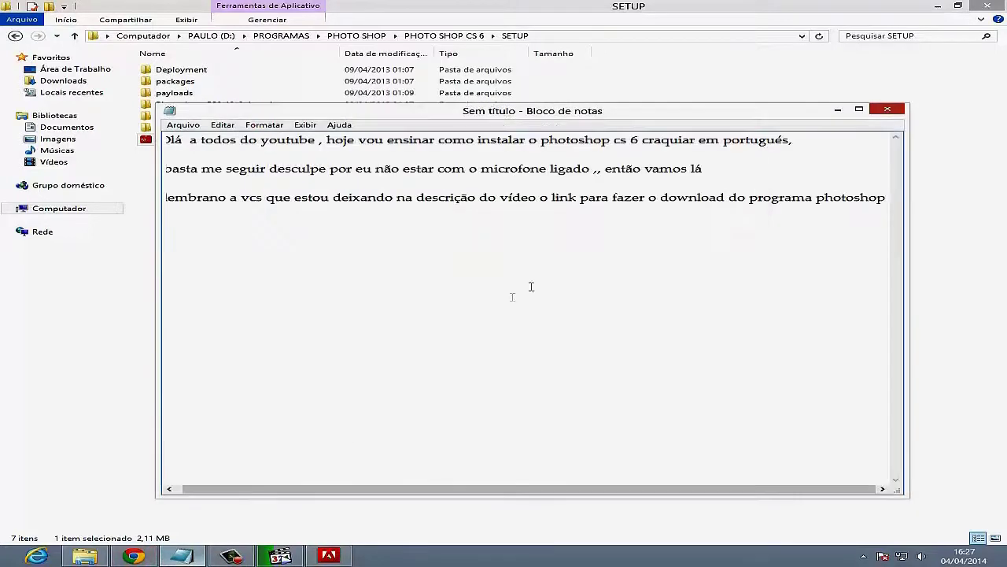
drag(890, 197, 140, 107)
key(Delete)
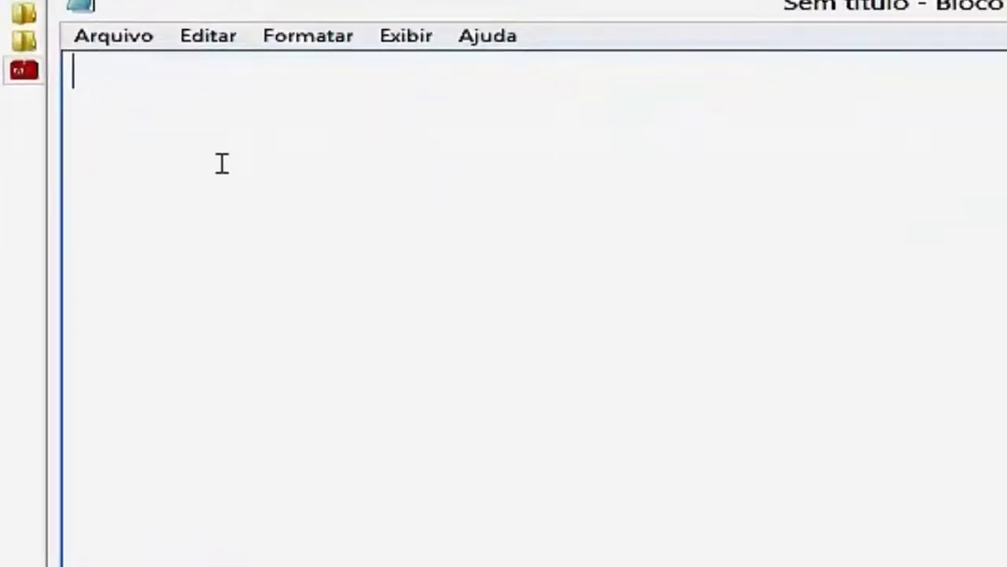
text(Veja )
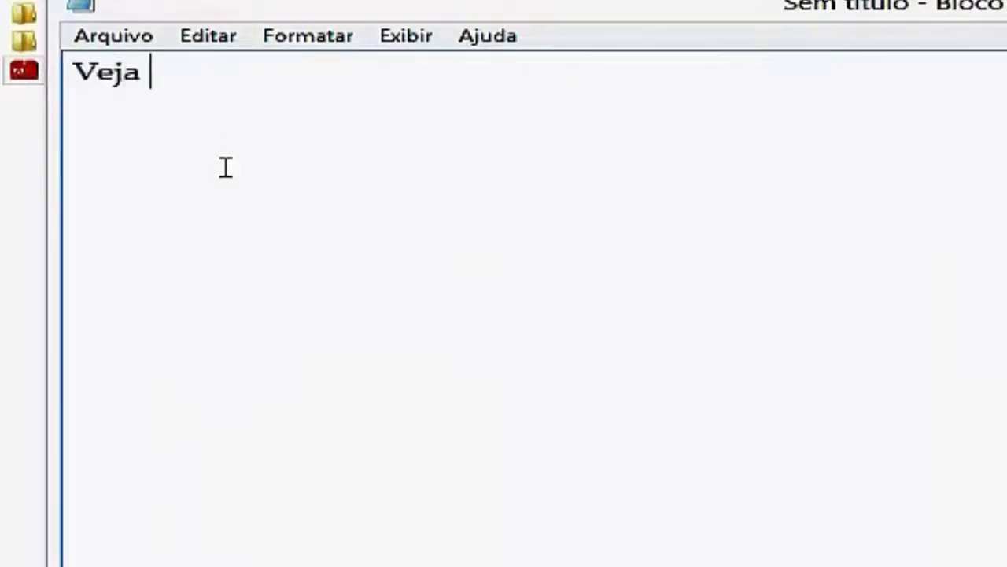
text(bem, se vc te)
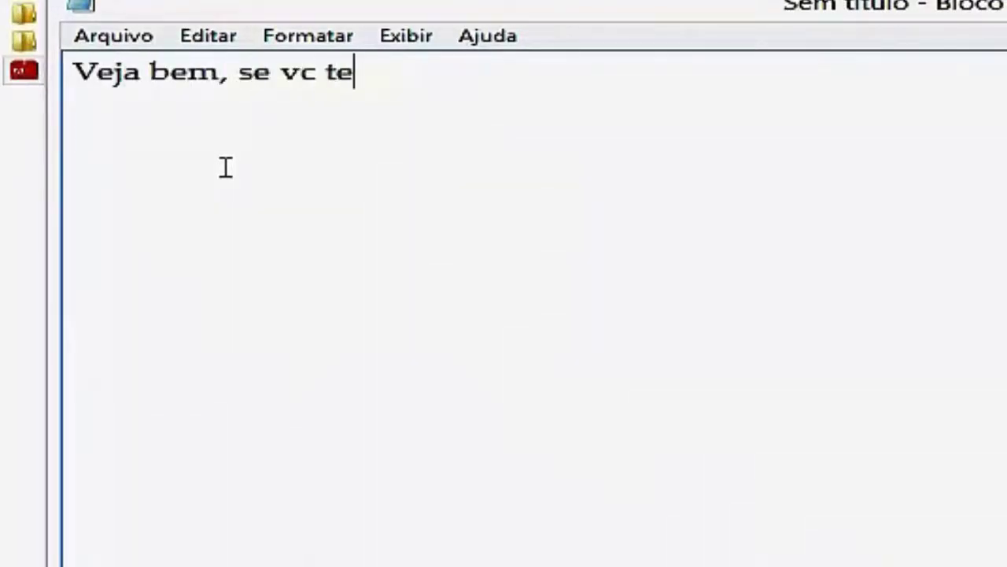
text(m uma conta)
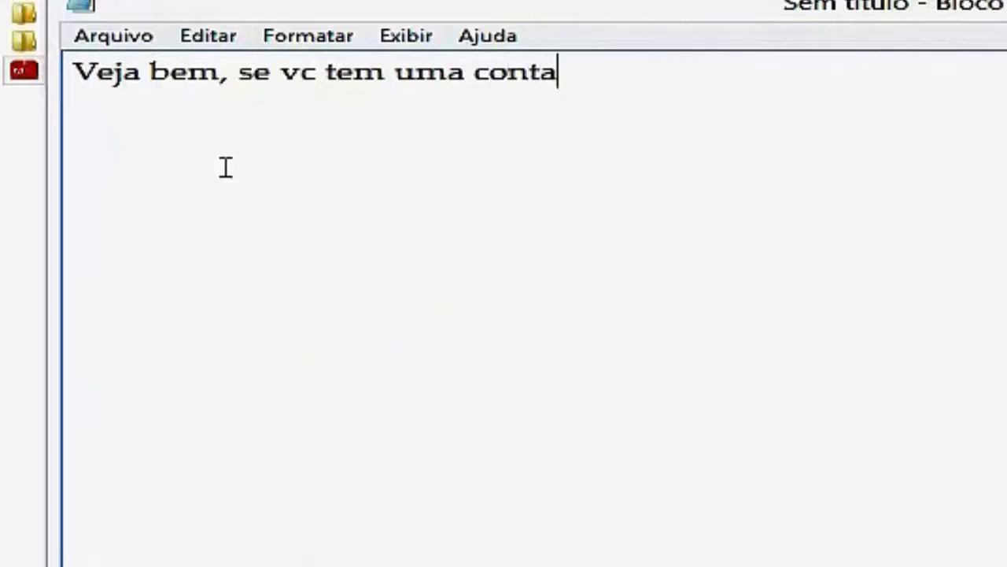
text(, tudo bem ,)
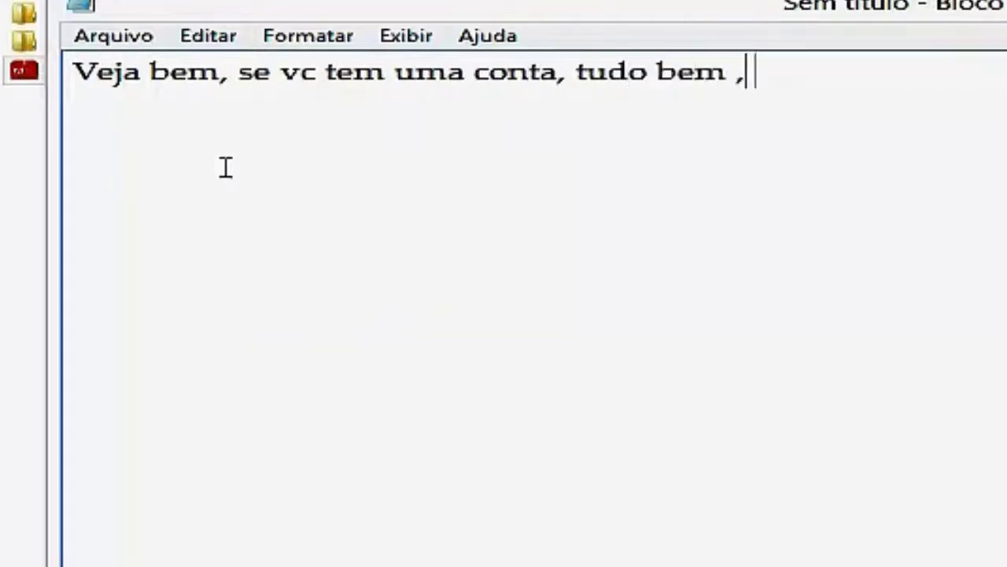
text( mais se n)
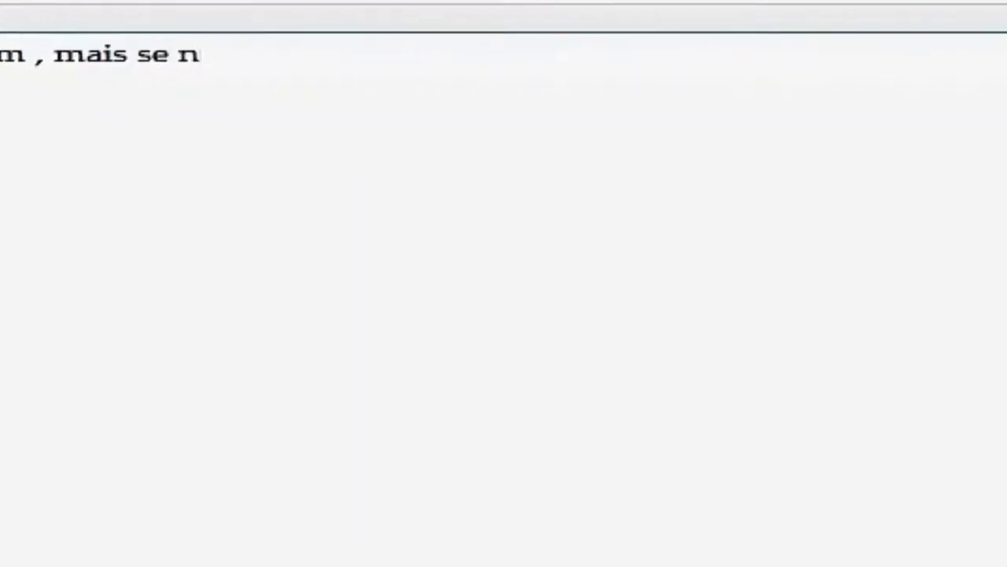
text(ão estiver co)
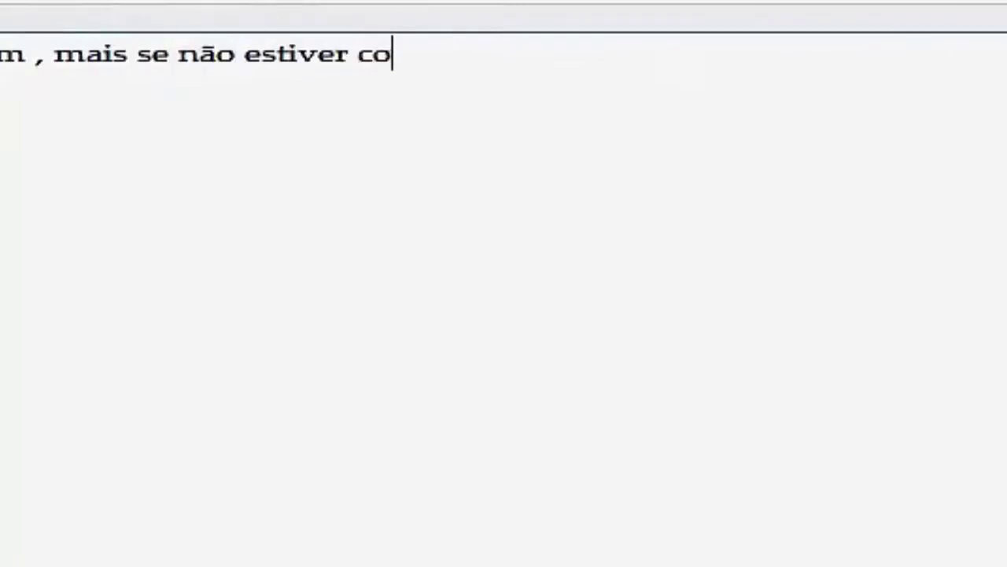
text(nta, cr)
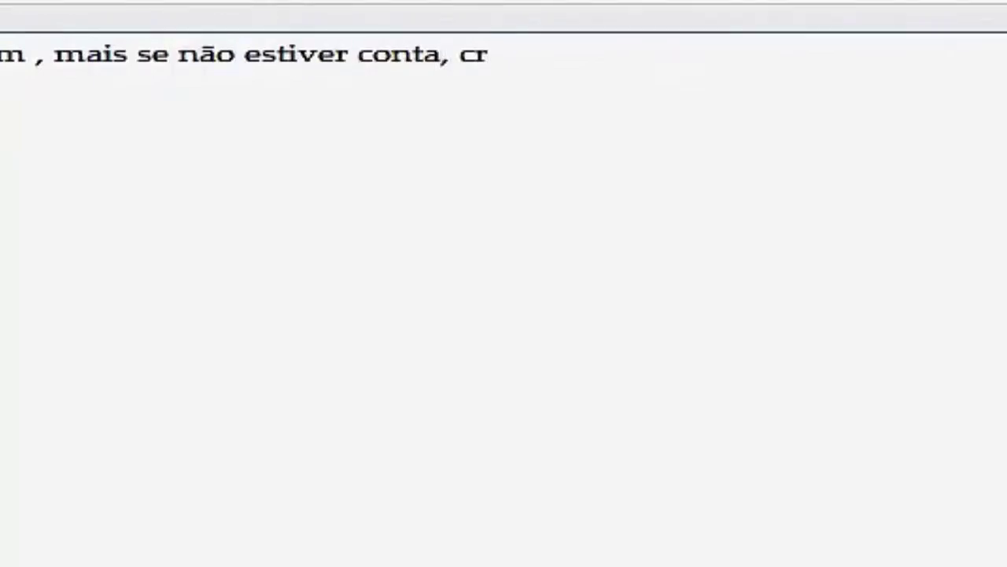
text(ie uma)
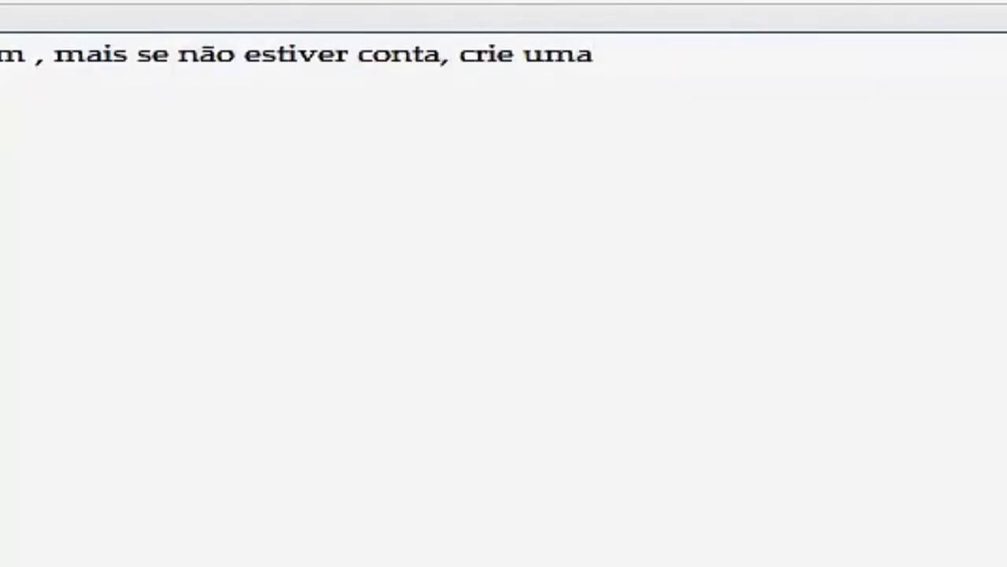
text( , eu ja)
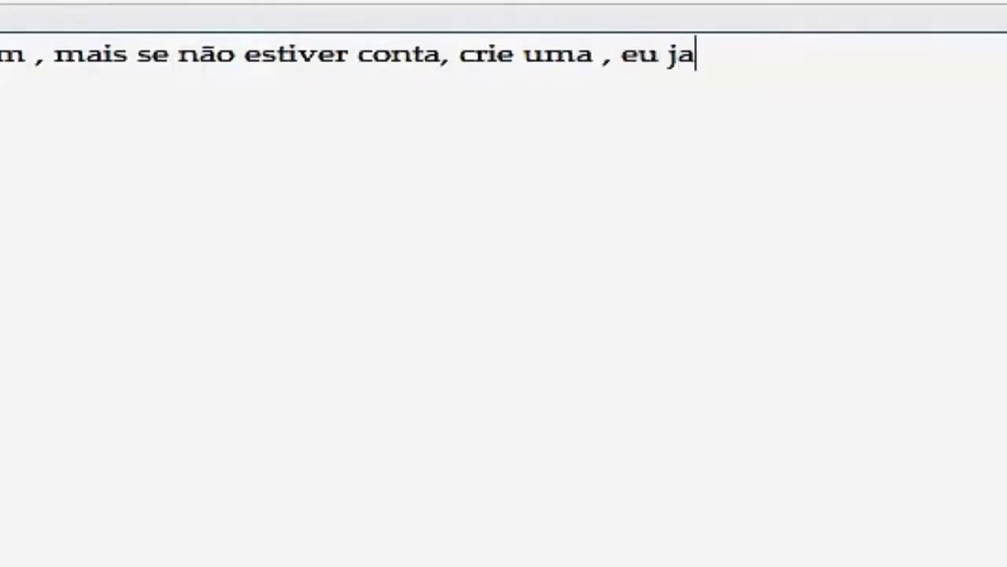
key(BackSpace)
text(á te)
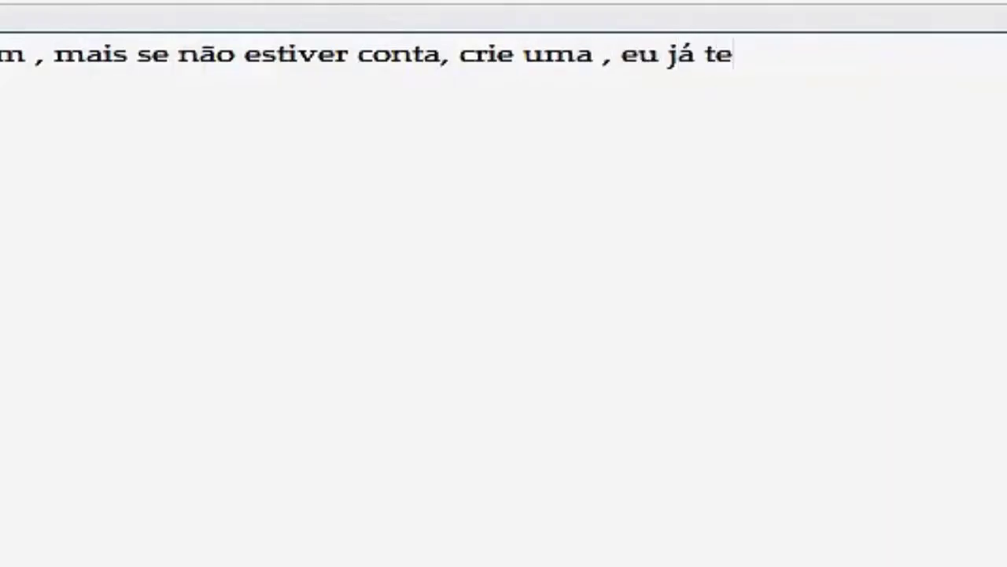
text(nho por isso vou)
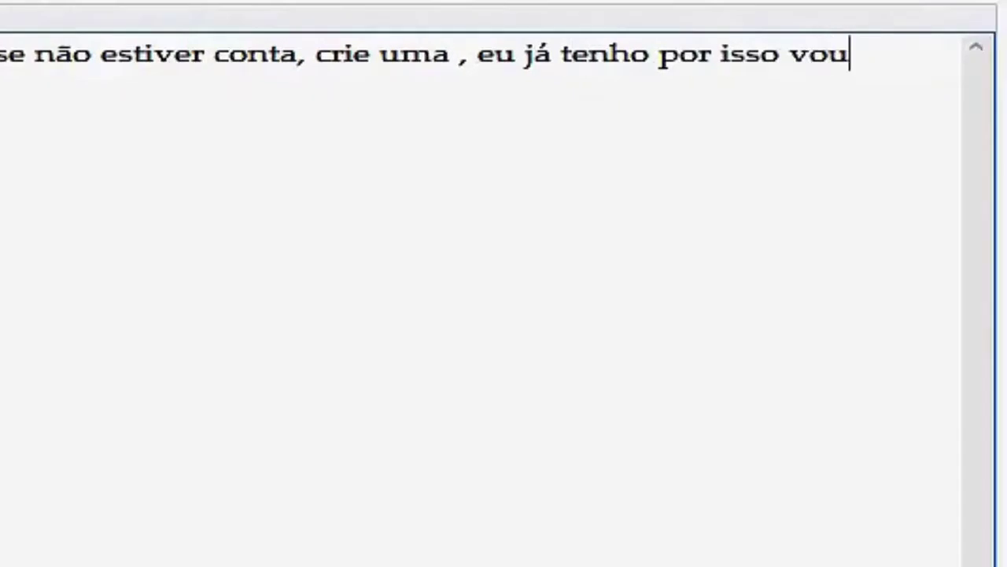
text( clicar aqui v)
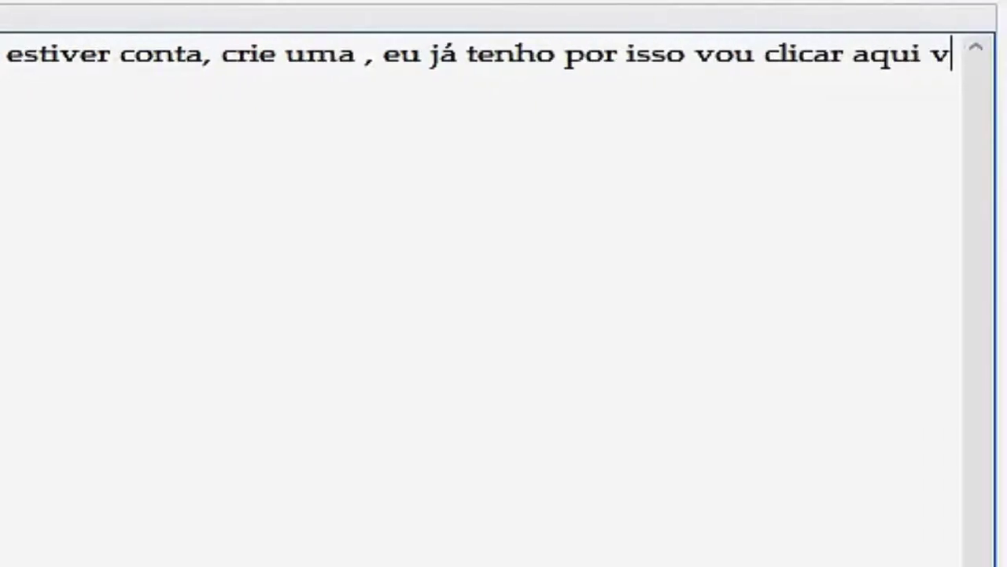
text(eja)
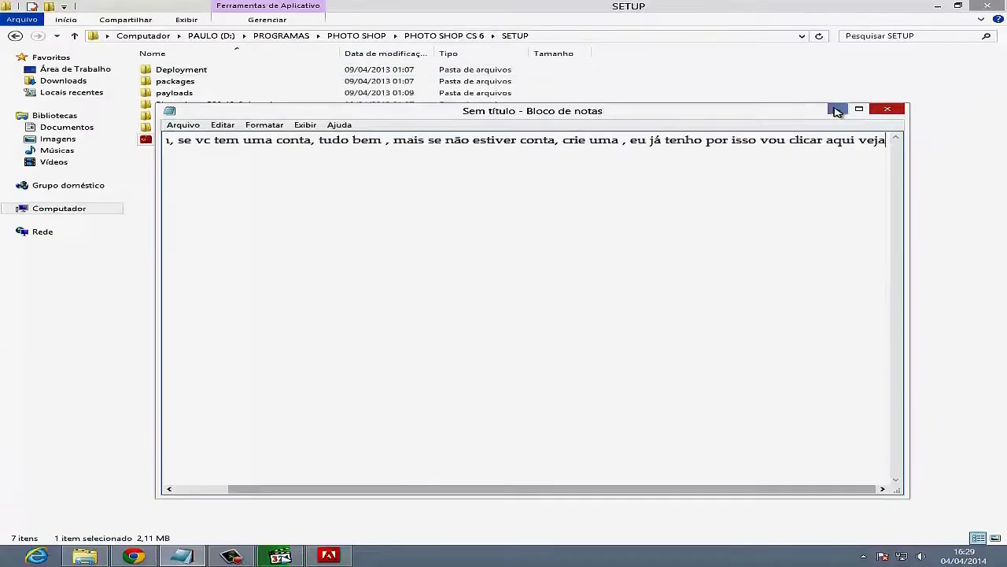
- Sign in to the installer with the Adobe ID e-mail and account password
click(837, 111)
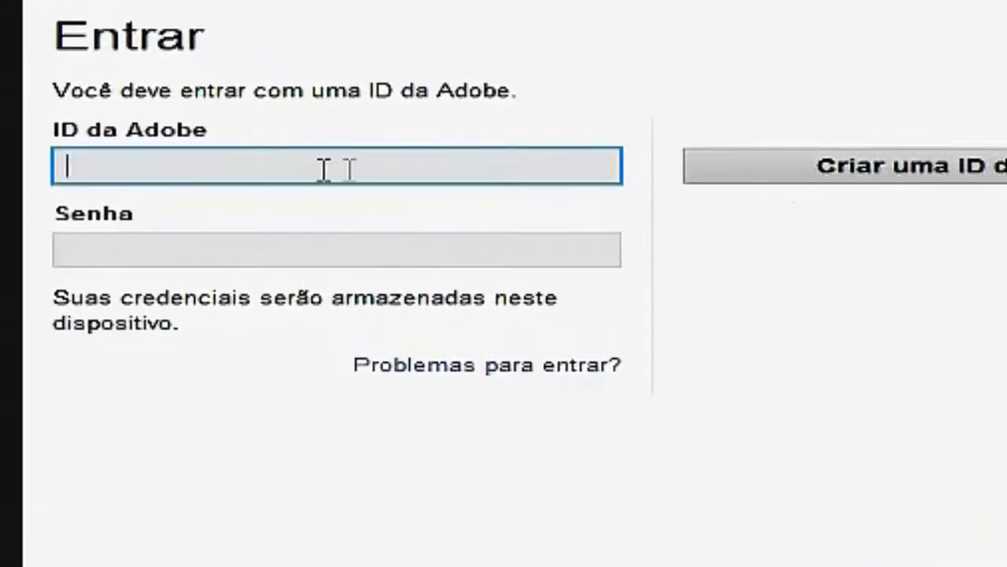
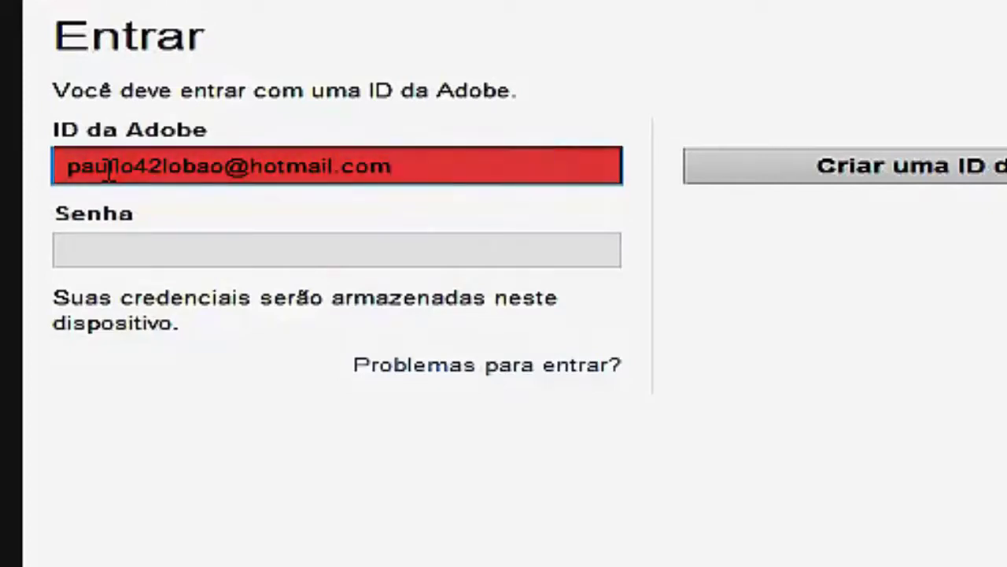
click(107, 257)
text(•••••••)
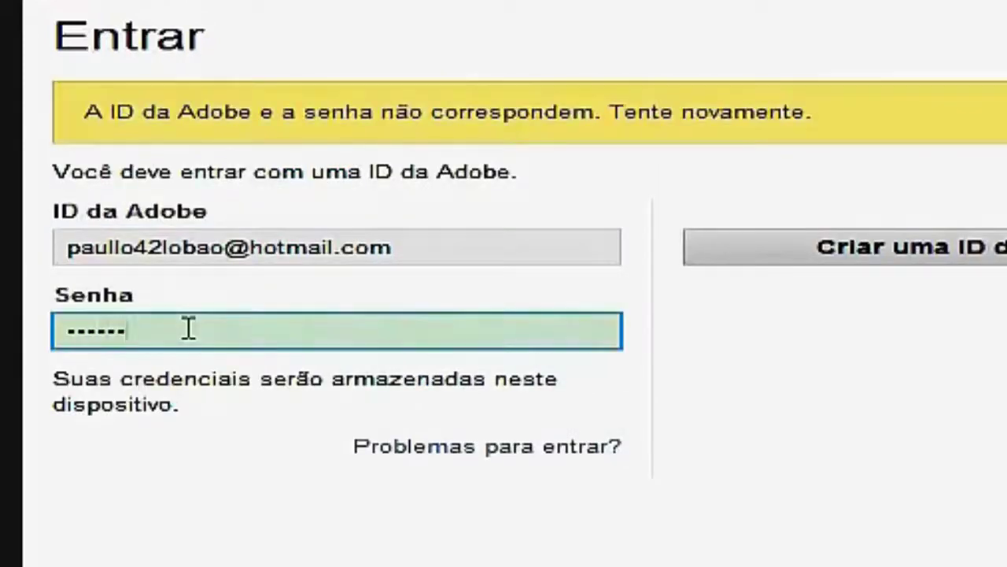
text(••)
key(Return)
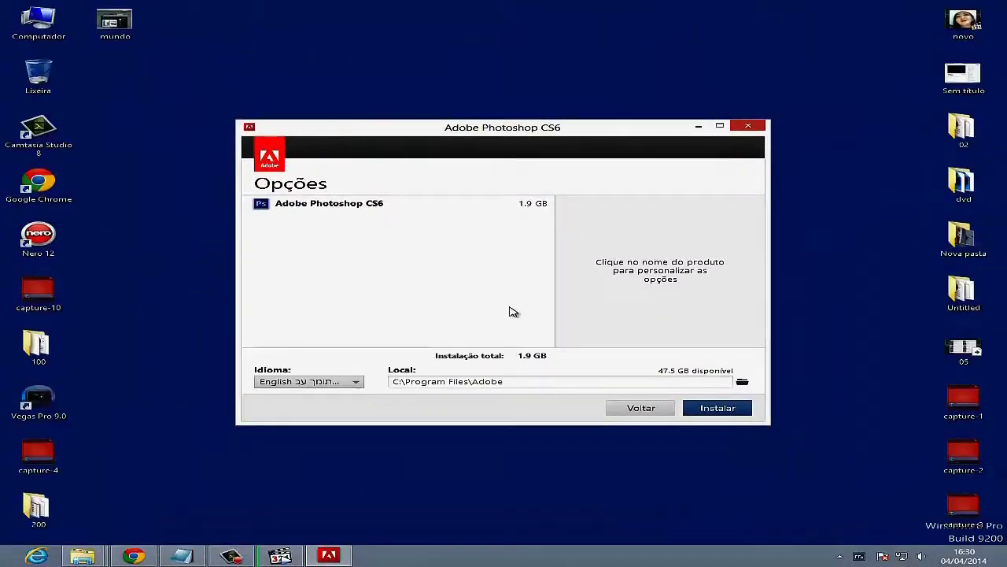
- Leave the install language on English and note 'Pode deixar mesmo em inglés depois a gente muda'
click(356, 383)
click(357, 383)
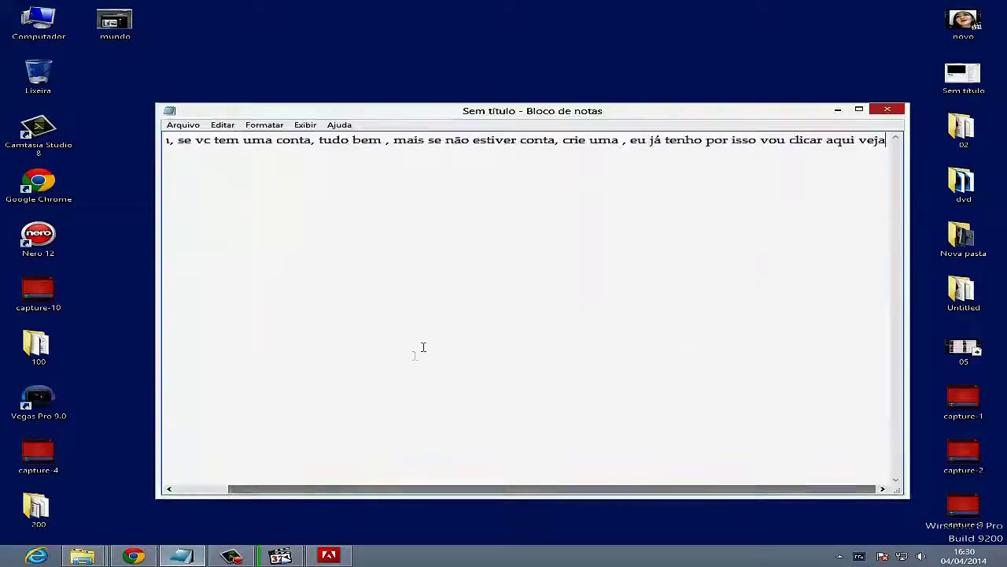
drag(886, 140, 0, 163)
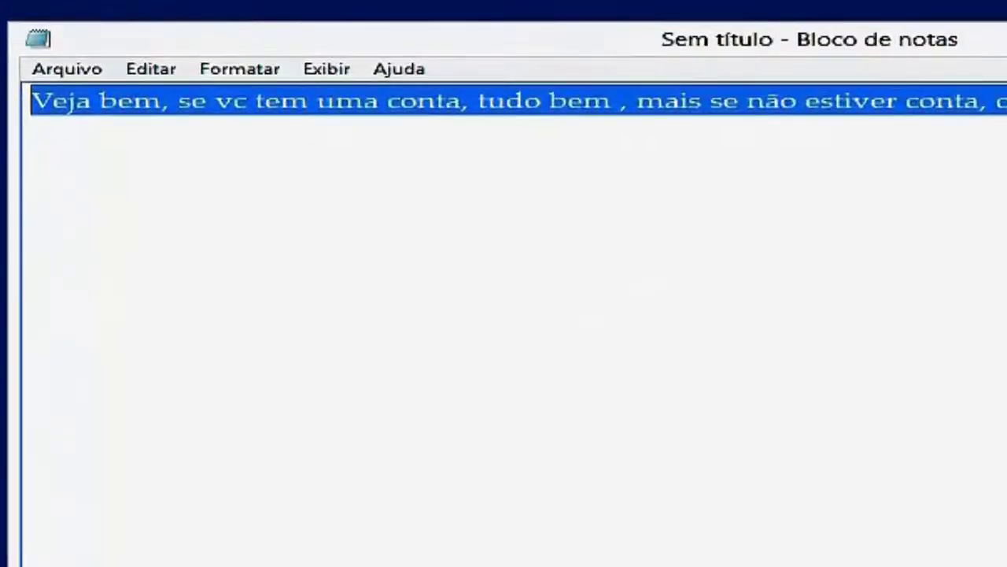
text(Pode deixar mesmo em in)
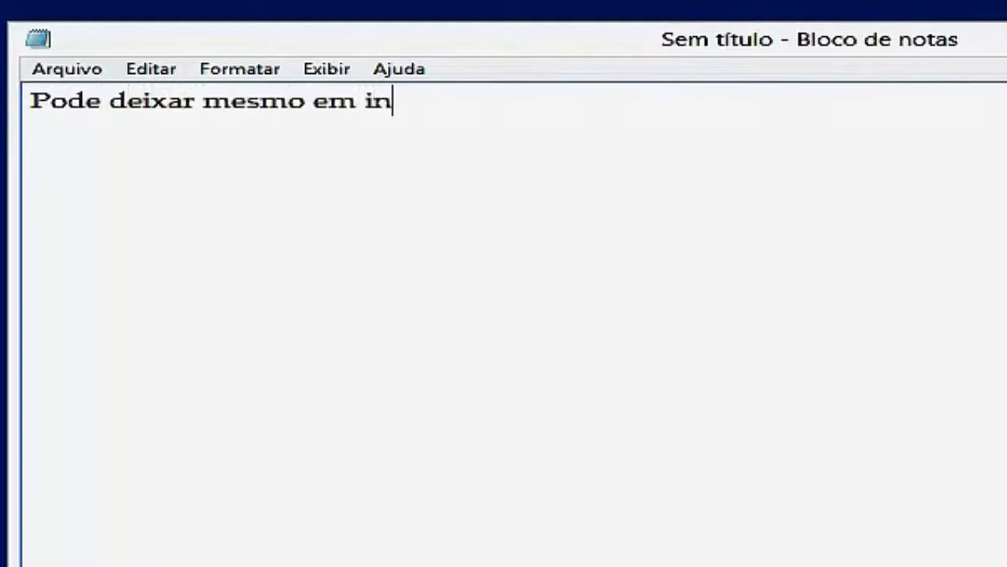
text(glés)
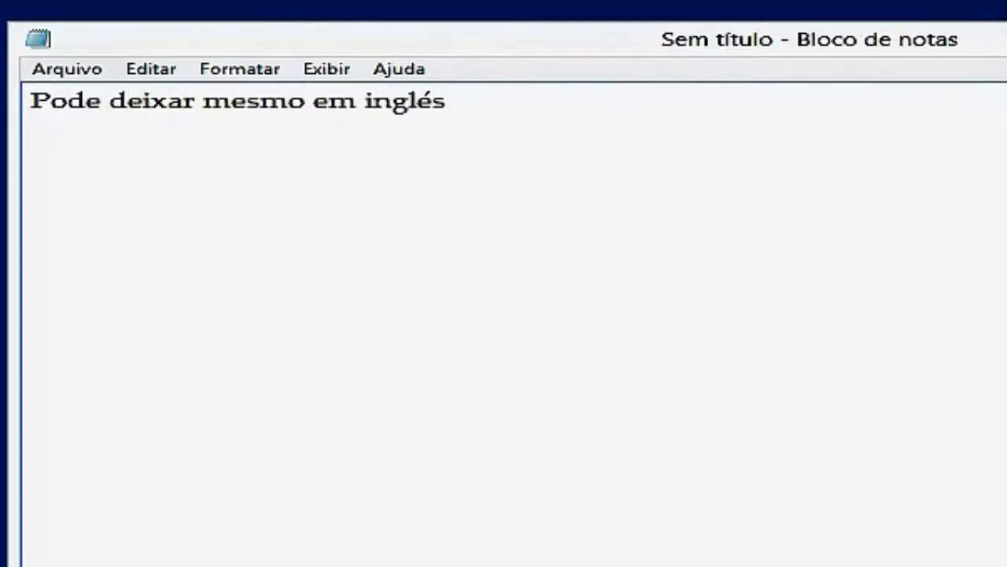
text( depois a gente muda)
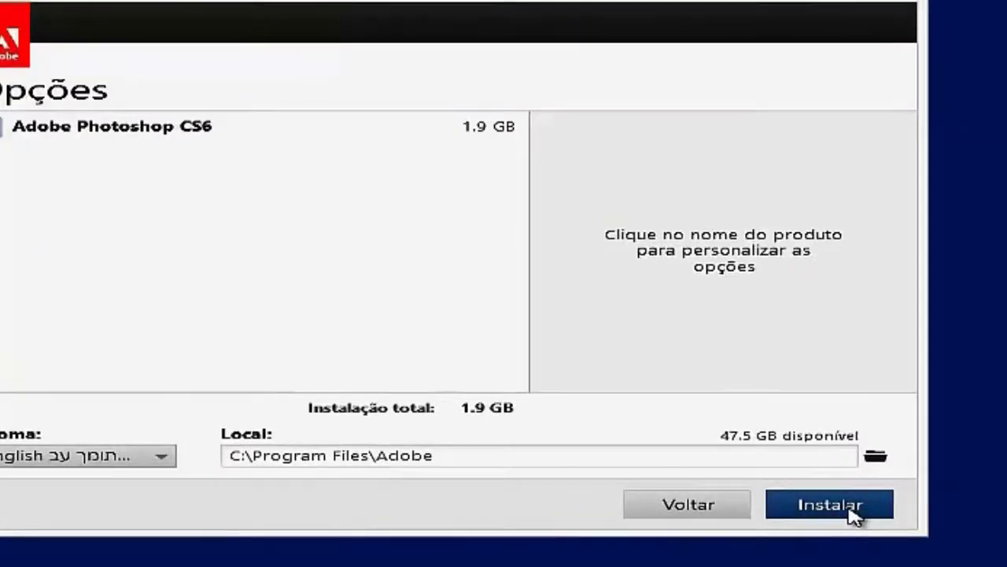
- Start the Photoshop CS6 installation and begin replacing the Notepad note while it runs
click(853, 514)
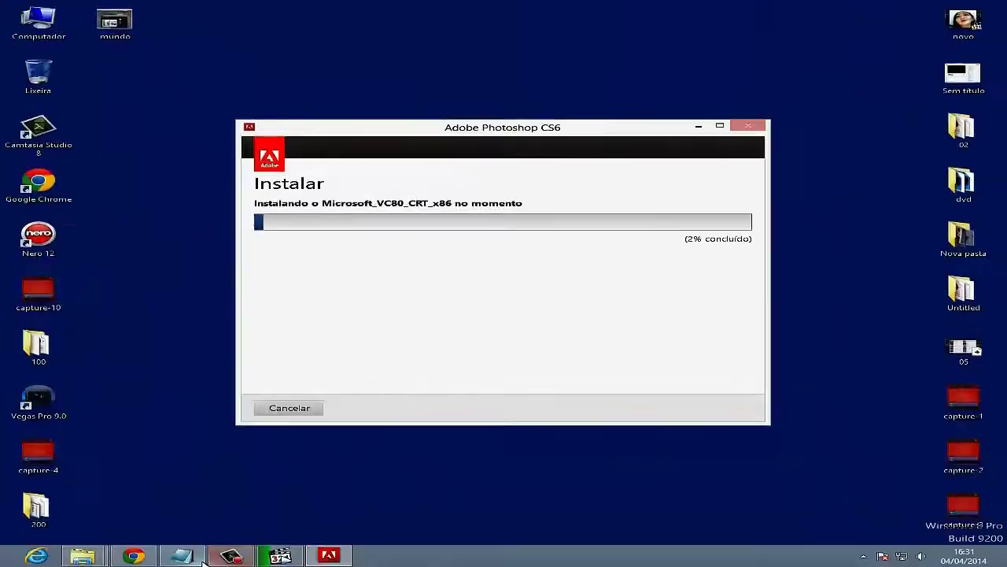
click(198, 557)
key(ctrl+a)
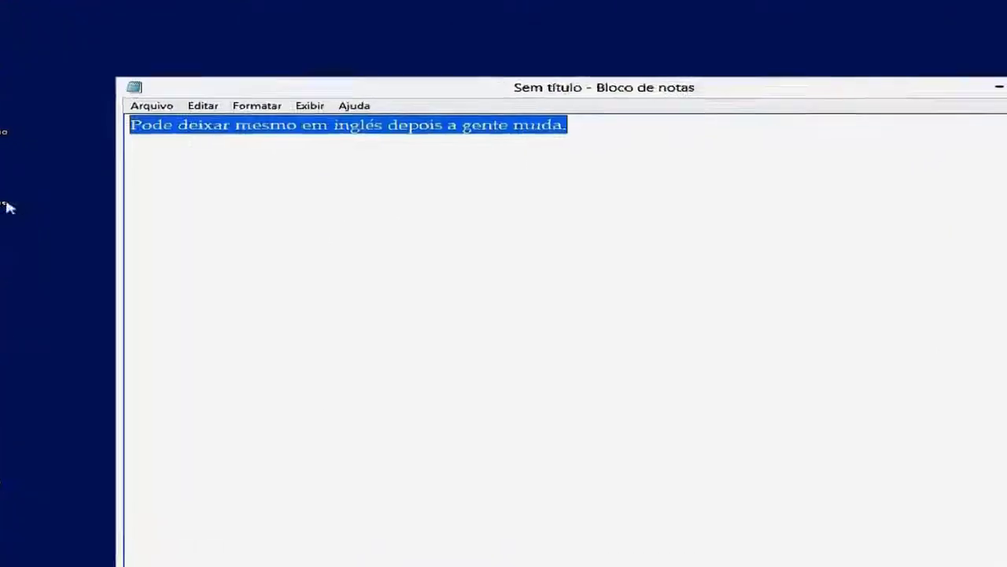
text(V)
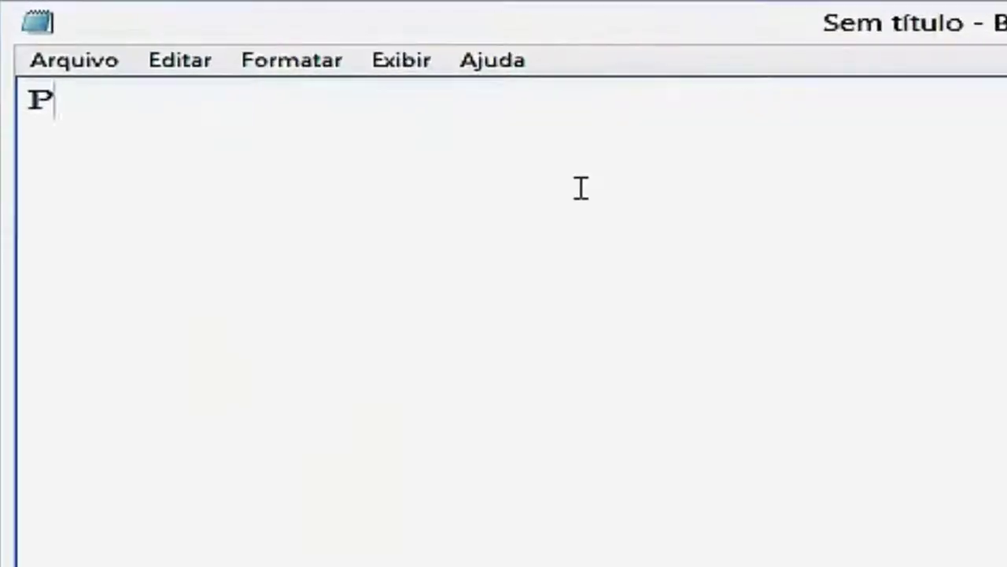
- Note that installation is complete, minimize Notepad, and close the finished installer window
text(ronto )
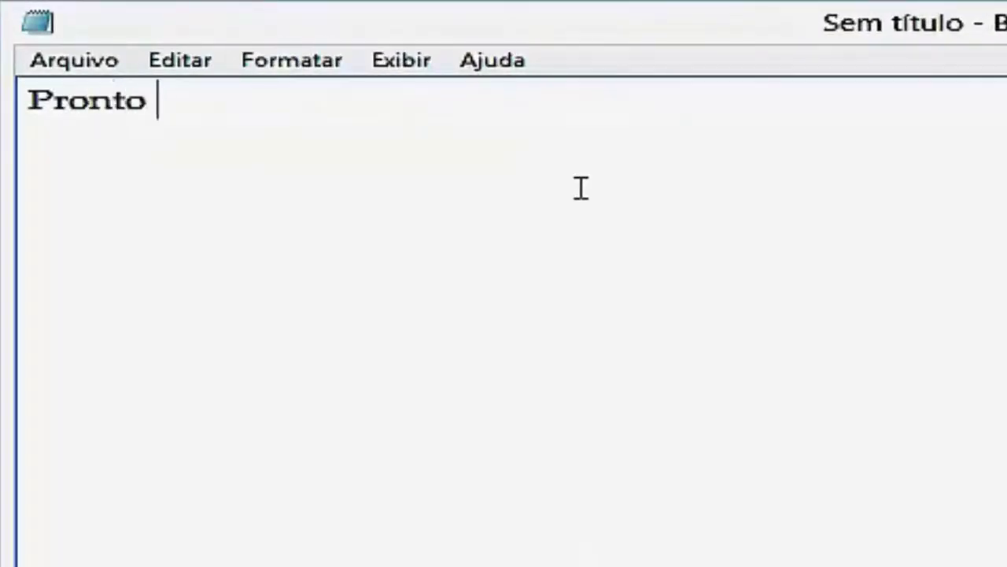
text(instação con)
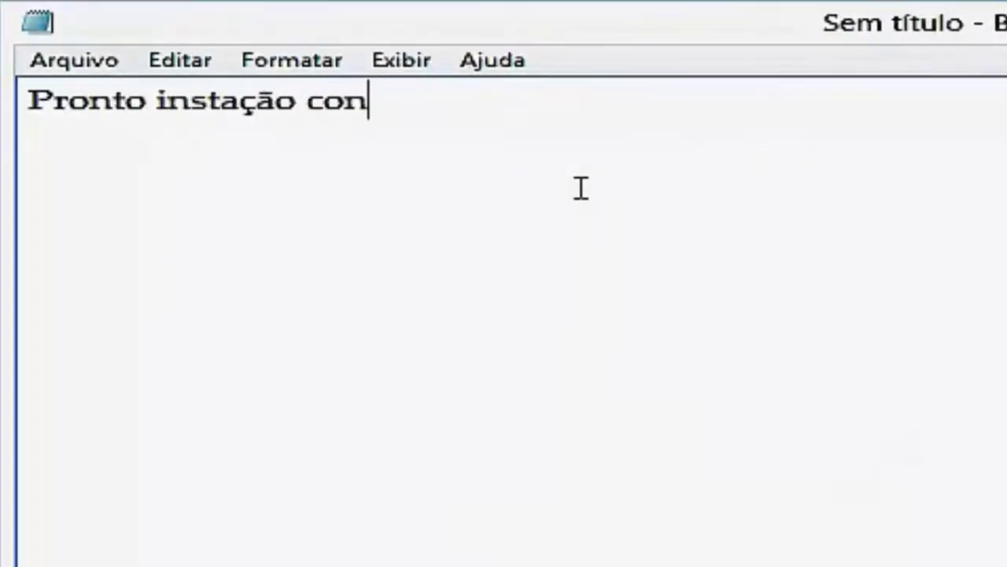
text(cluida, agora va)
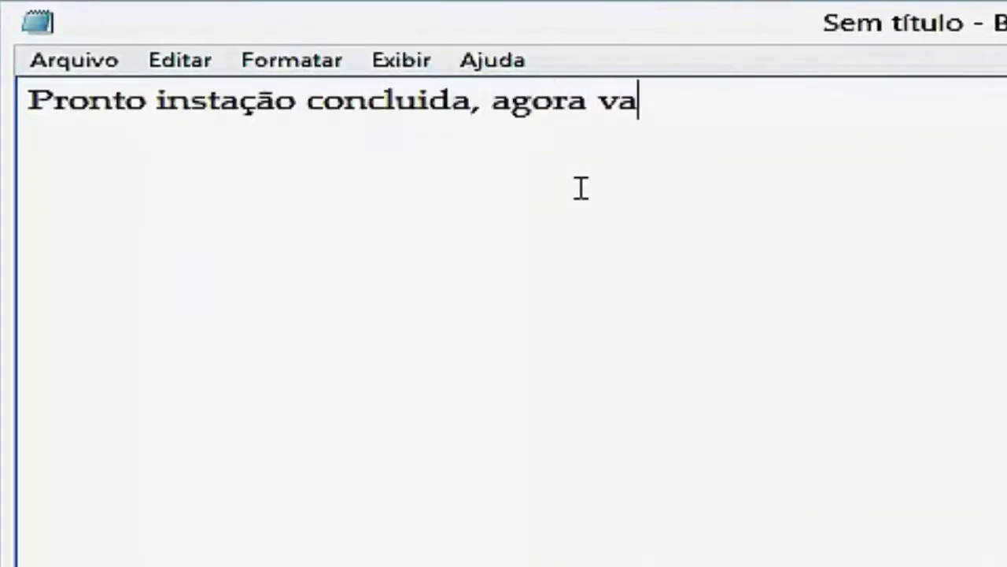
text(mos crakiar o programa veja)
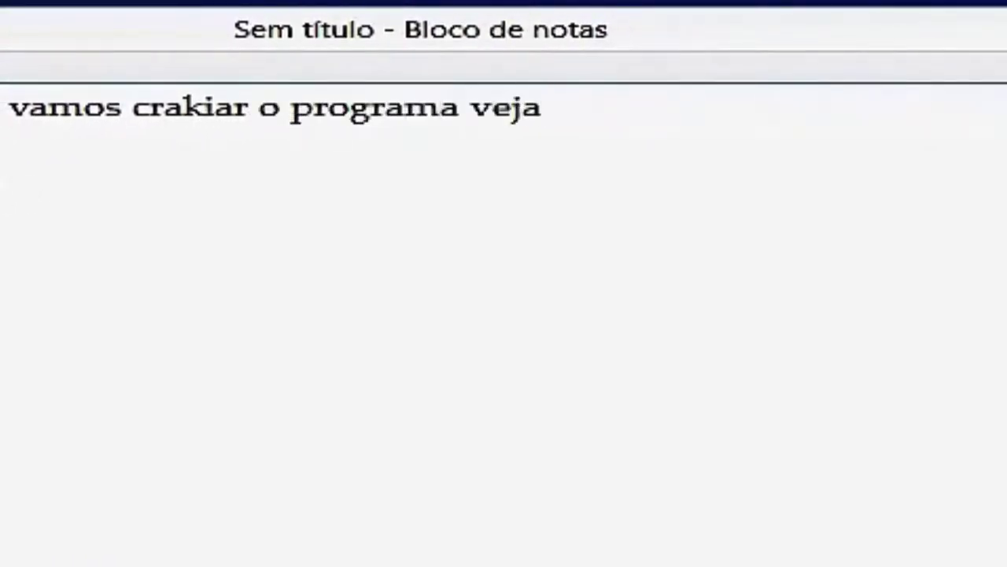
click(940, 90)
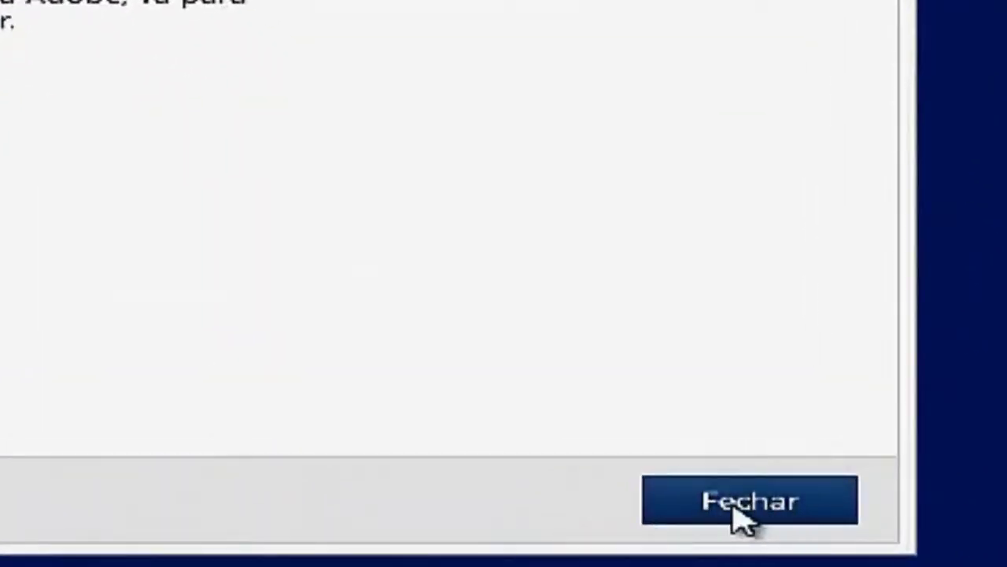
click(744, 511)
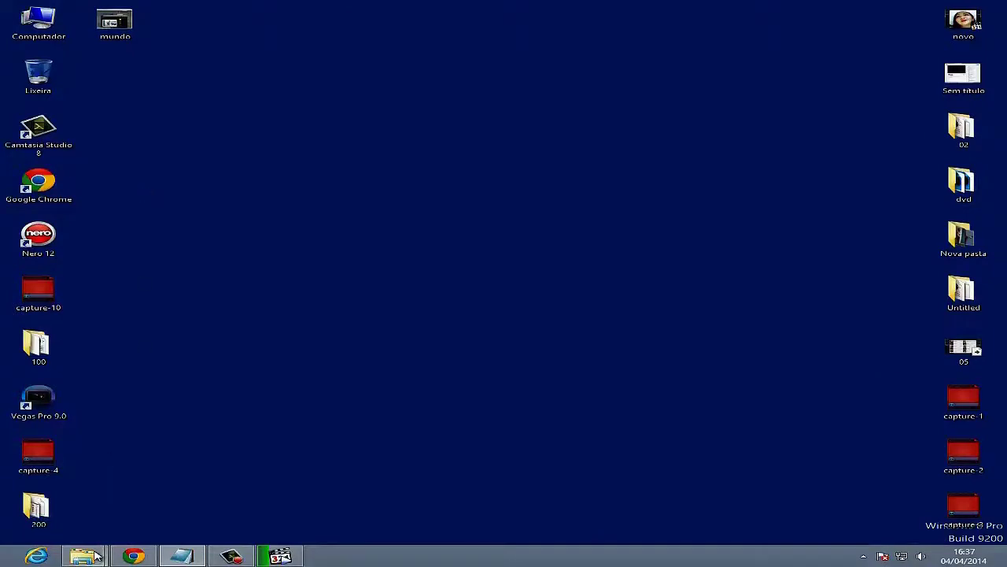
- Return from SETUP to the PHOTO SHOP CS 6 folder and open the cracked dll folder
mouse_move(95, 555)
click(88, 486)
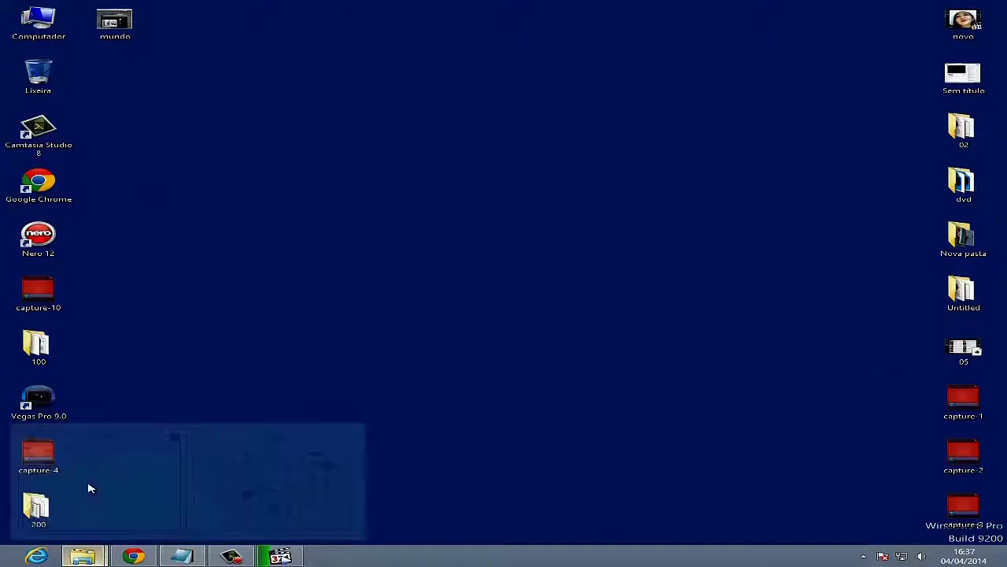
click(16, 38)
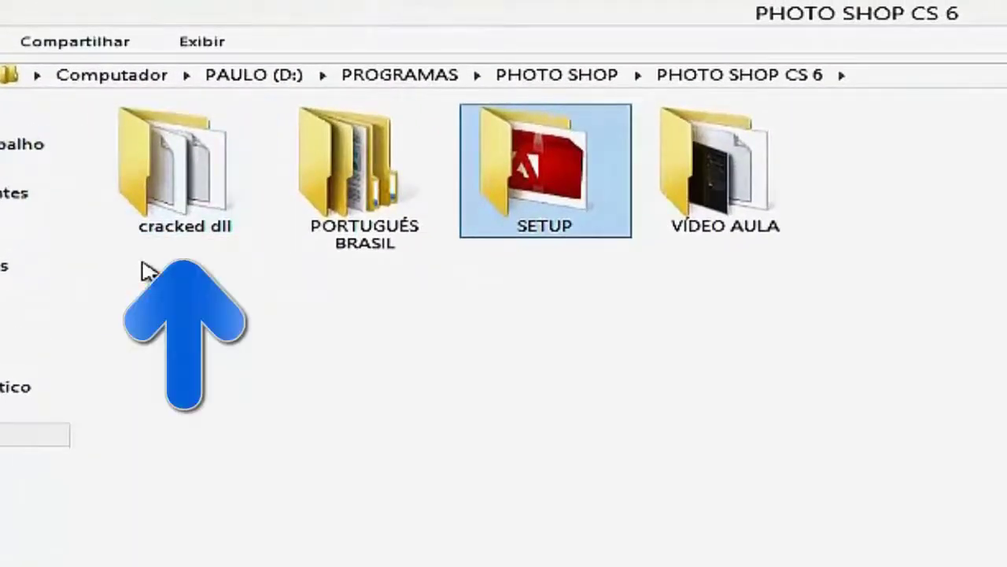
double_click(163, 193)
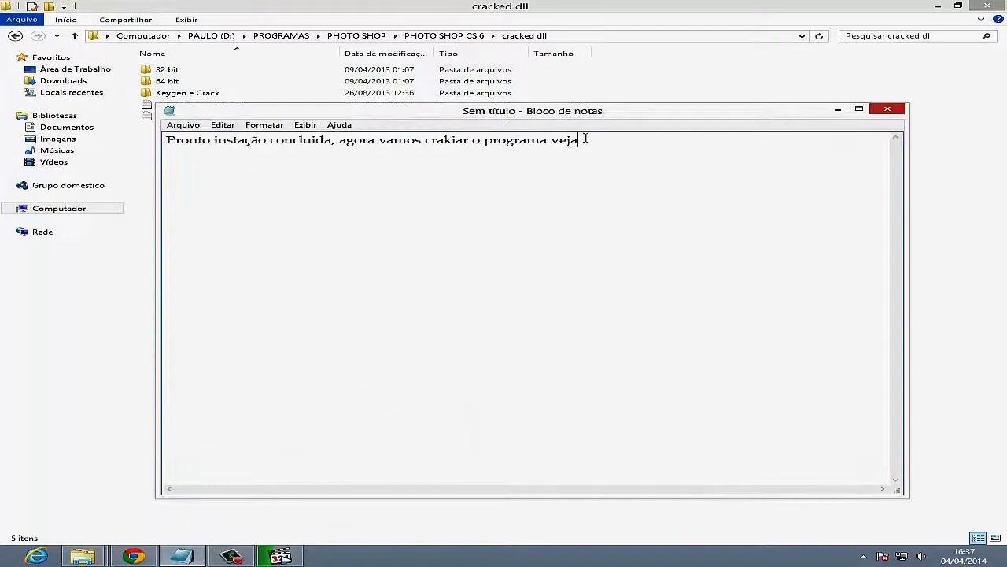
- Overwrite the note with advice to check whether the OS is 32 or 64 bits, then minimize Notepad
drag(586, 139, 166, 140)
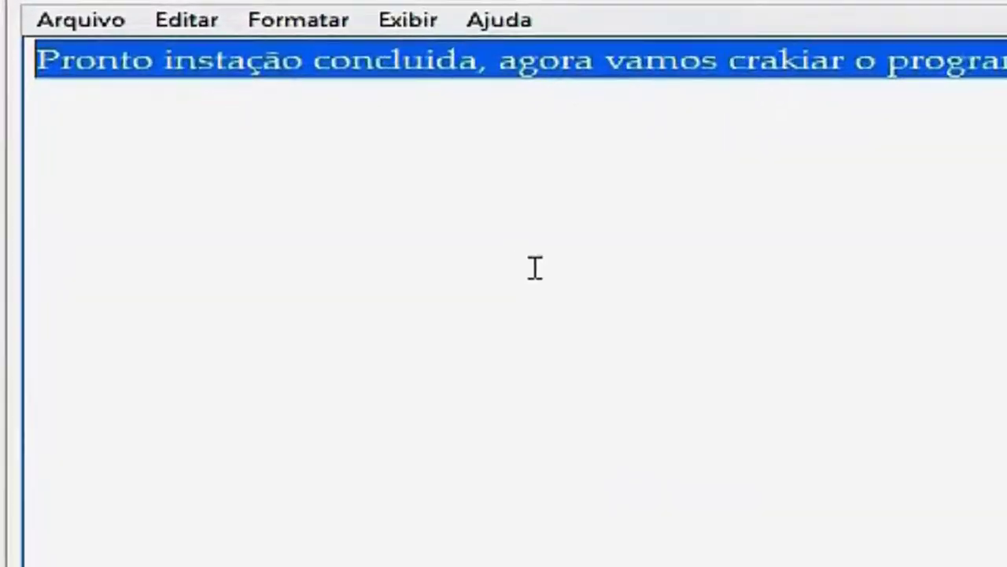
text(Proc)
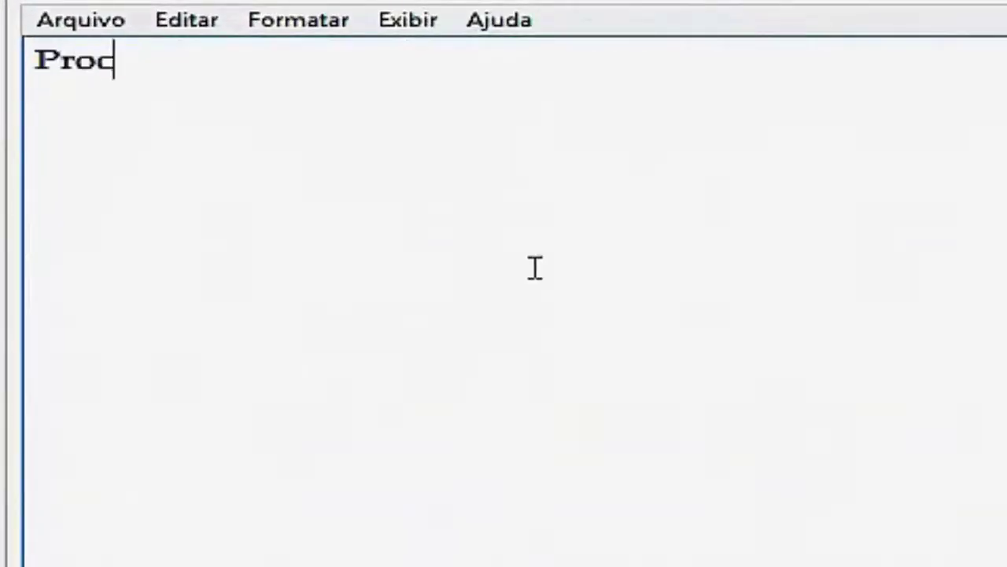
text(ure saber se seu sistema)
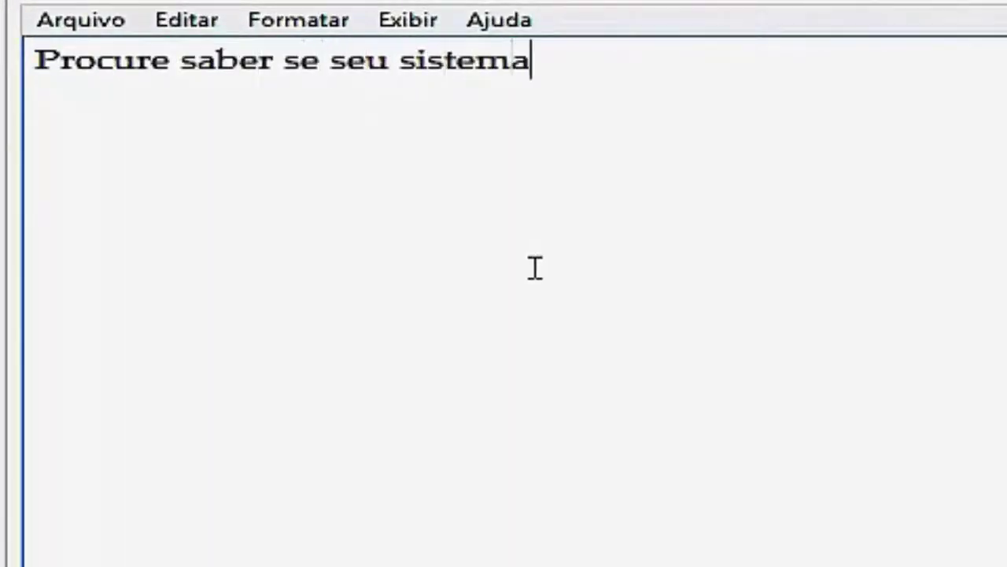
text( operacional é de 32)
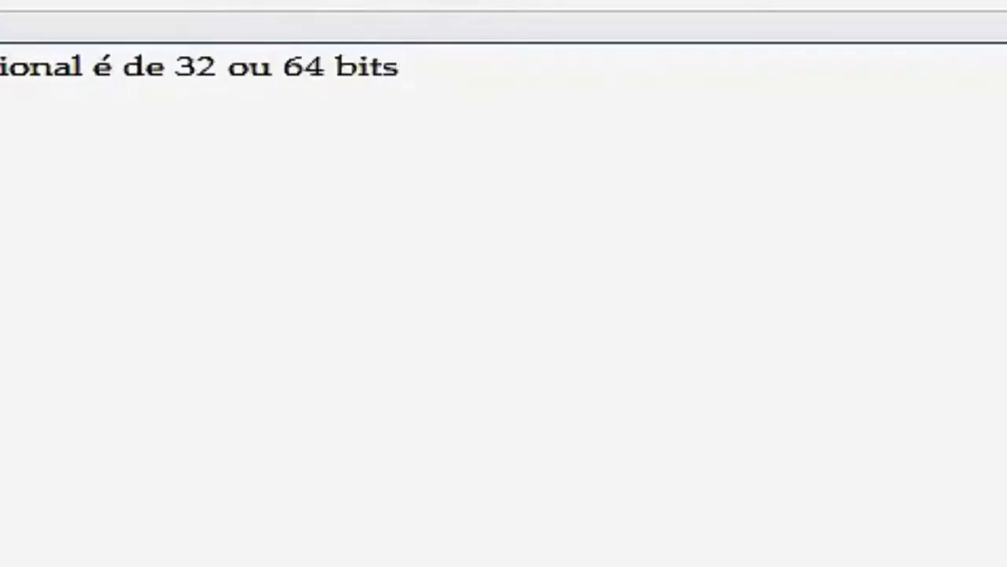
text( ou 64 bits basta apertar no )
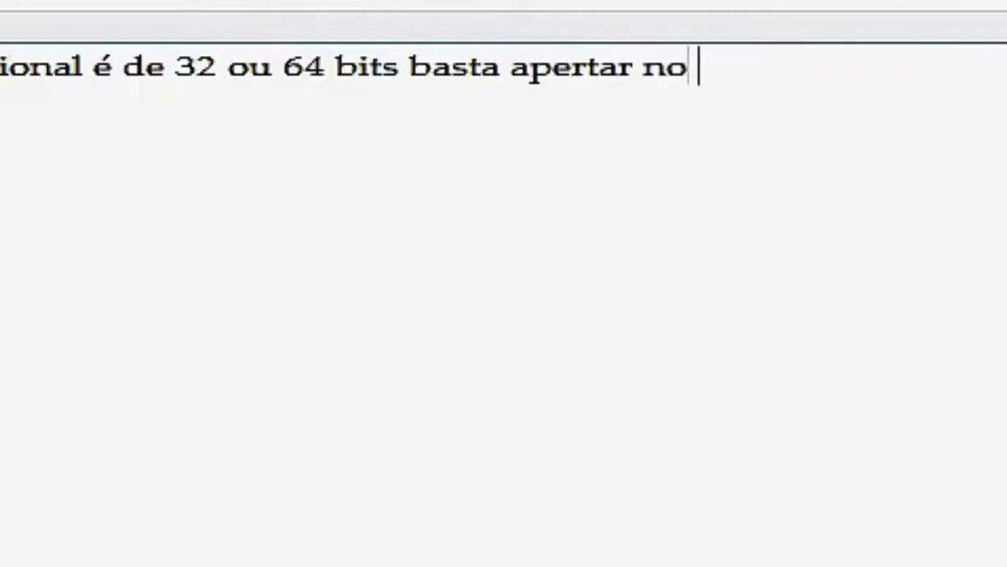
text(seu teclado a tecl)
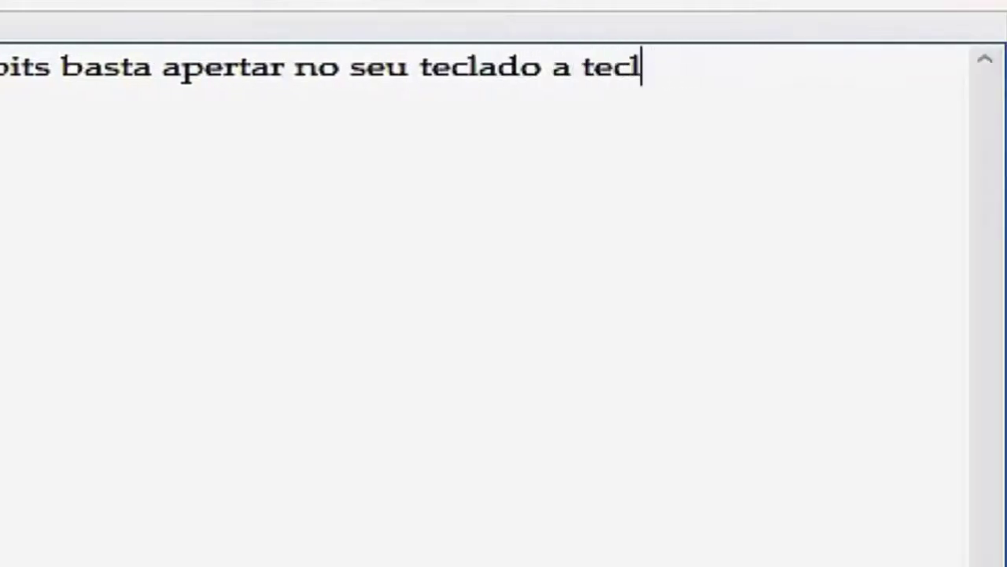
text(a windows )
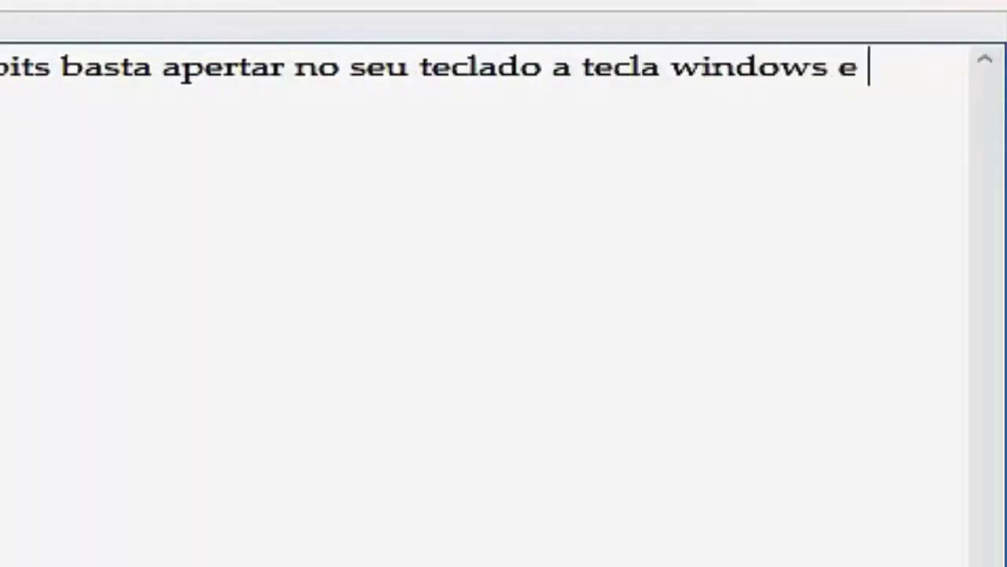
text(e pause break)
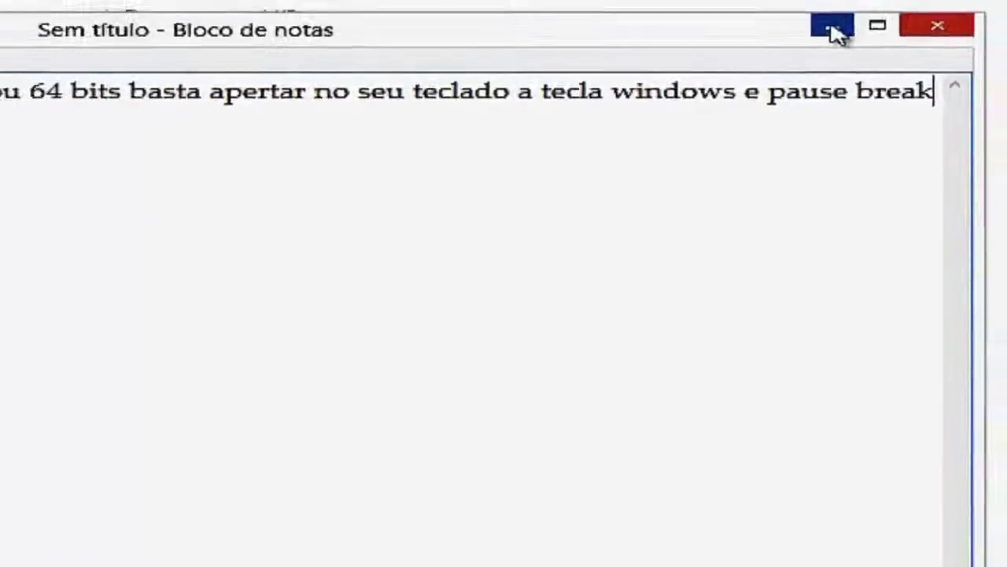
click(834, 30)
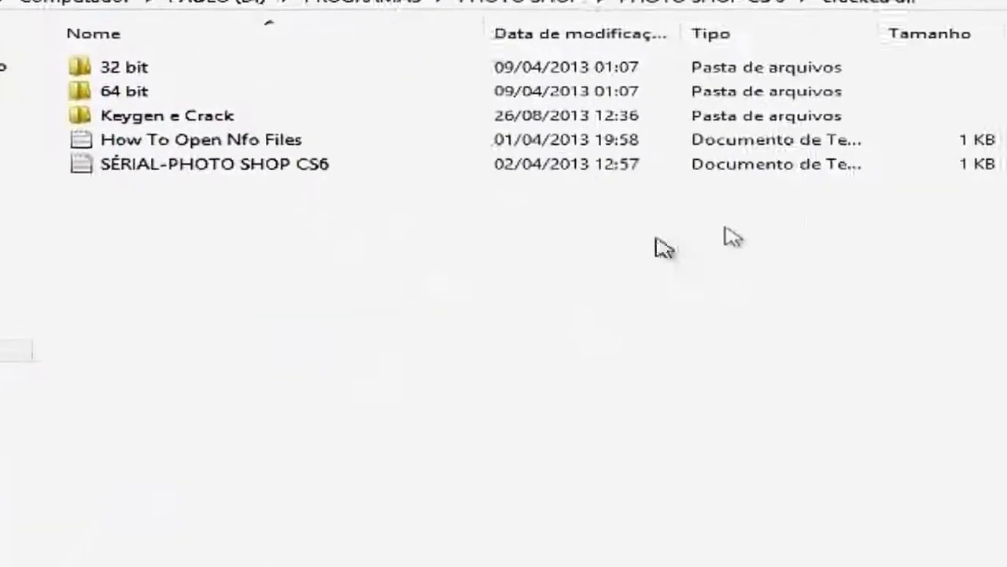
- Open the 32 bit folder, select amtlib.dll, and highlight the Notepad sentence
click(111, 69)
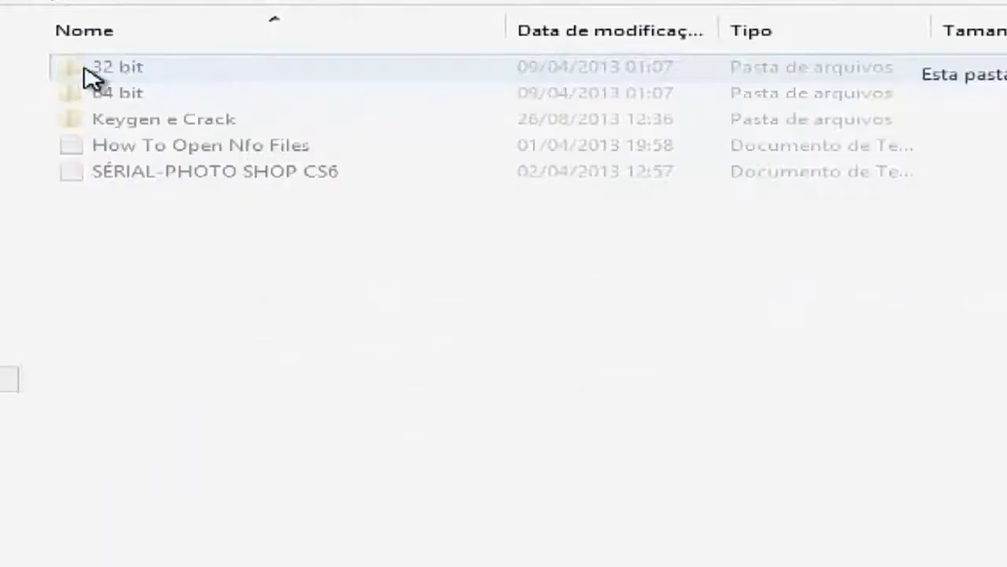
double_click(85, 69)
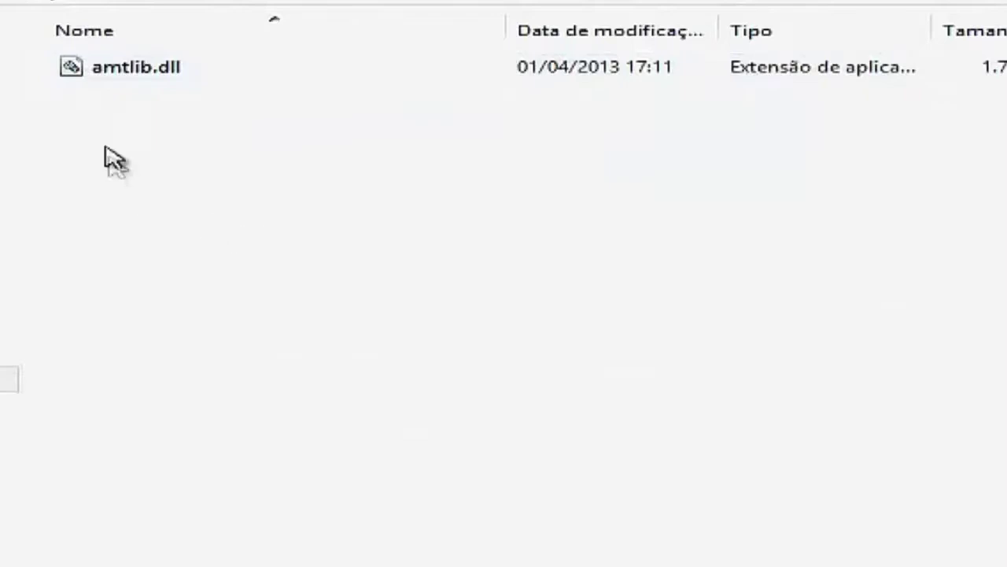
click(75, 70)
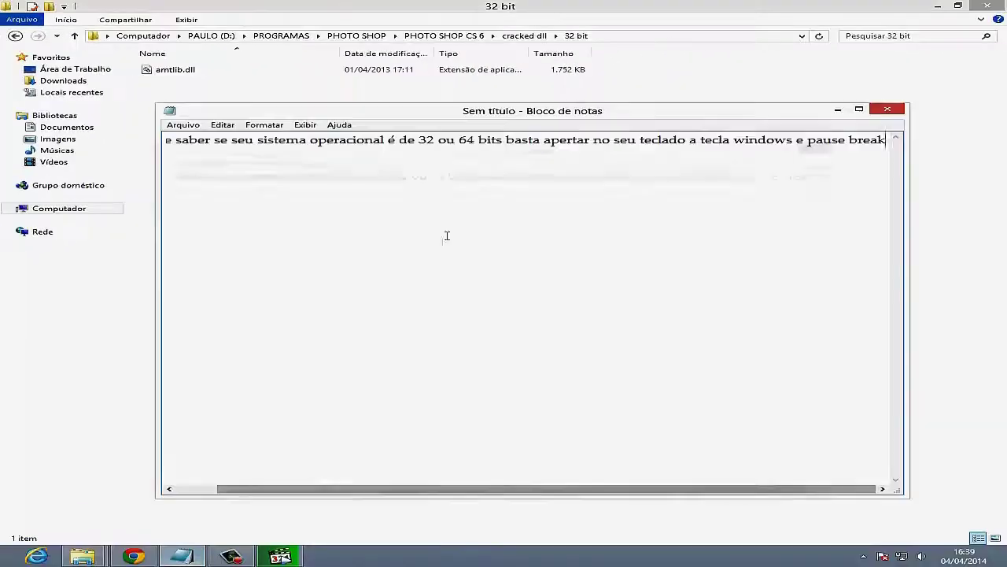
drag(889, 141, 30, 211)
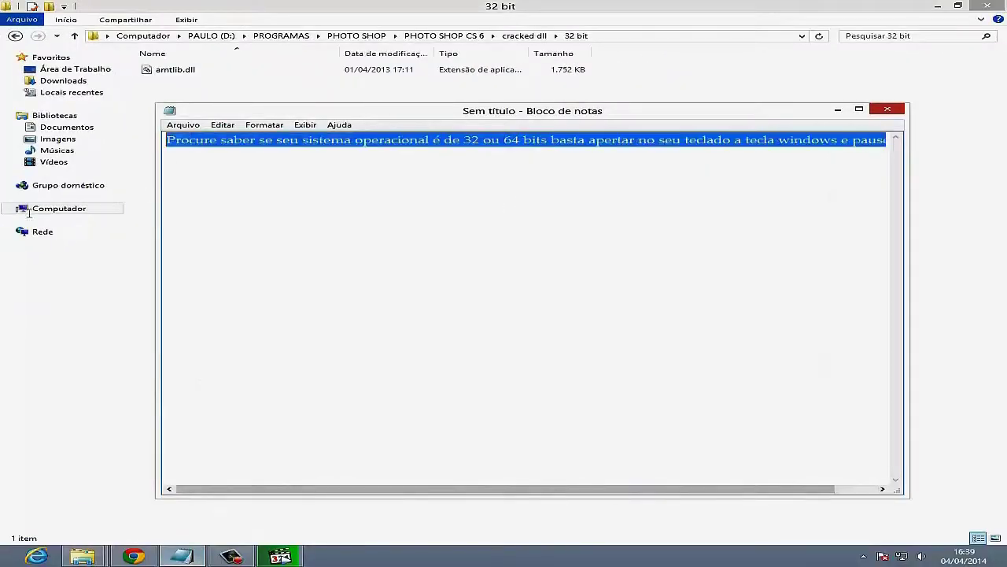
- Write the note 'Deve apertar no contra botão do mouse ou seja o botão direito do…' and minimize Notepad
text(De)
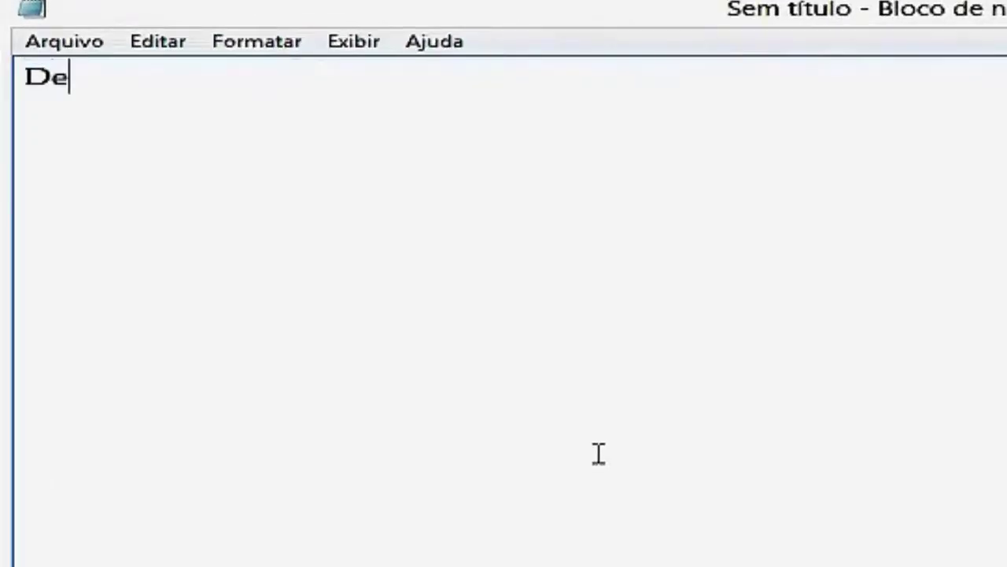
text(ve apertar)
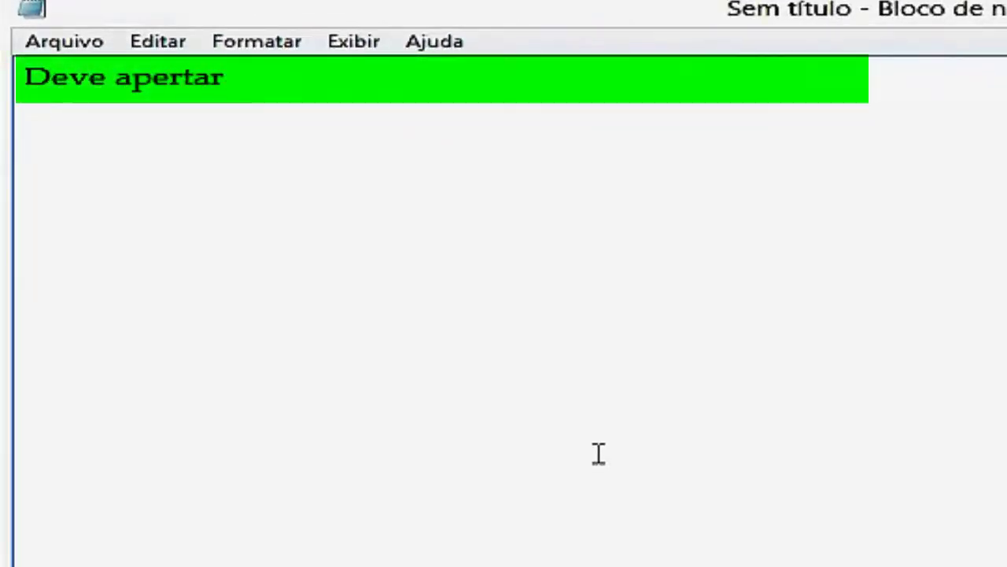
text( no contra botã)
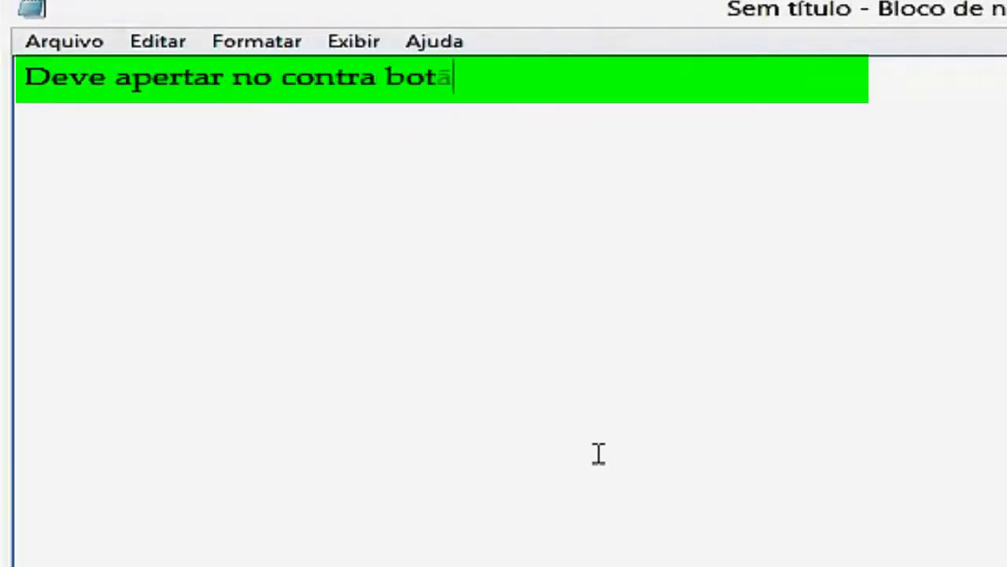
text(o do mouse ou)
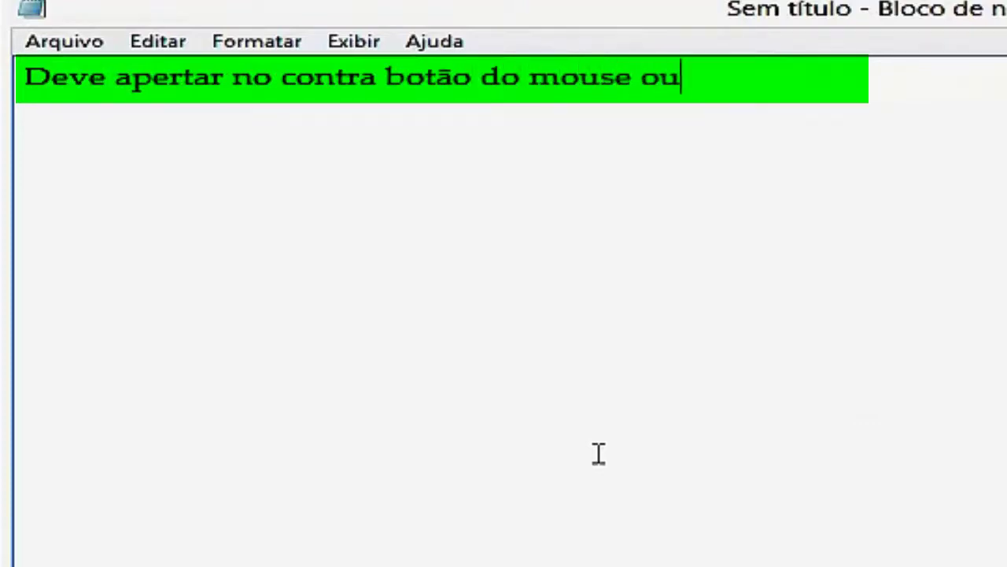
text( seja o botão)
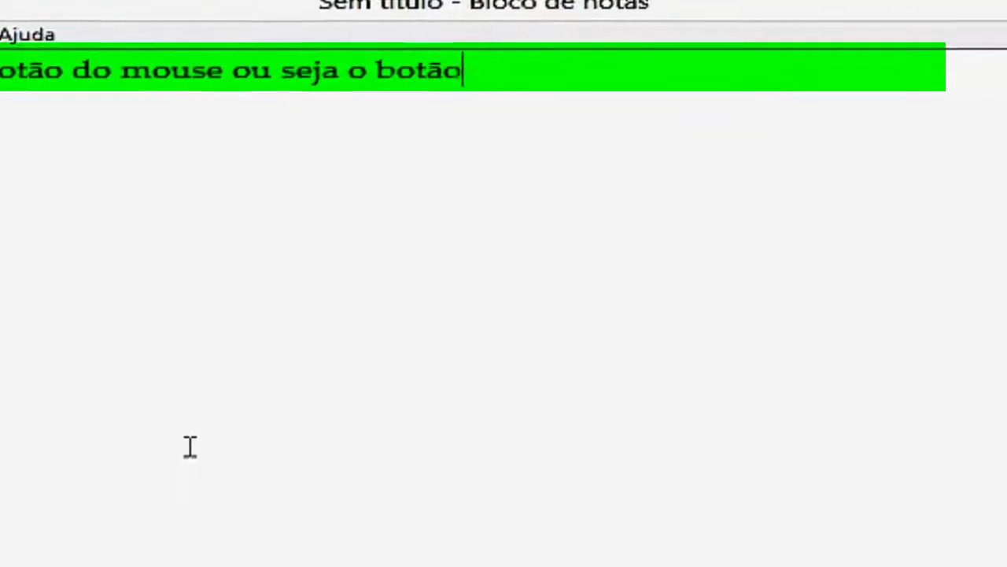
text( direito do mouse e clique em copiar)
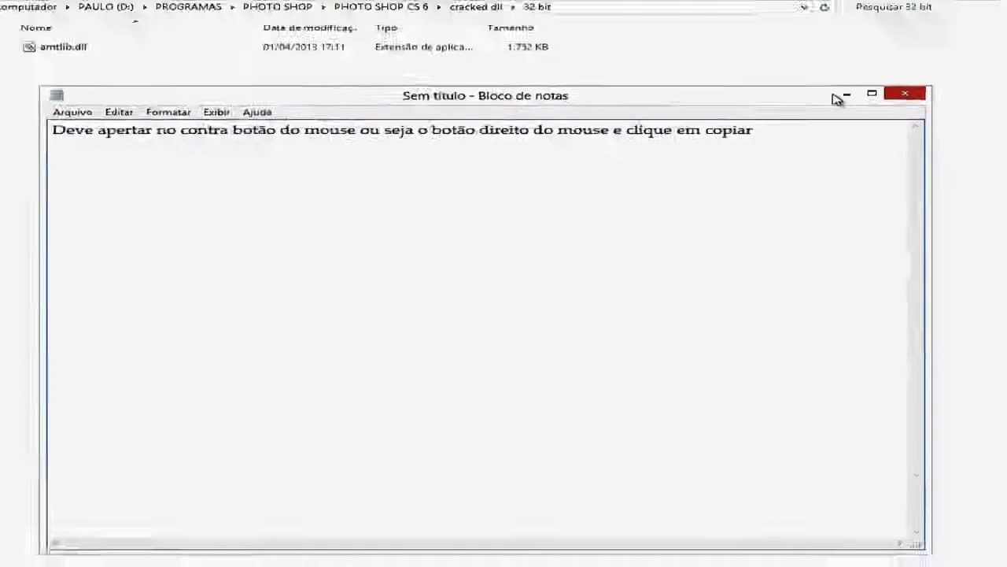
click(842, 96)
- Copy amtlib.dll from the 32 bit folder, close that window, and open Computador
click(52, 50)
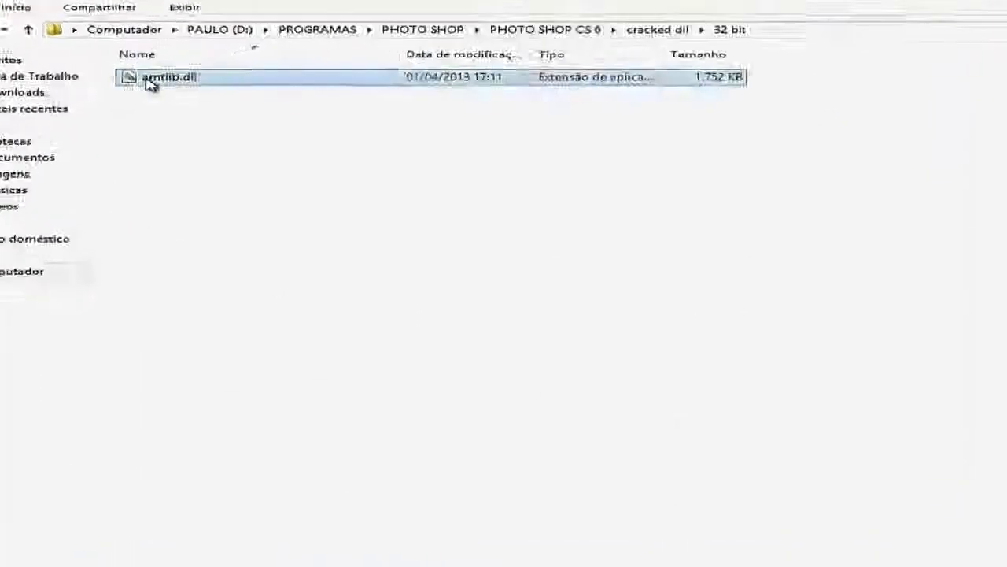
right_click(151, 84)
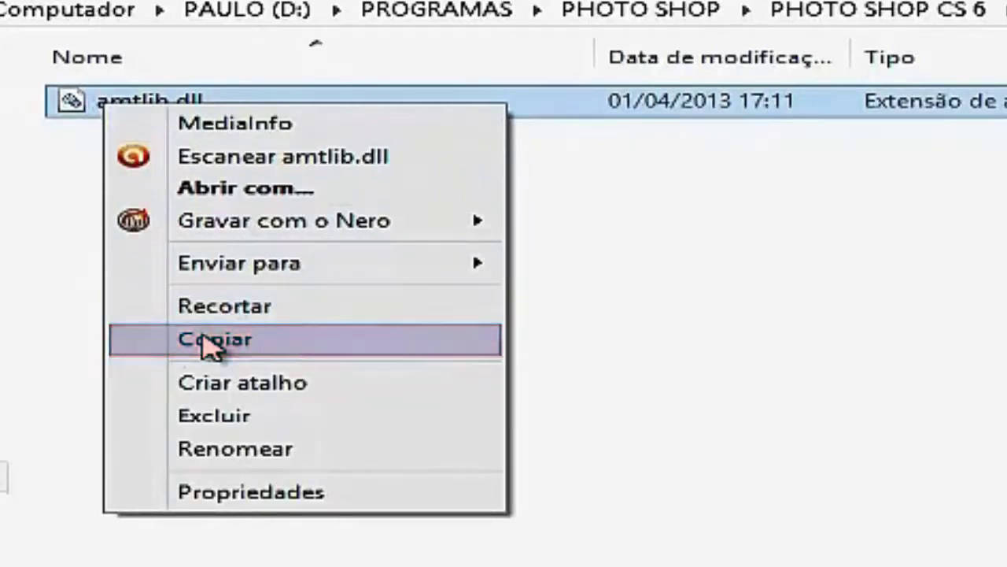
click(209, 340)
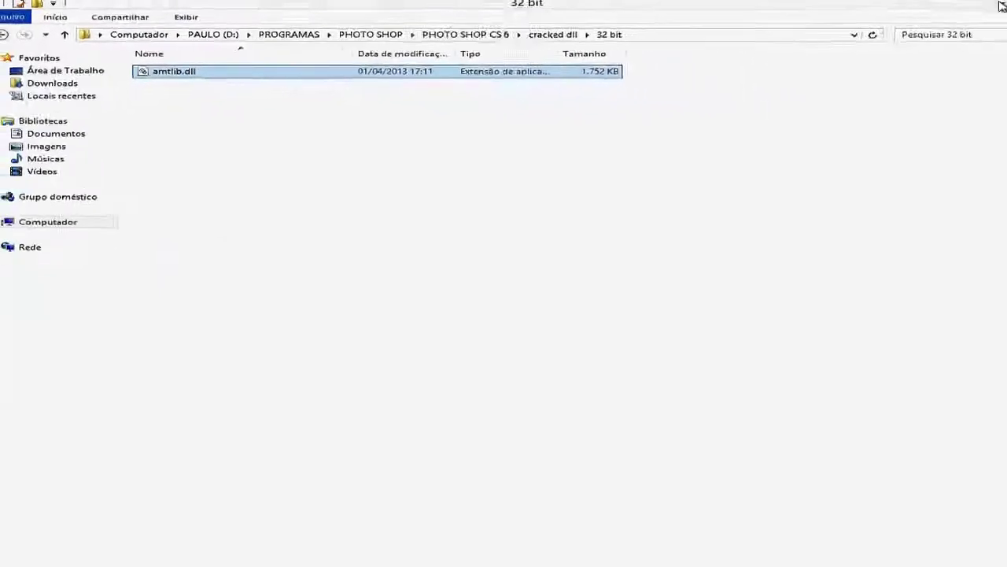
click(1000, 6)
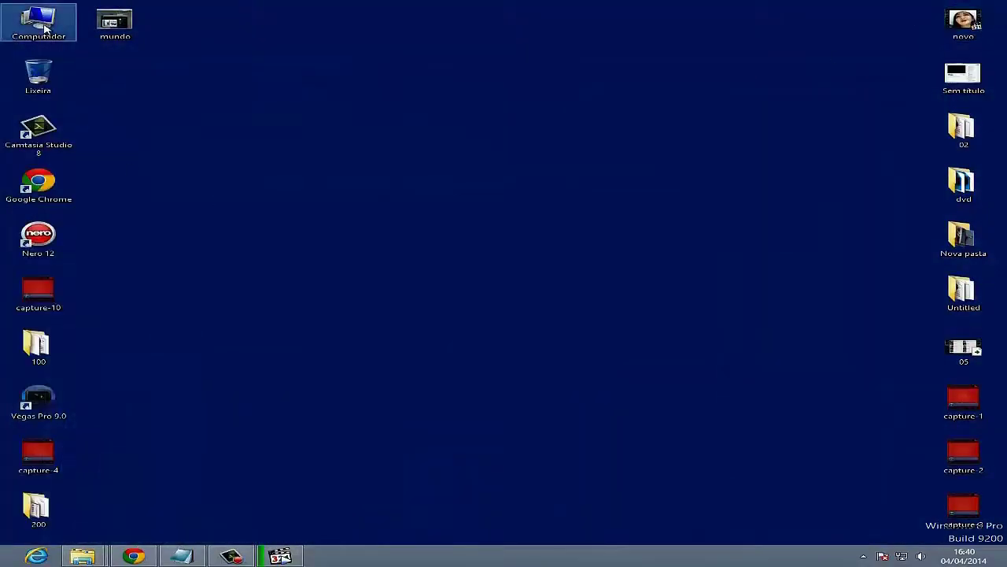
double_click(47, 35)
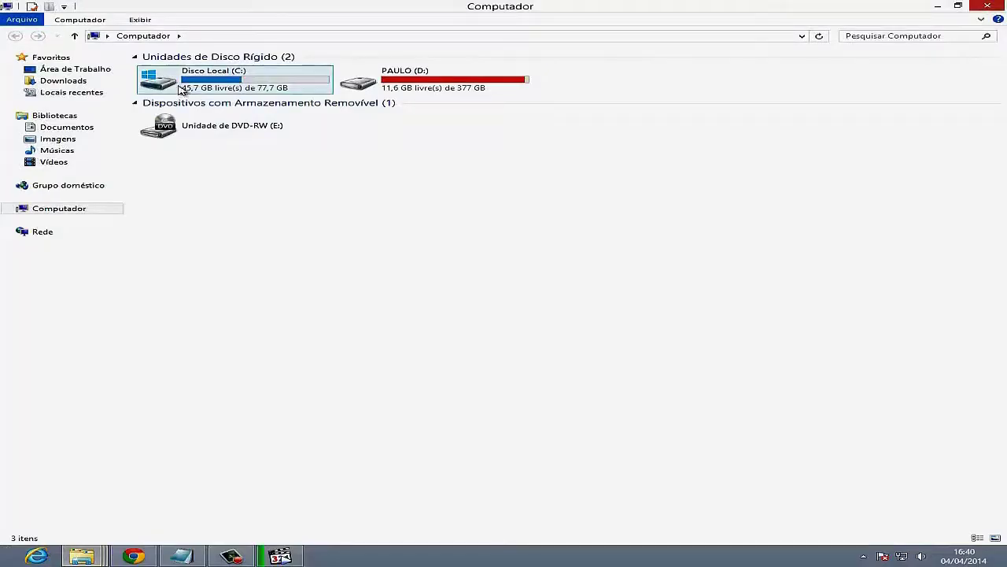
- Change the note to 'vá em disco c local' and open the Disco Local (C:) drive
click(182, 557)
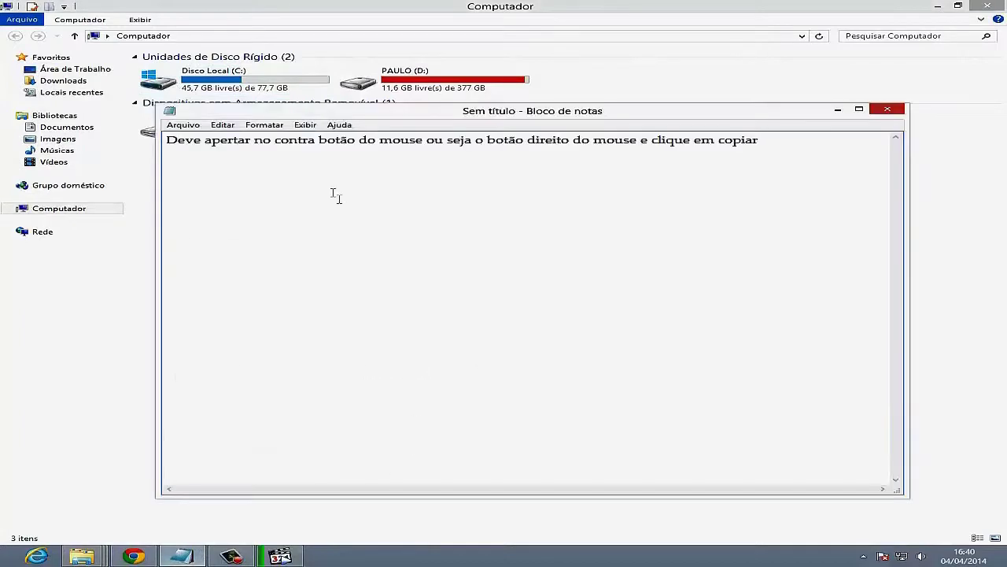
drag(776, 151, 165, 189)
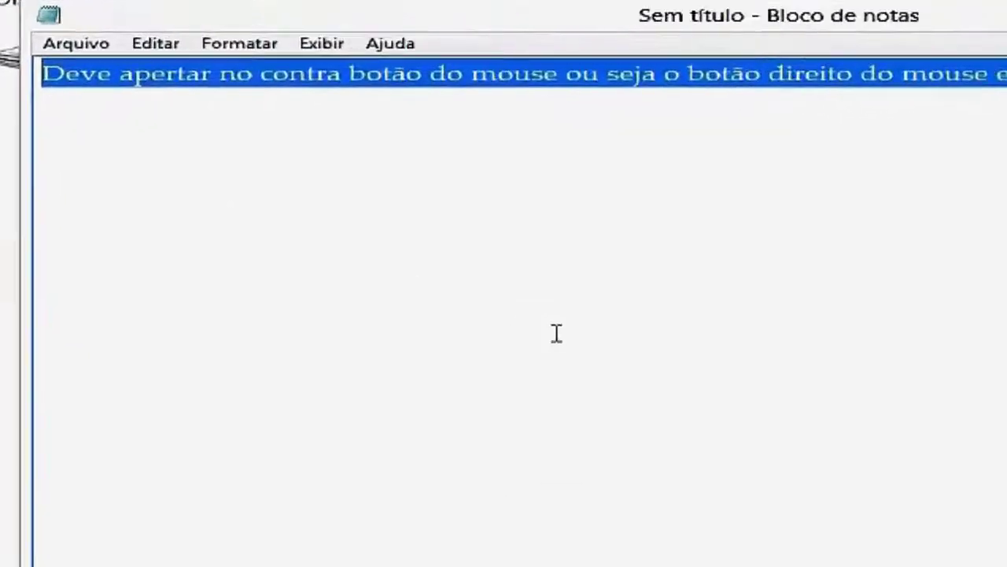
text(vá em disco c local)
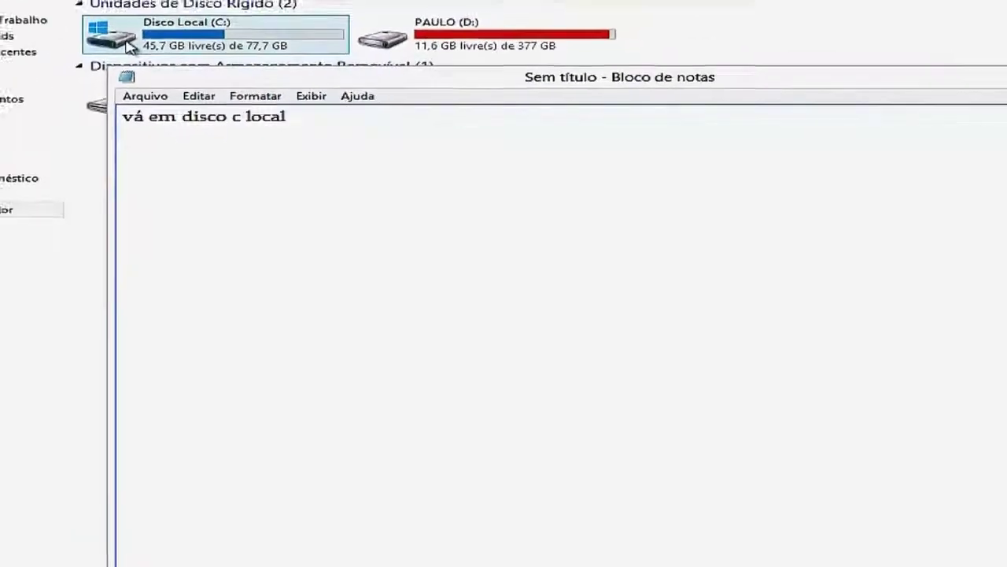
double_click(130, 45)
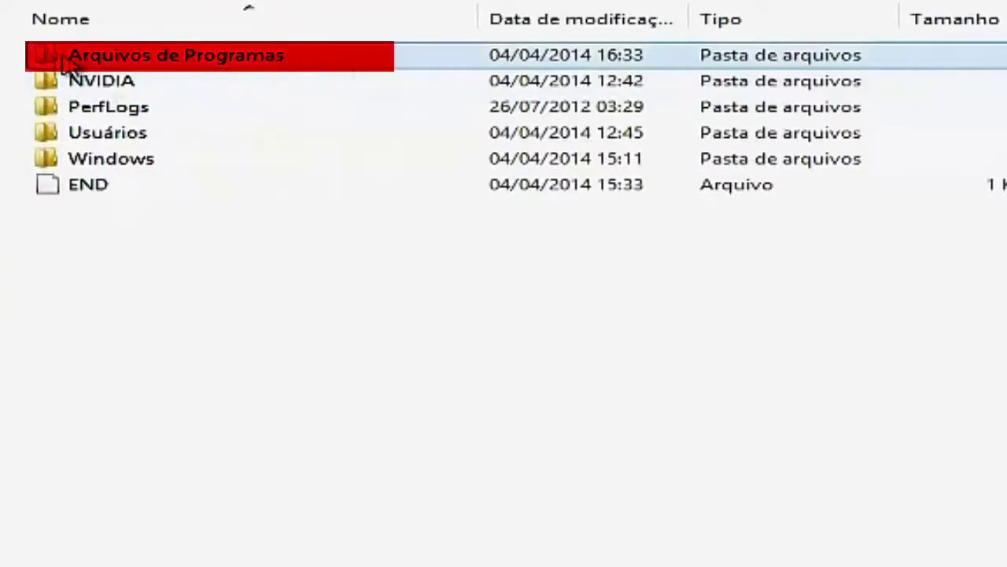
- Browse to Arquivos de Programas\Adobe\Adobe Photoshop CS6 and bring Notepad back
mouse_move(145, 64)
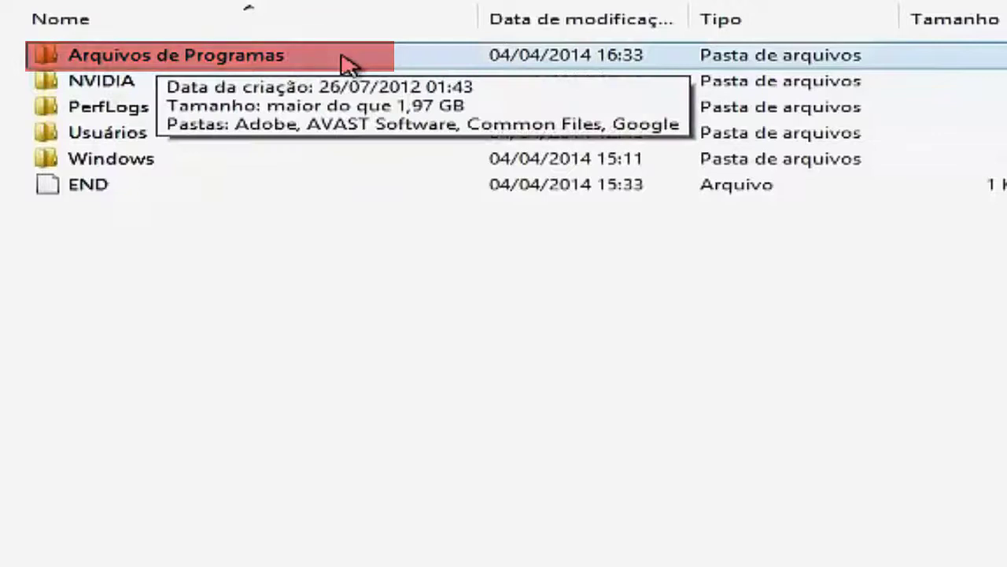
double_click(69, 63)
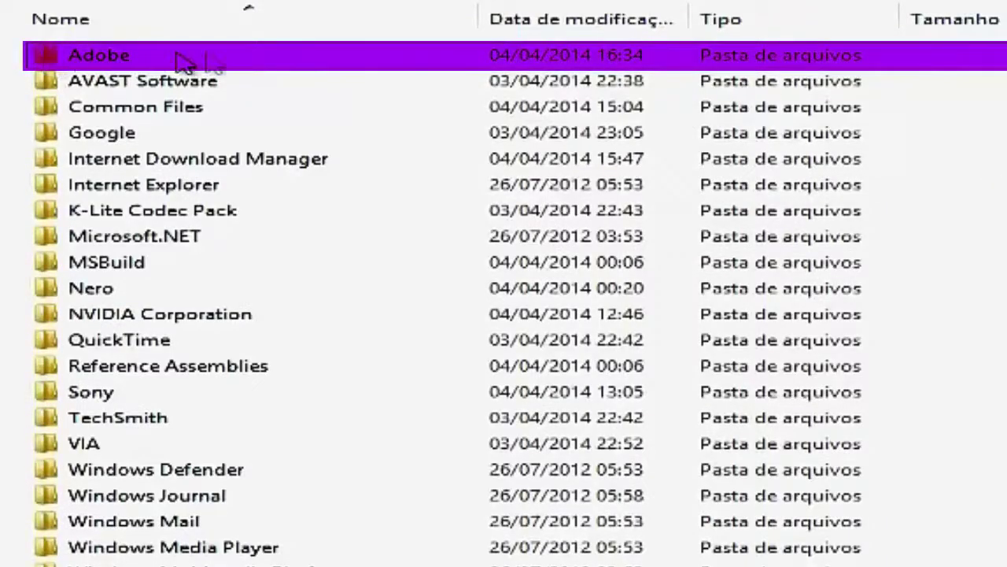
double_click(46, 61)
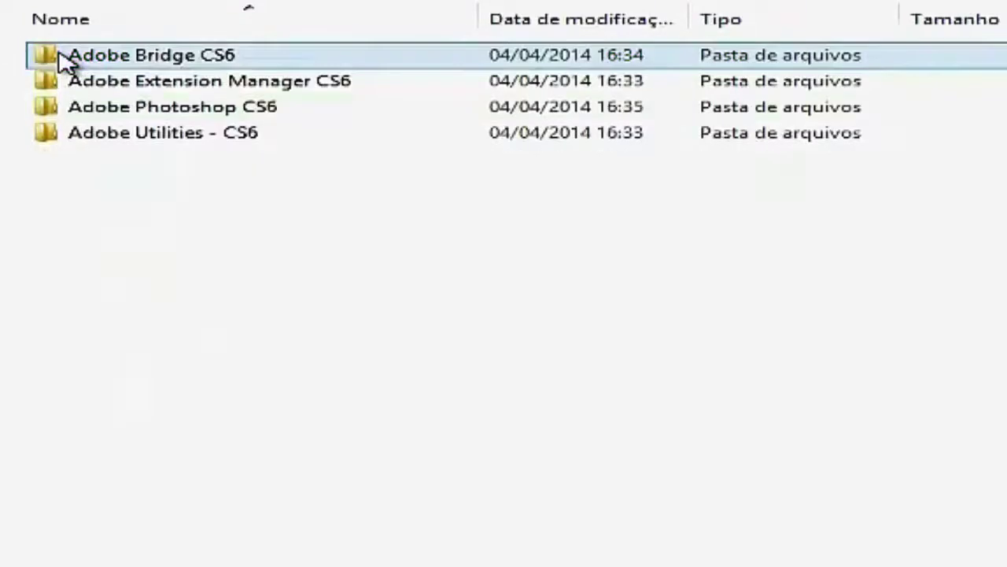
double_click(64, 112)
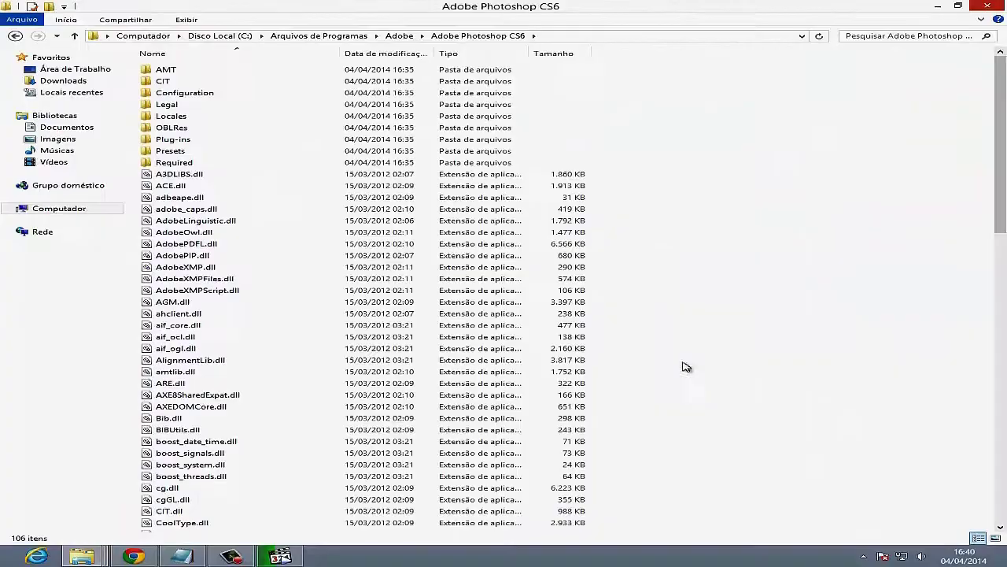
click(192, 556)
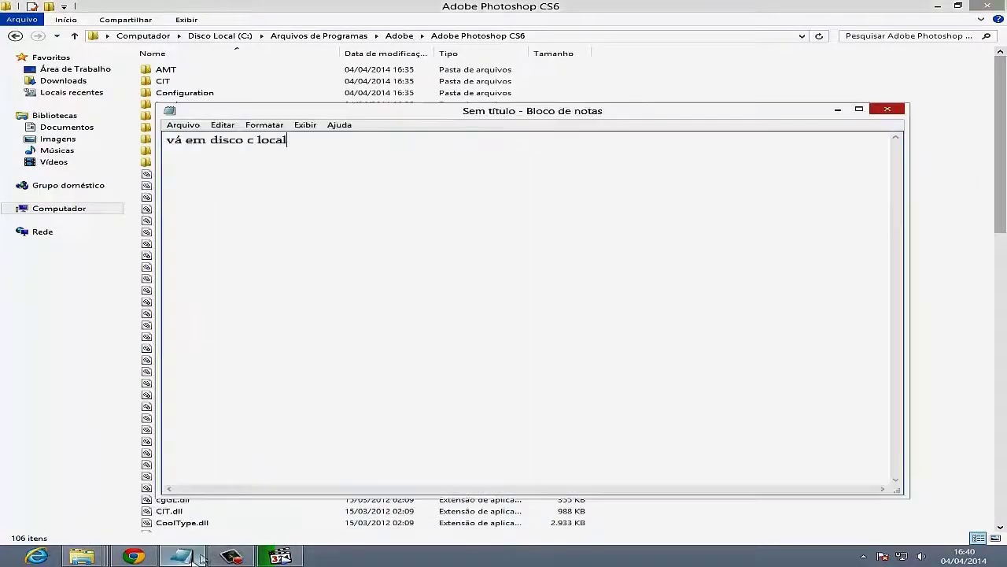
- Replace the note with a two-line instruction to right-click again and choose colar, then minimize it
key(ctrl+a)
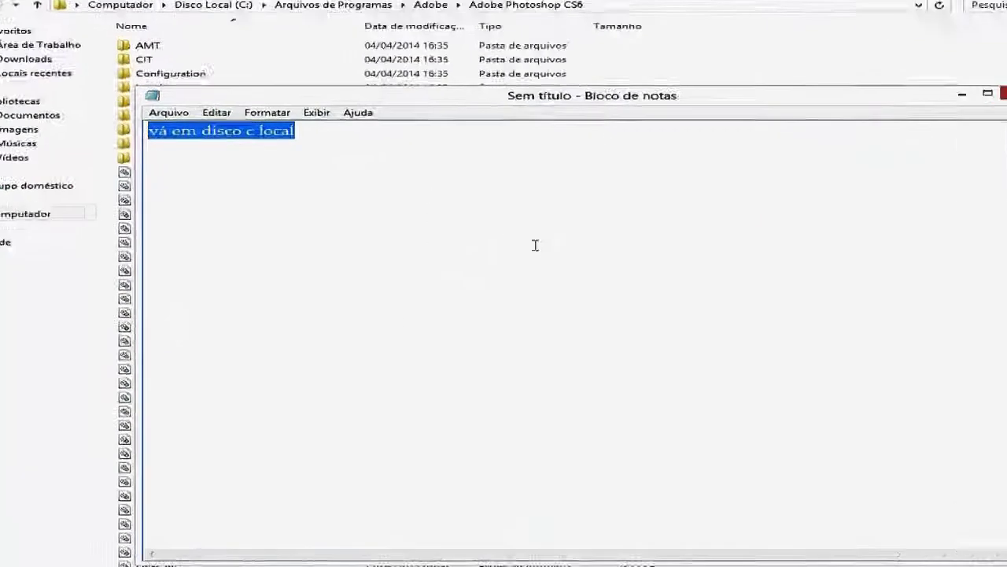
text(Apos)
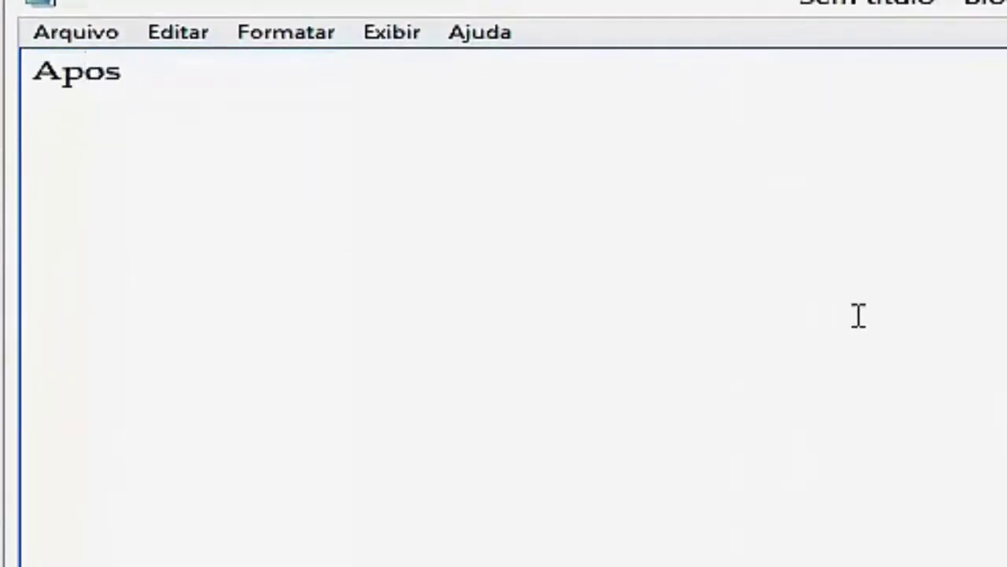
text( chegar onde eu cheguem)
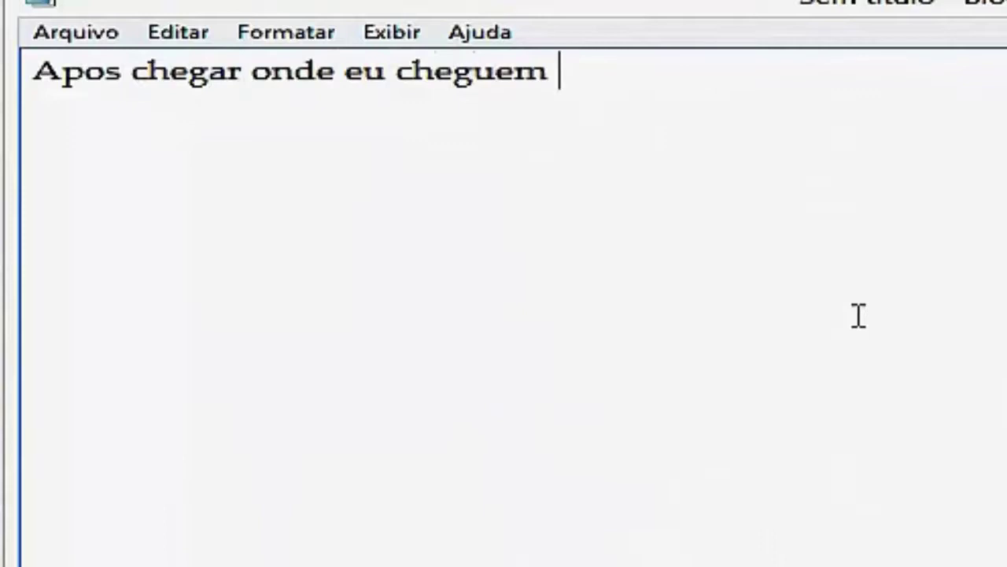
text( clique n)
text(ovamente no bo)
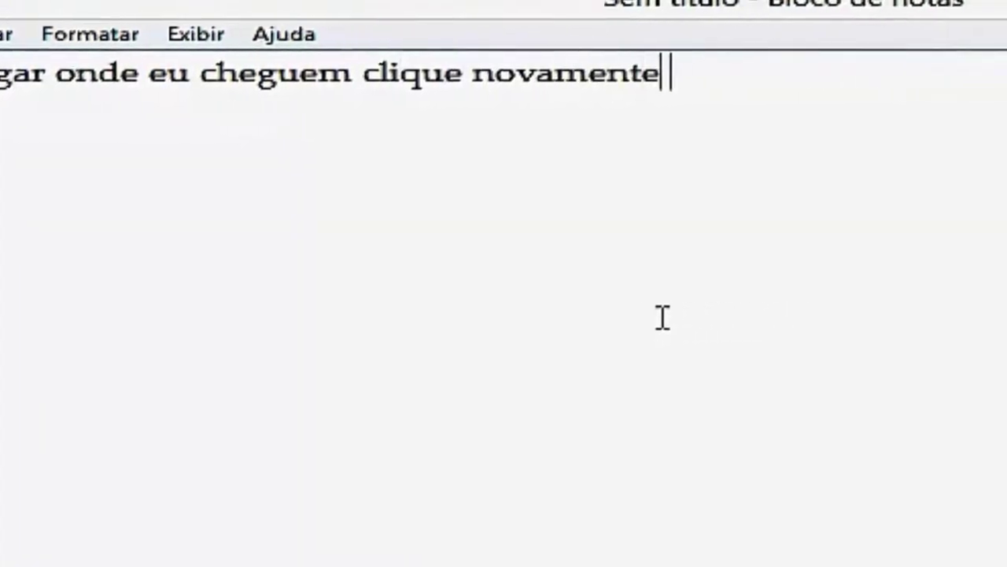
text(tão di)
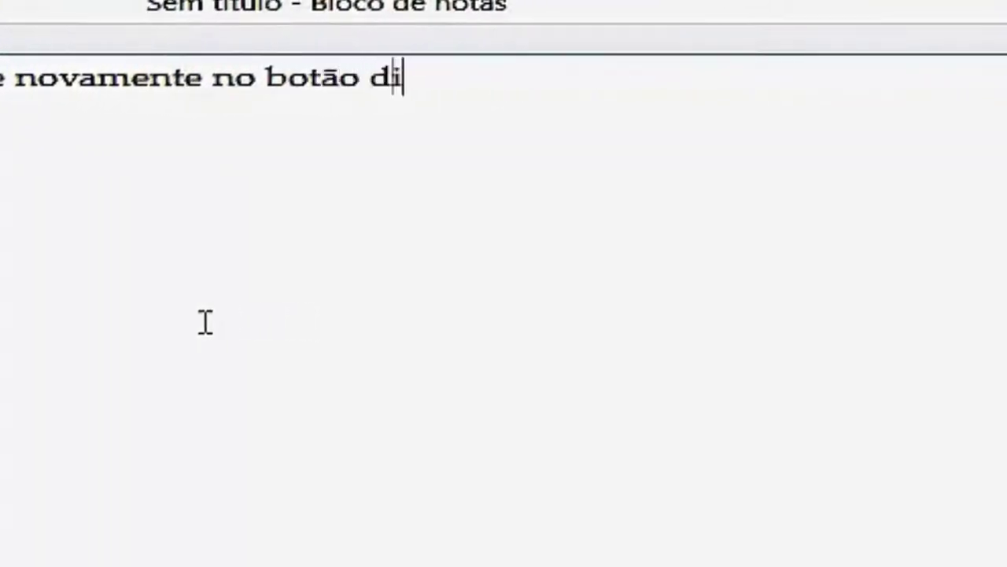
text(reito do mouse)
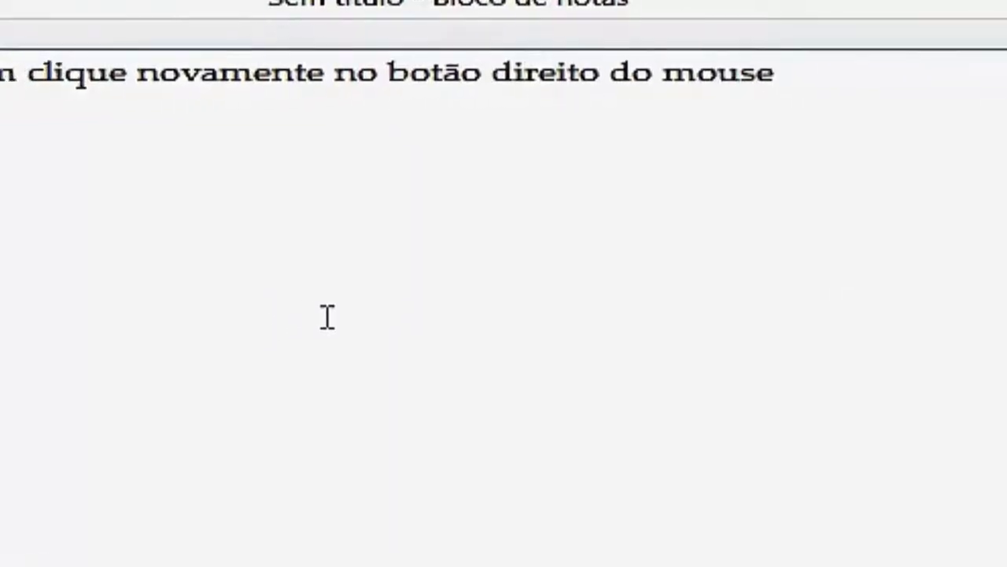
key(Return)
key(Return)
text(se cli)
text(que em colar)
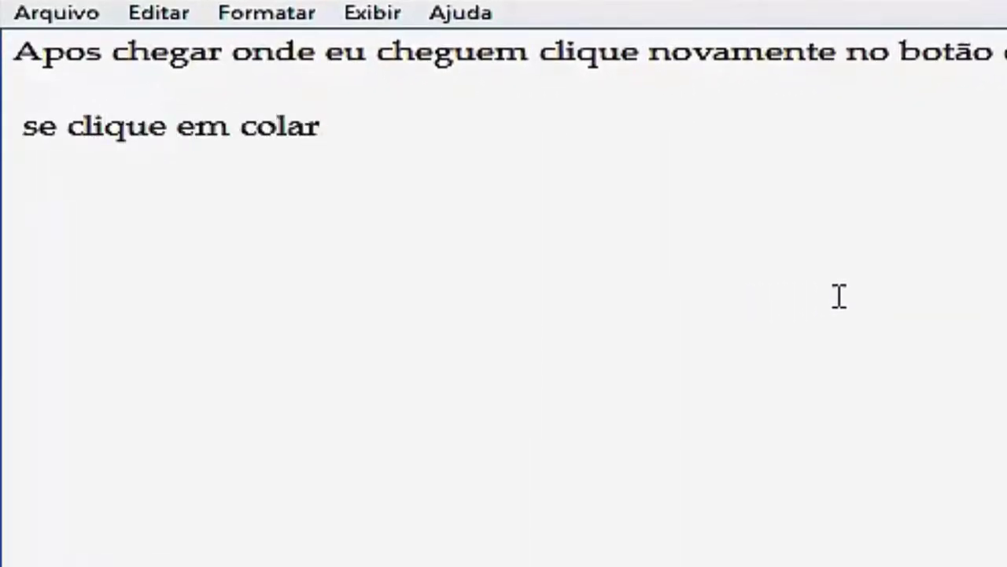
click(987, 86)
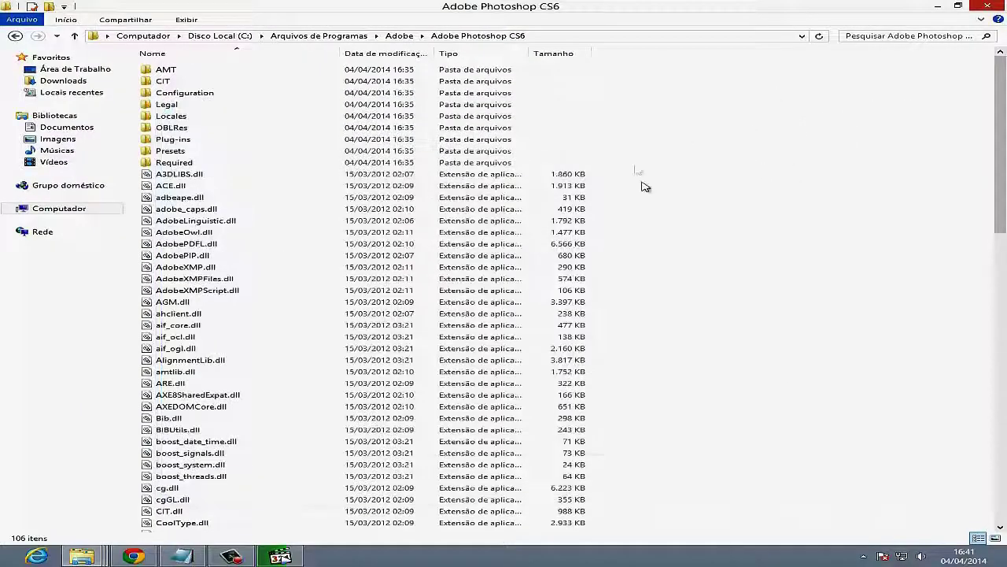
- Paste amtlib.dll into the Adobe Photoshop CS6 folder with the right-click Colar command
right_click(771, 146)
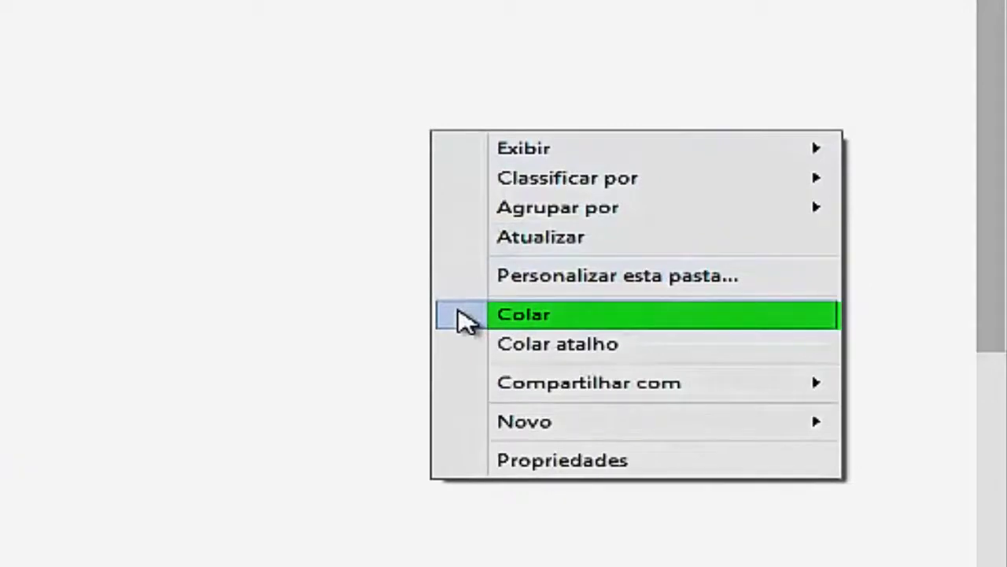
click(503, 315)
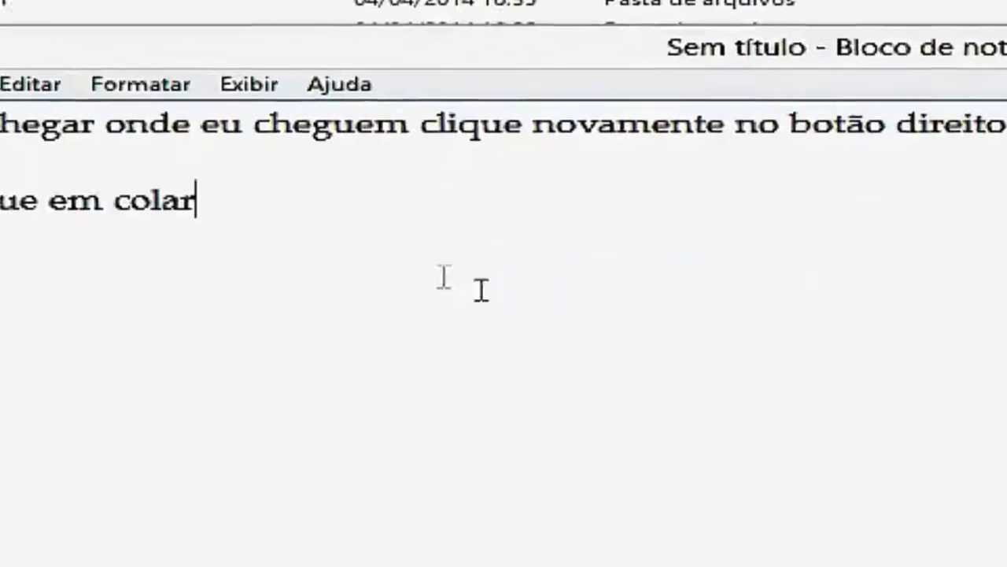
- Rewrite the note to warn about the same-named file and say to confirm yes, then minimize Notepad
drag(395, 158, 59, 158)
key(ctrl+a)
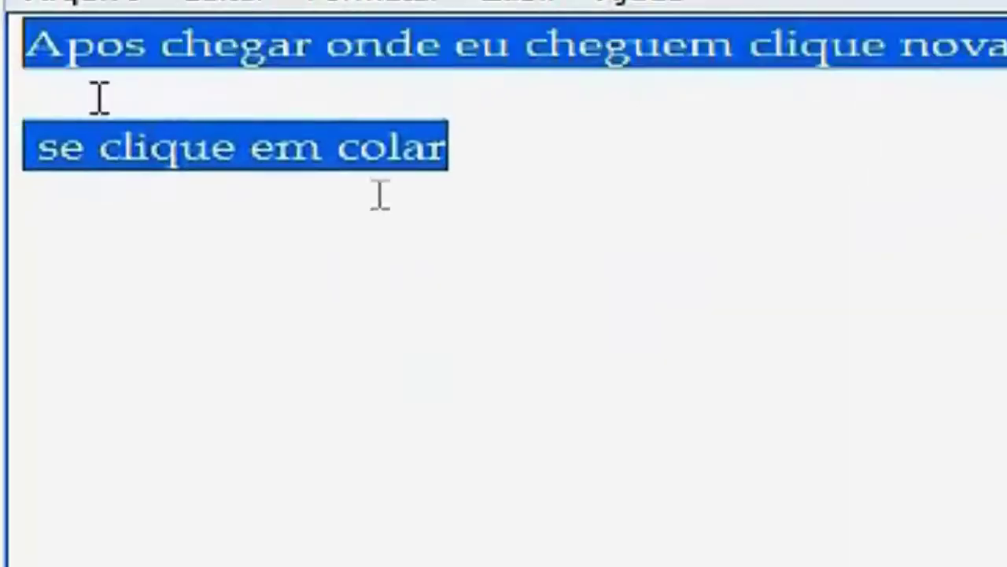
text(Vai sa)
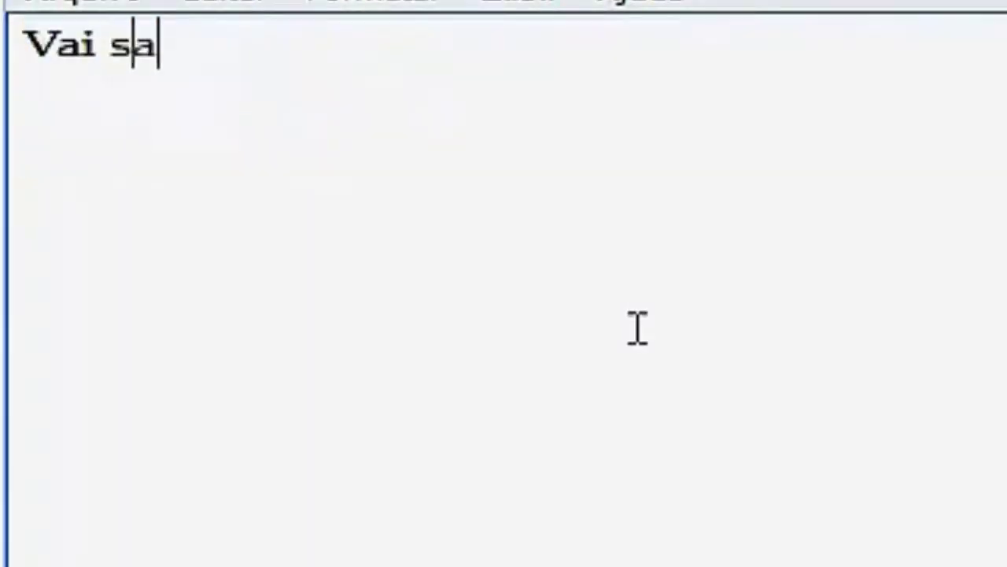
text(ir essa  aviso que já tem um )
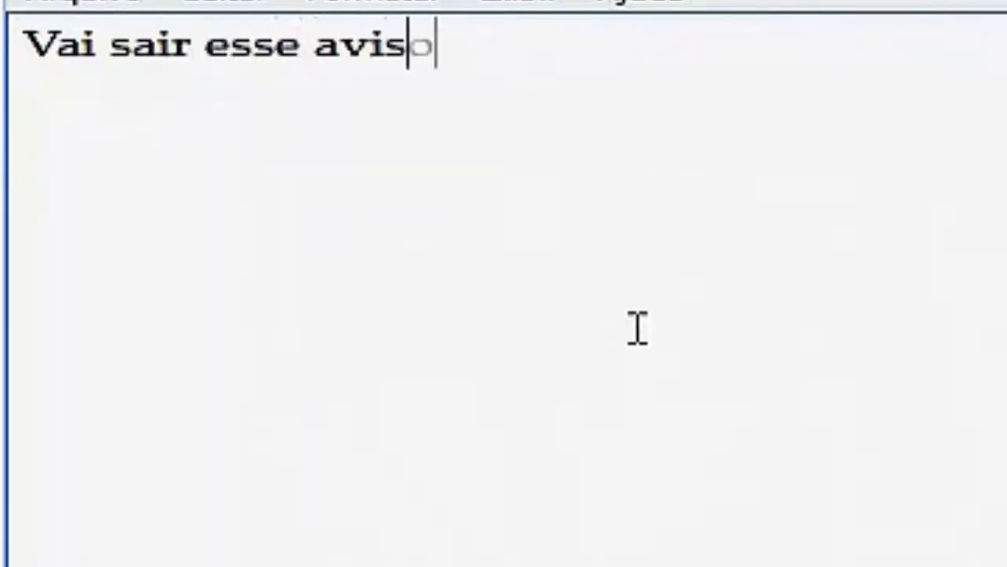
text(arquivo com o me)
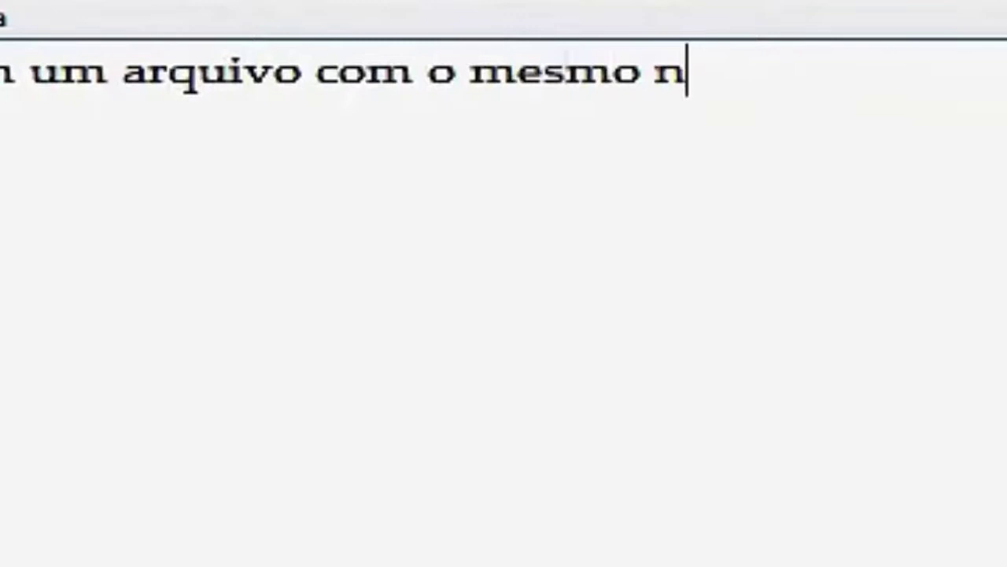
text(eme)
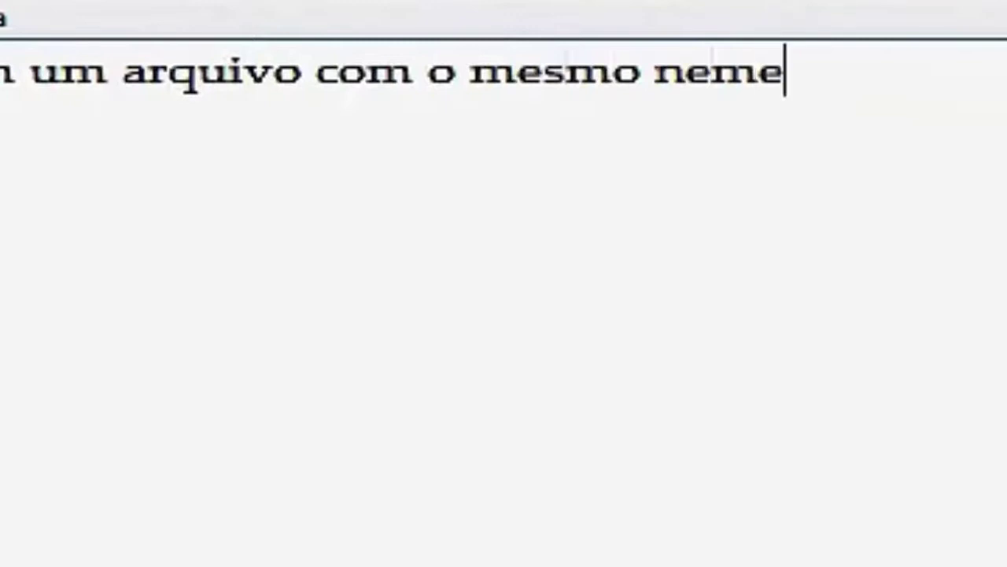
key(BackSpace)
key(BackSpace)
key(BackSpace)
text(ome, em)
key(BackSpace)
key(BackSpace)
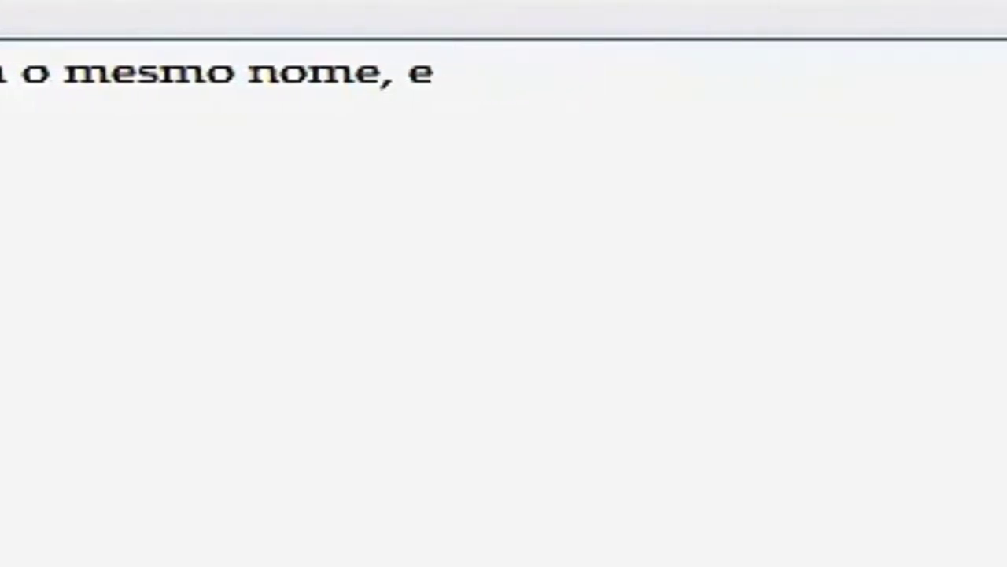
text(ntão é só c)
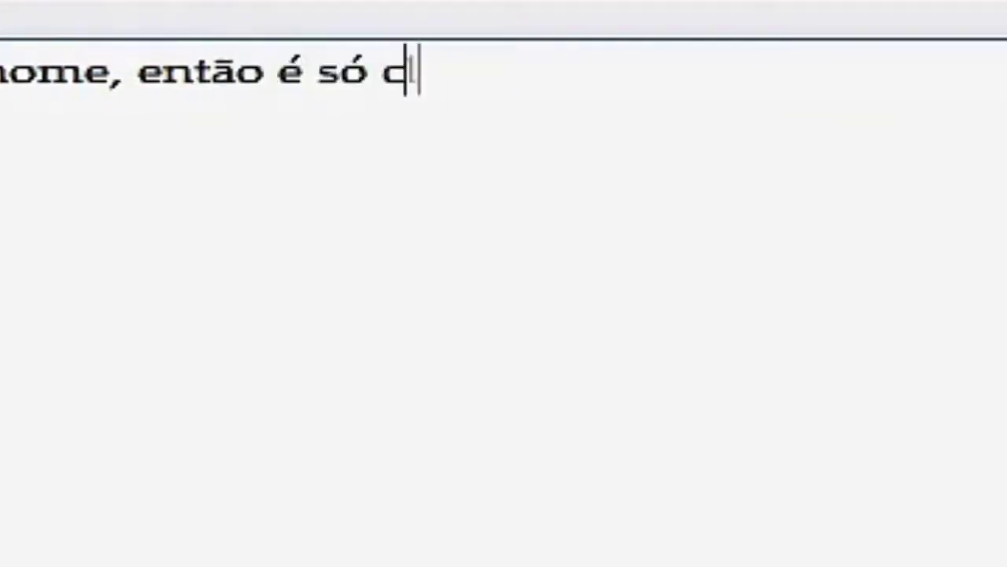
text(licar que sim vaja)
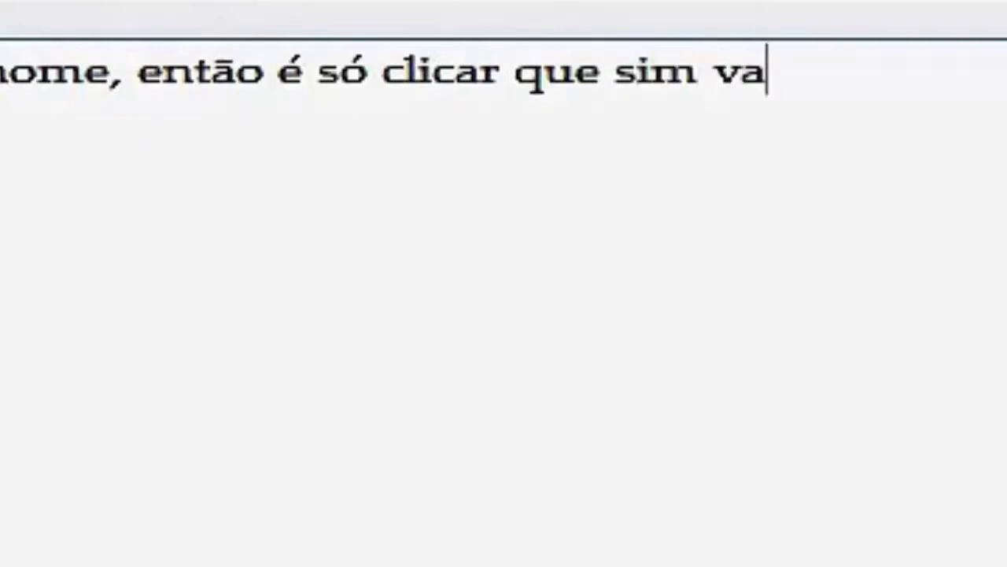
click(874, 82)
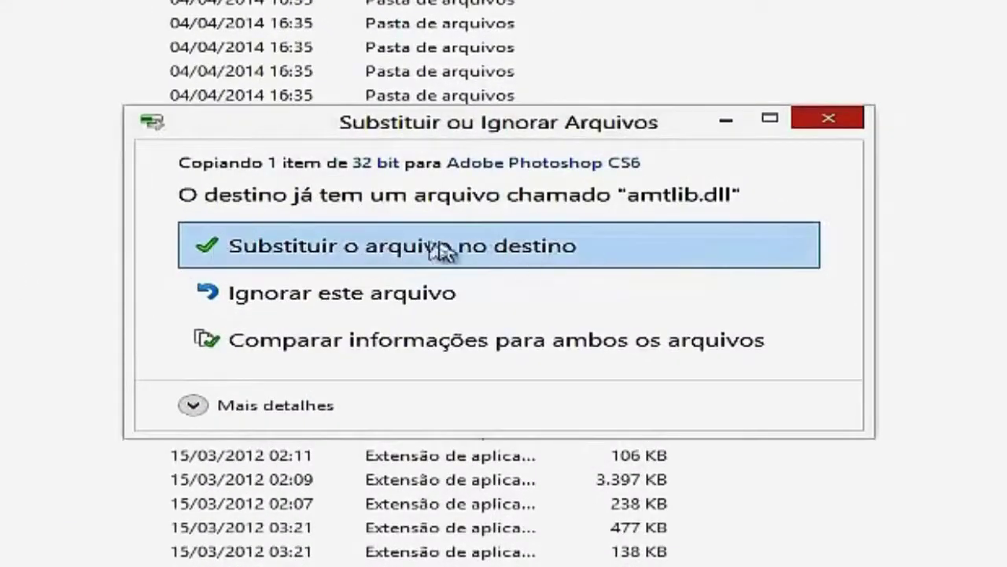
- Choose 'Substituir o arquivo no destino', approve with Continuar, and deselect amtlib.dll
click(376, 250)
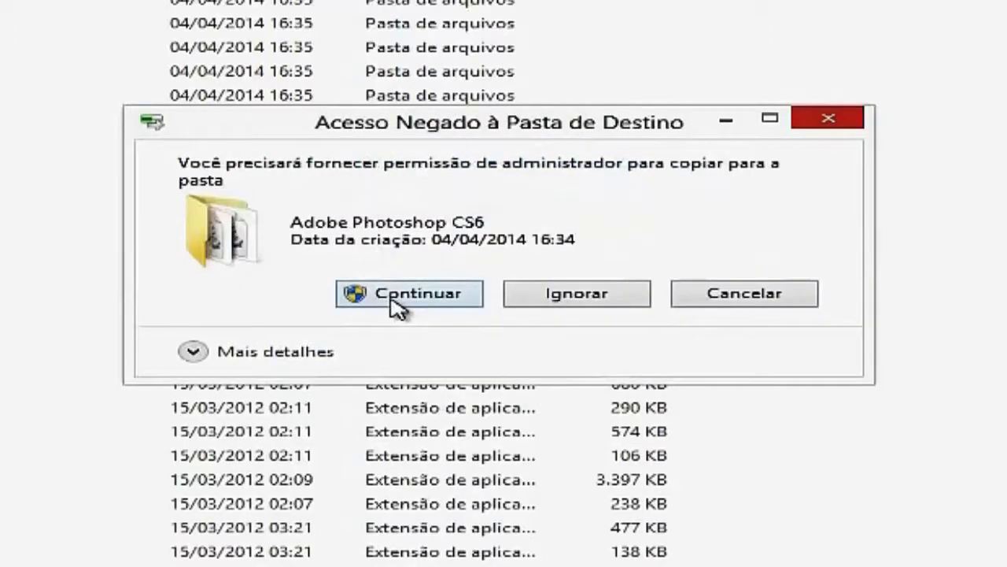
click(398, 302)
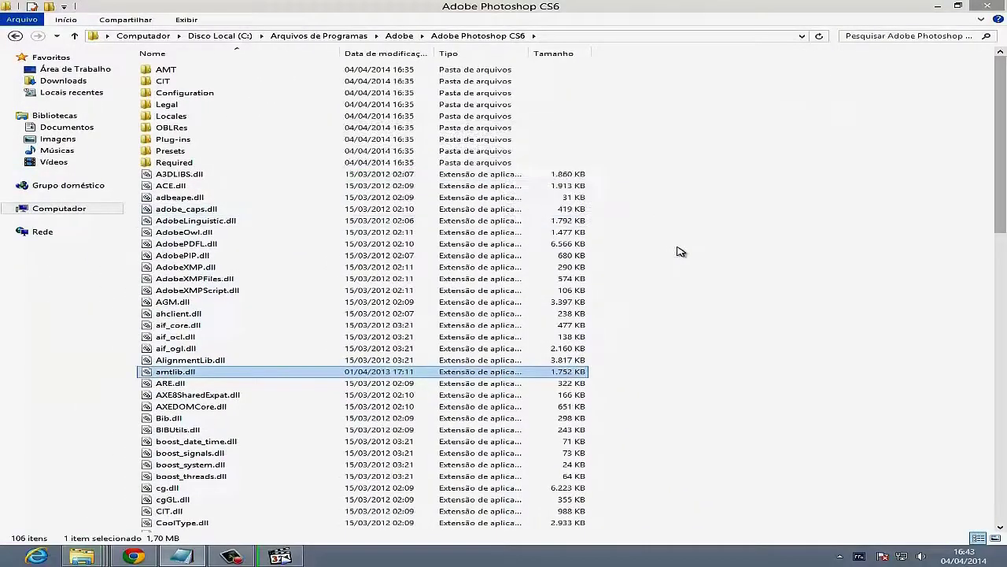
click(680, 251)
- Replace the Notepad note with 'Prontoamos colcar em portugués…': check Photoshop in English first, then Portuguese
click(987, 6)
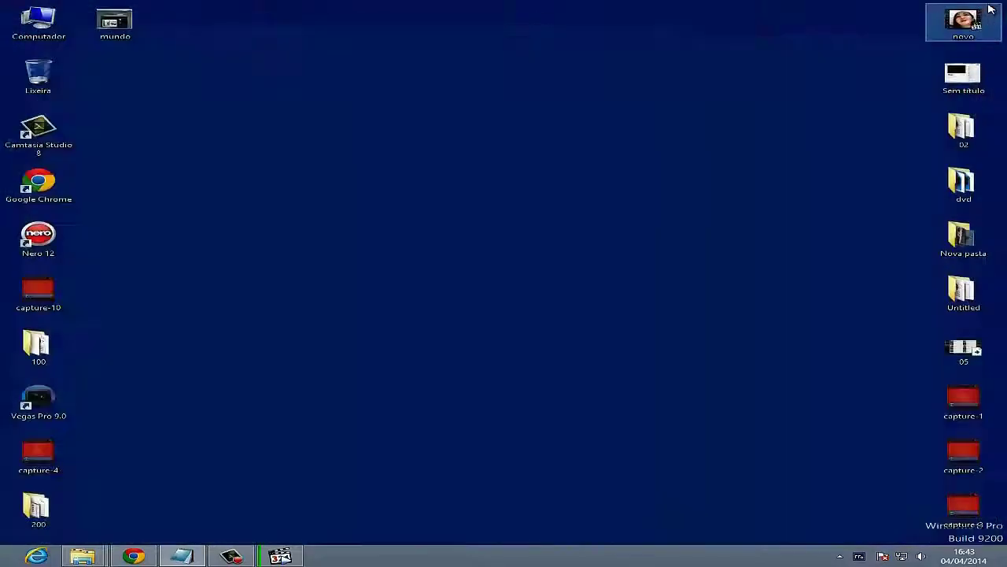
click(181, 556)
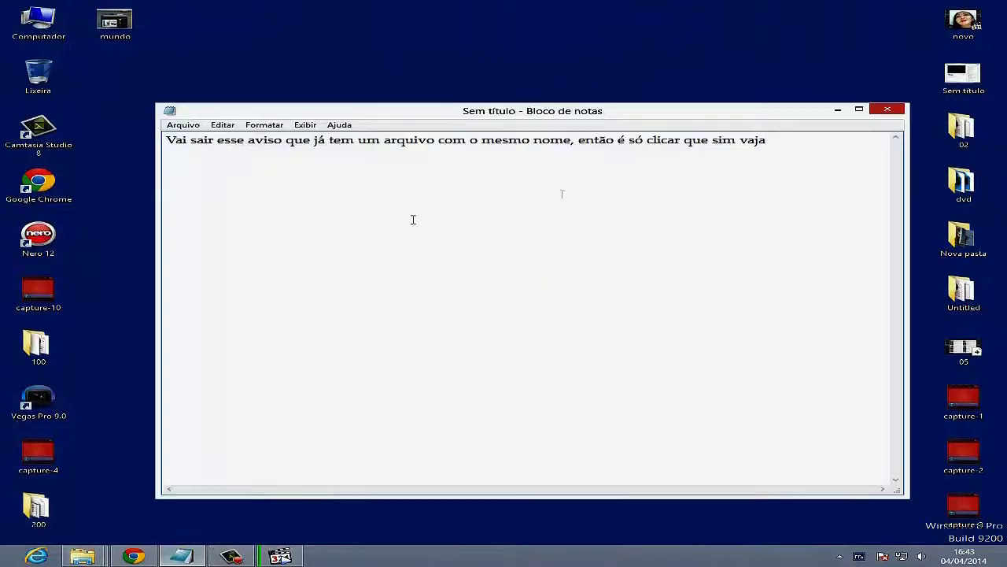
drag(777, 150, 169, 221)
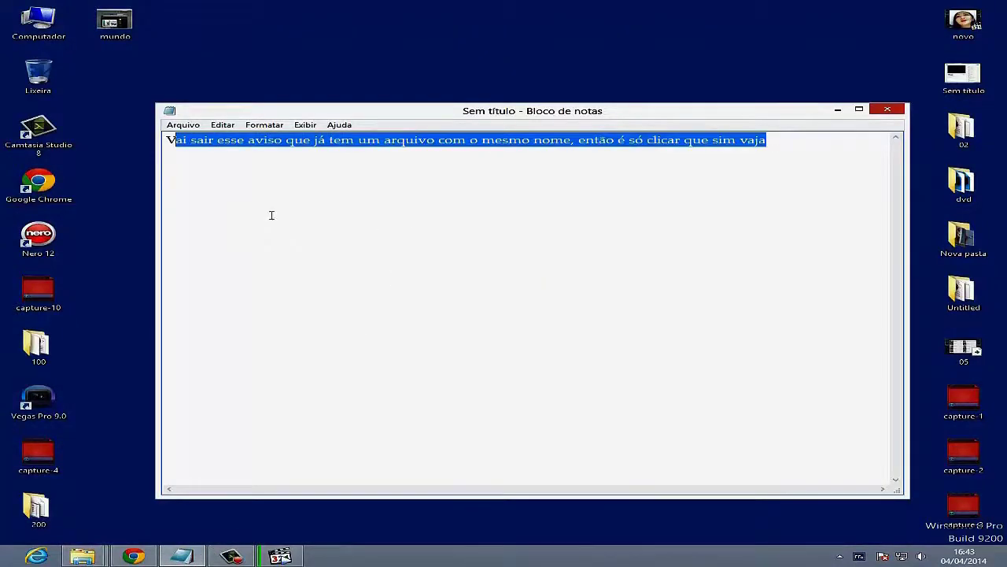
key(ctrl+a)
text(Pronto)
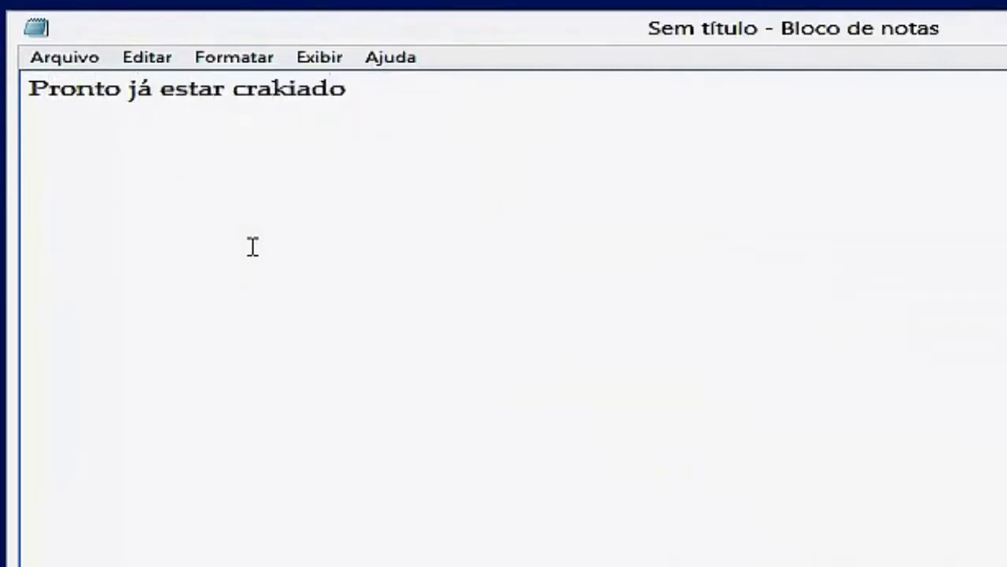
text(amos col)
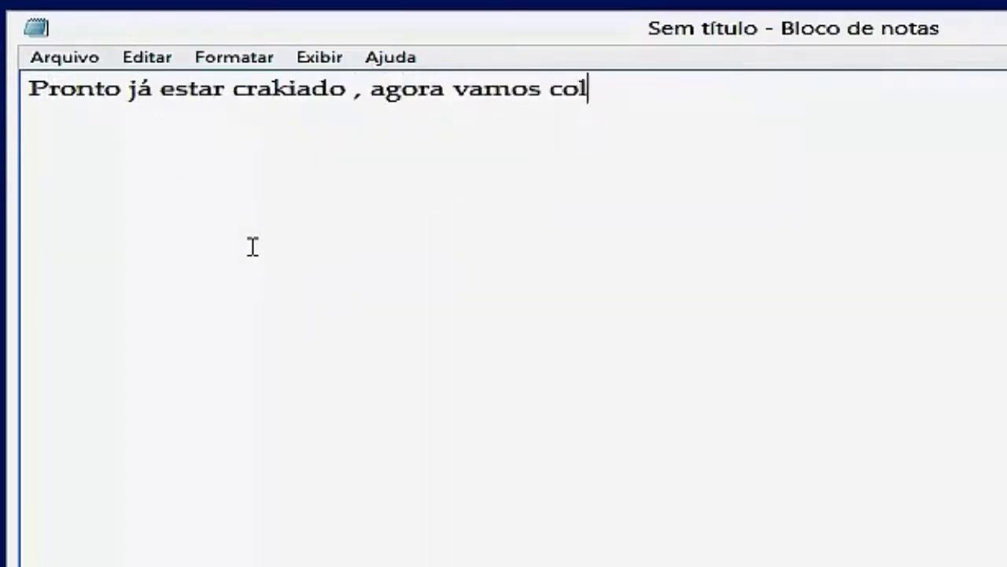
text(car em)
text( portugués)
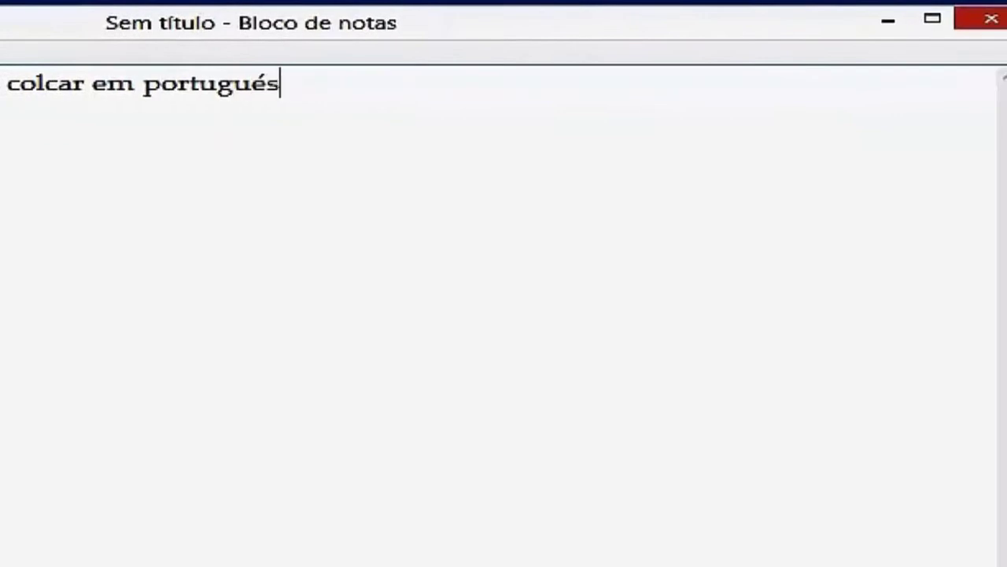
text(, primeiro eu vou abrir meu photos)
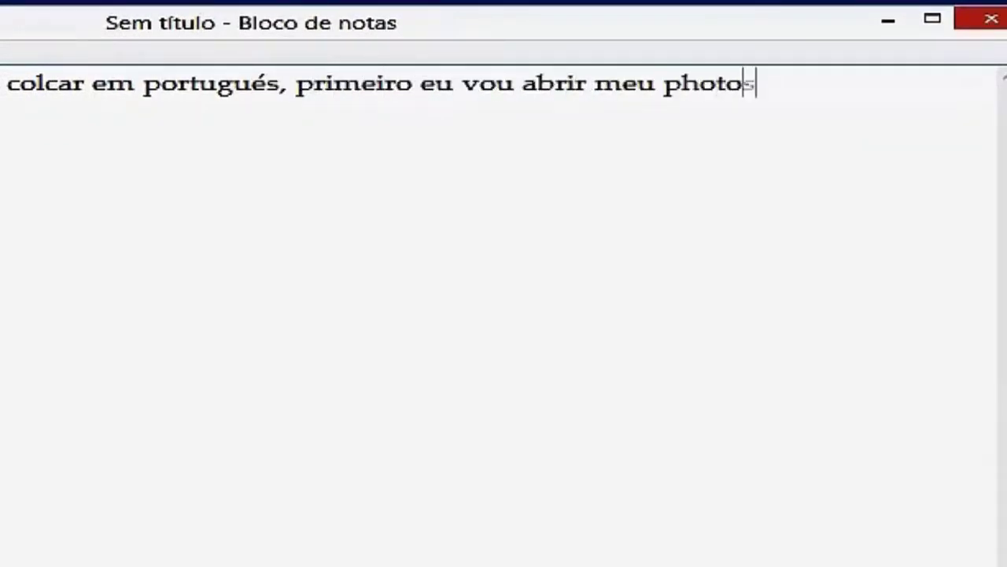
text(para verificar que el)
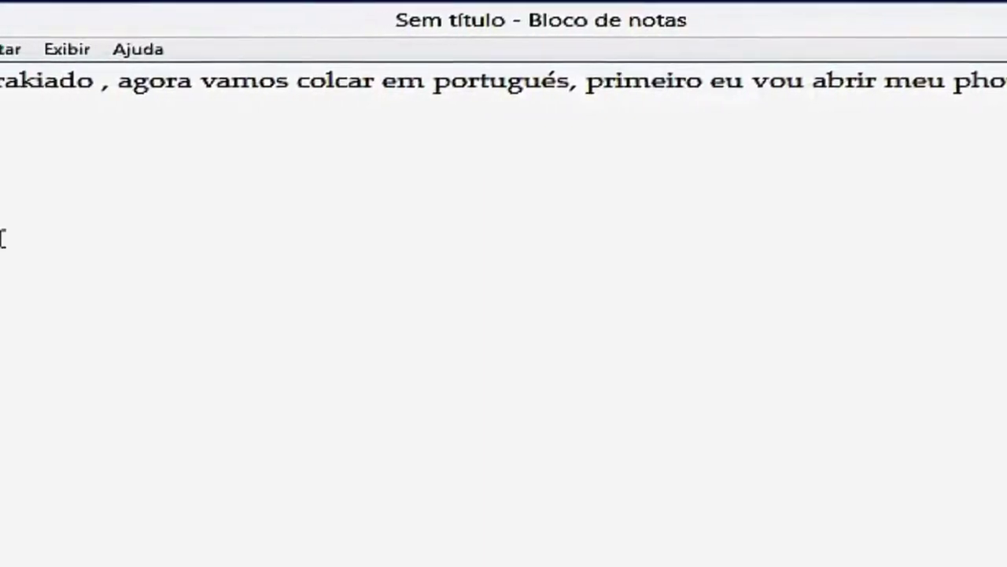
text(e estar em ing)
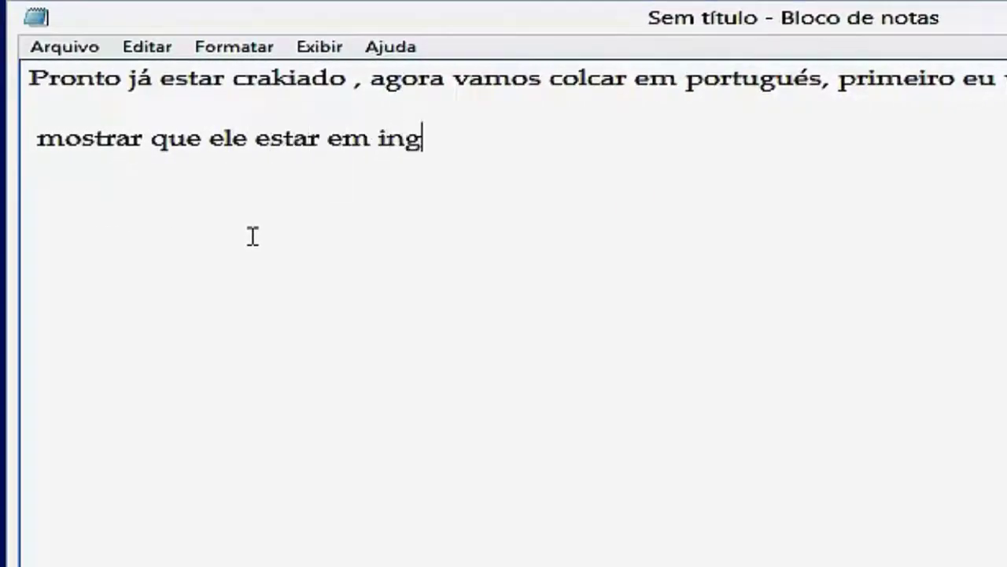
text(lés depois vou ativar a lin)
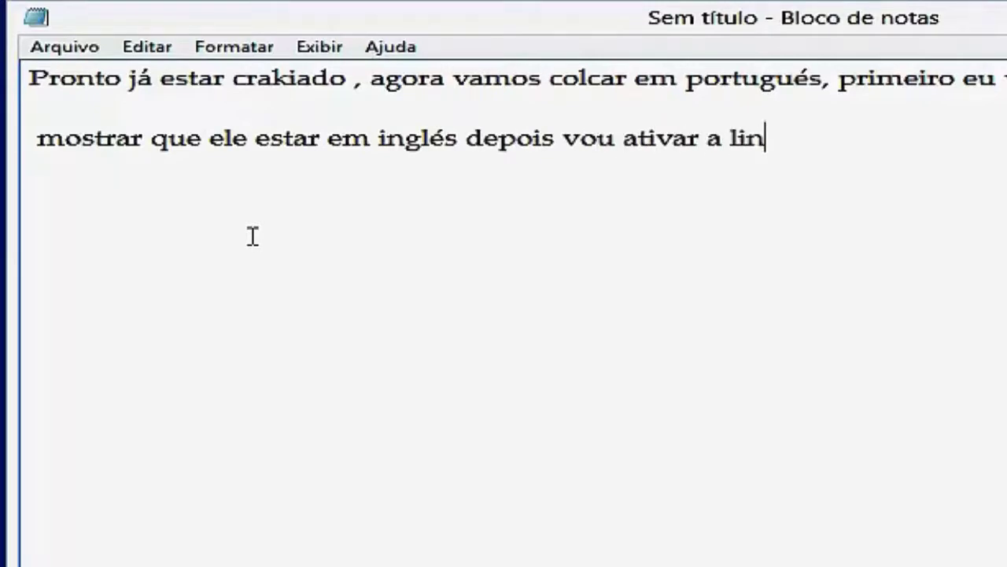
text(gua)
text(gem portugu)
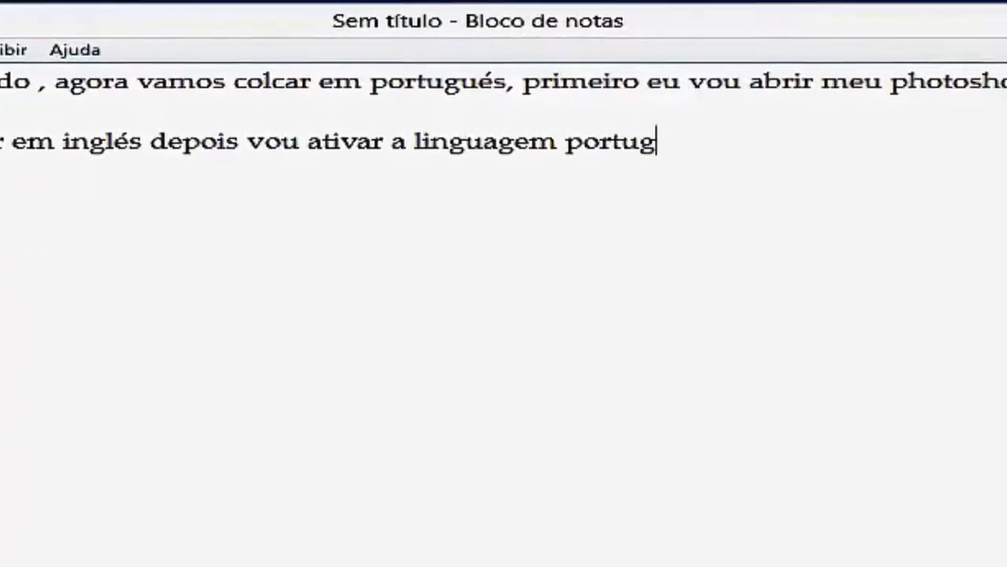
text(és ( veja)
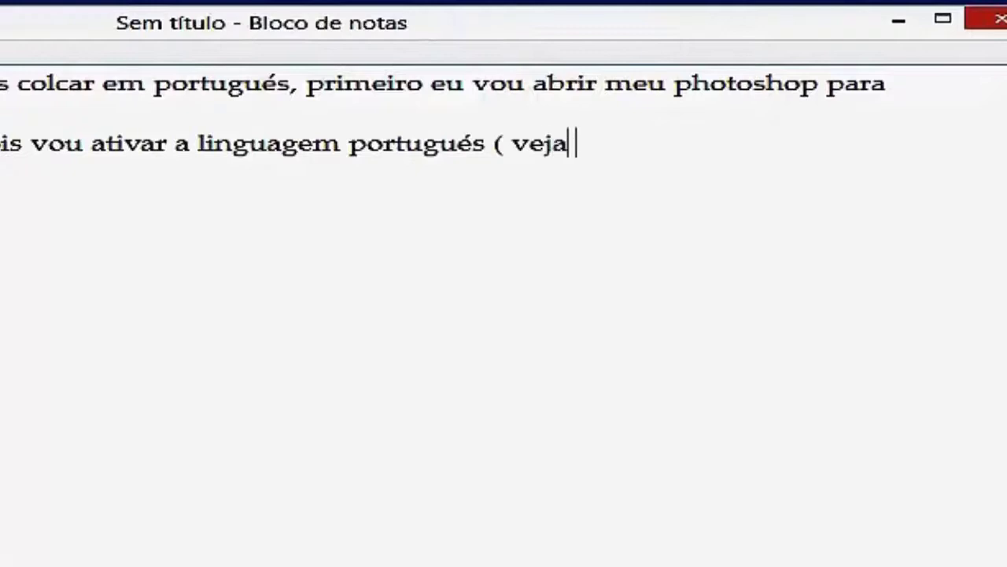
text( ))
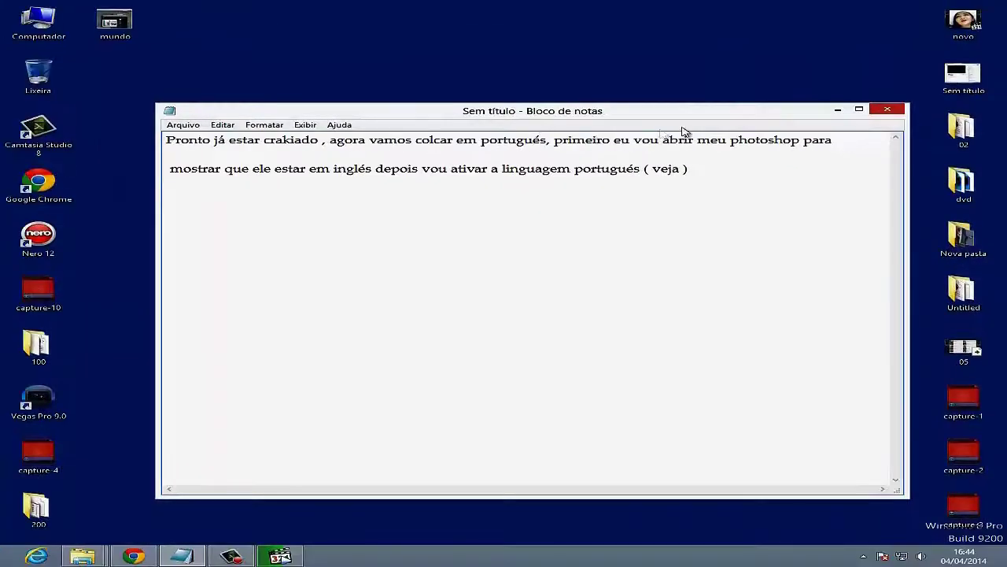
click(837, 110)
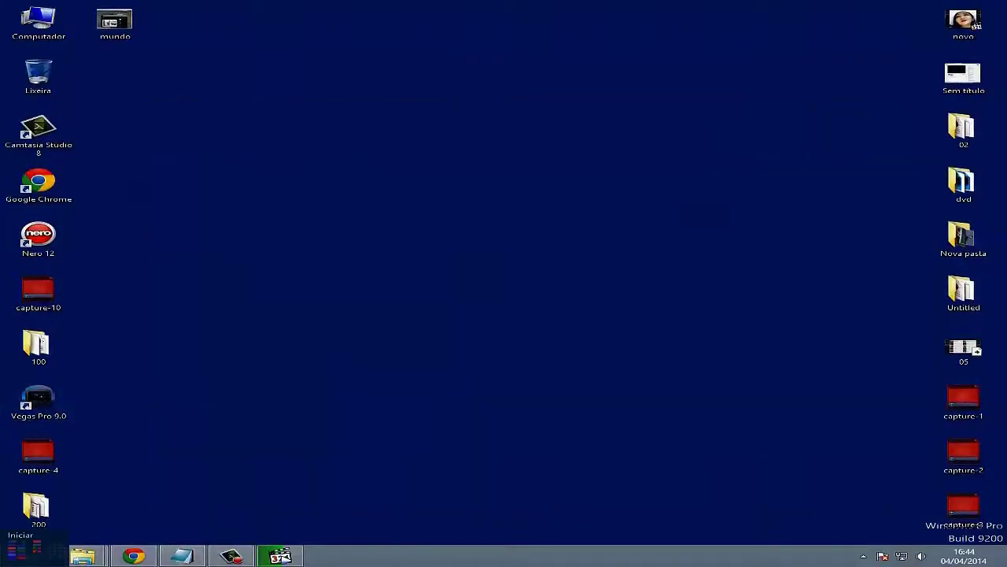
- Launch Adobe Photoshop CS6 from the Start screen
click(16, 560)
scroll(488, 276, down, 3)
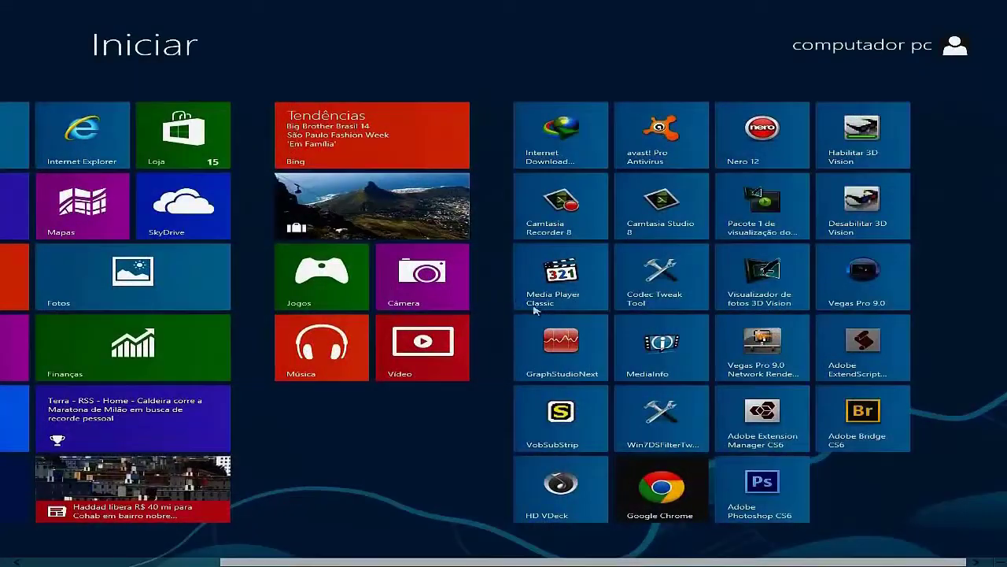
click(762, 488)
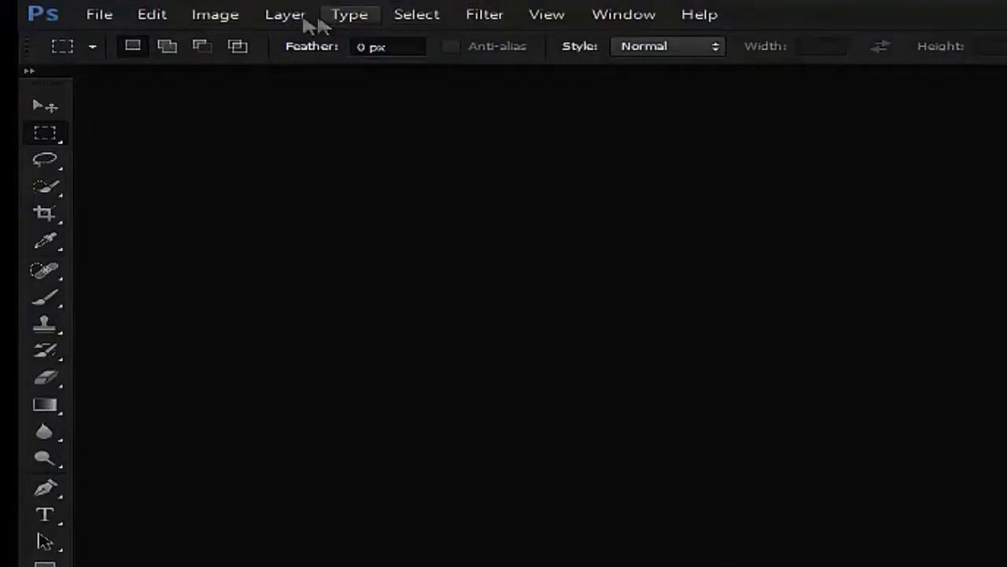
- Check the Interface language list in Preferences (only English: Hebrew), then close Preferences and quit Photoshop
click(221, 19)
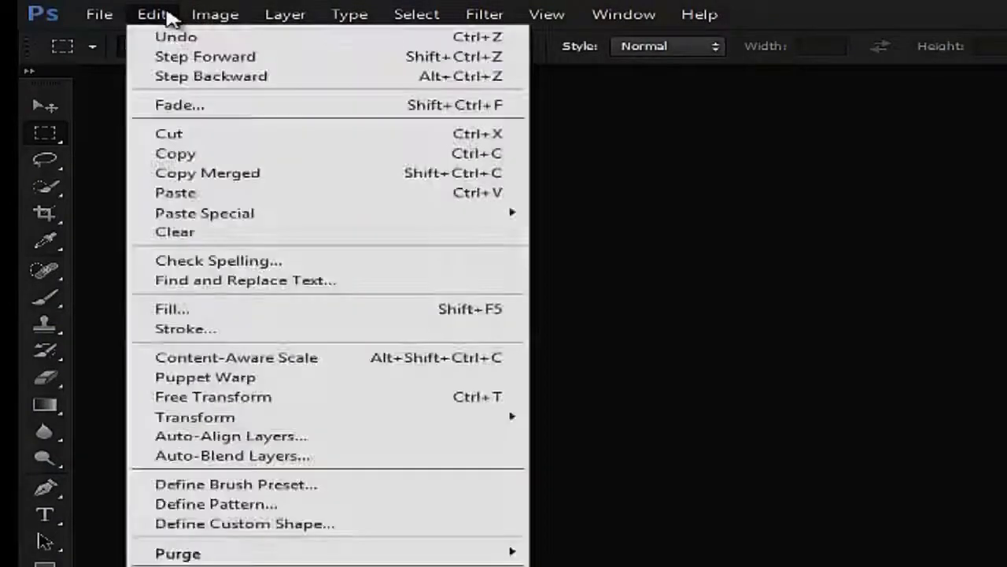
mouse_move(111, 23)
mouse_move(158, 18)
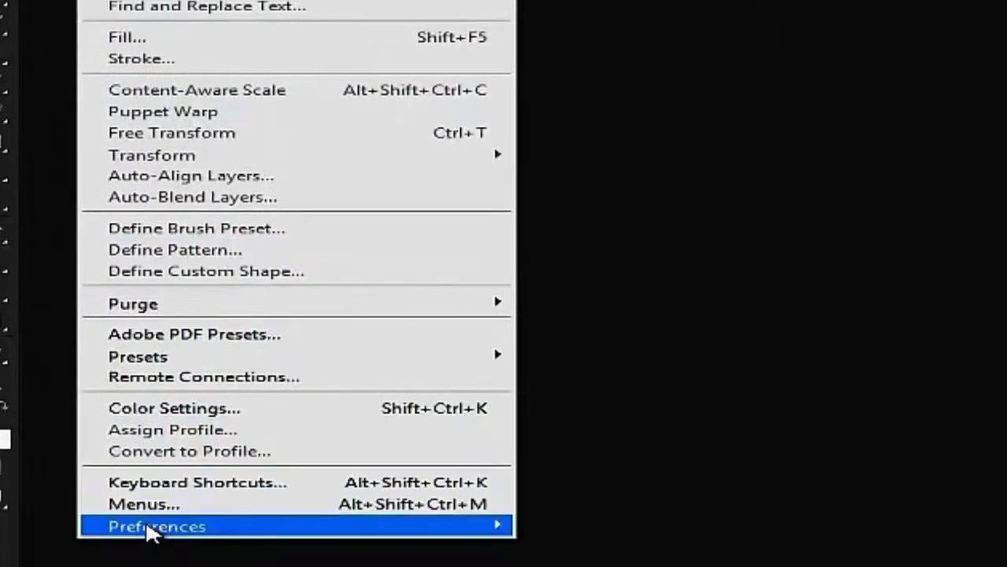
mouse_move(241, 532)
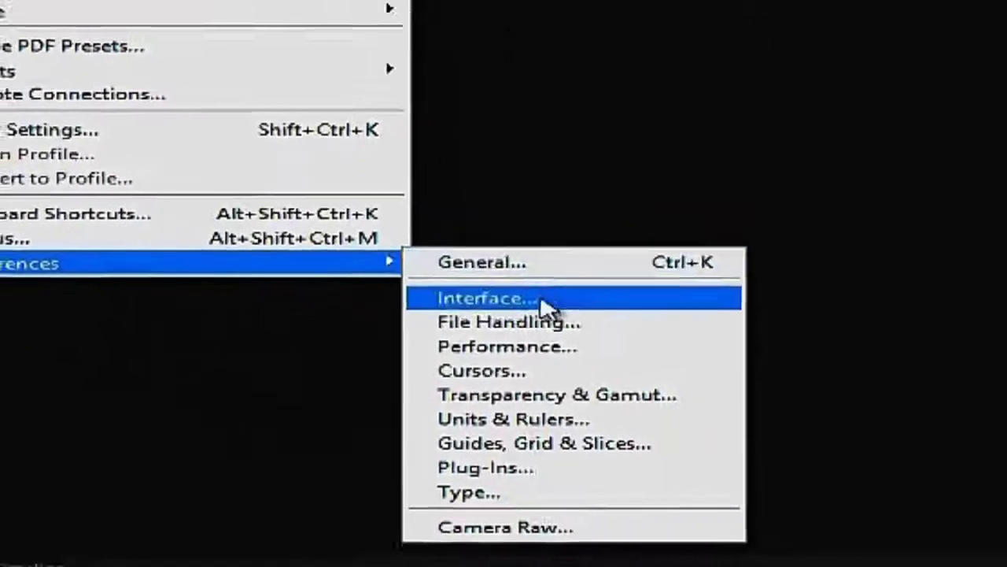
click(590, 419)
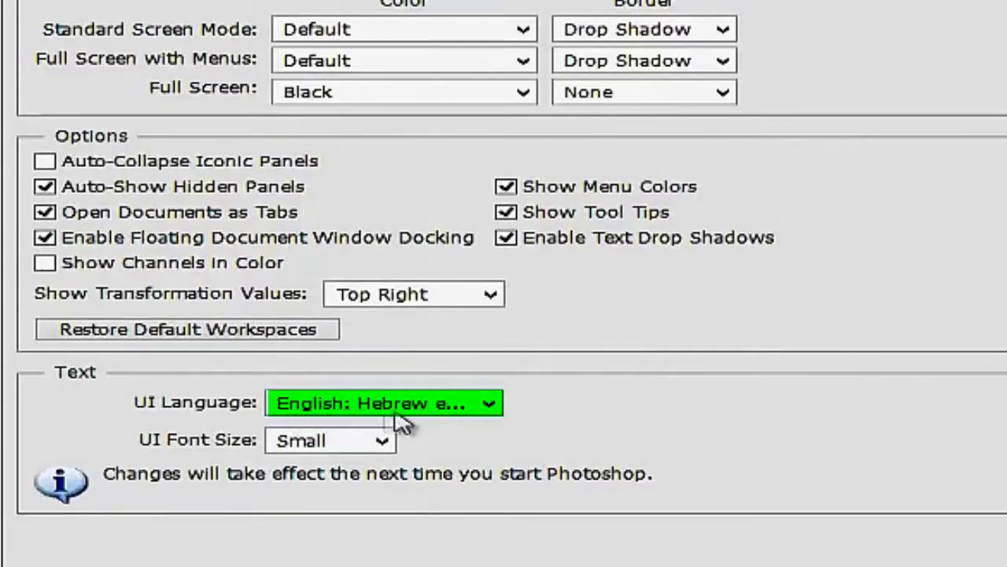
click(490, 403)
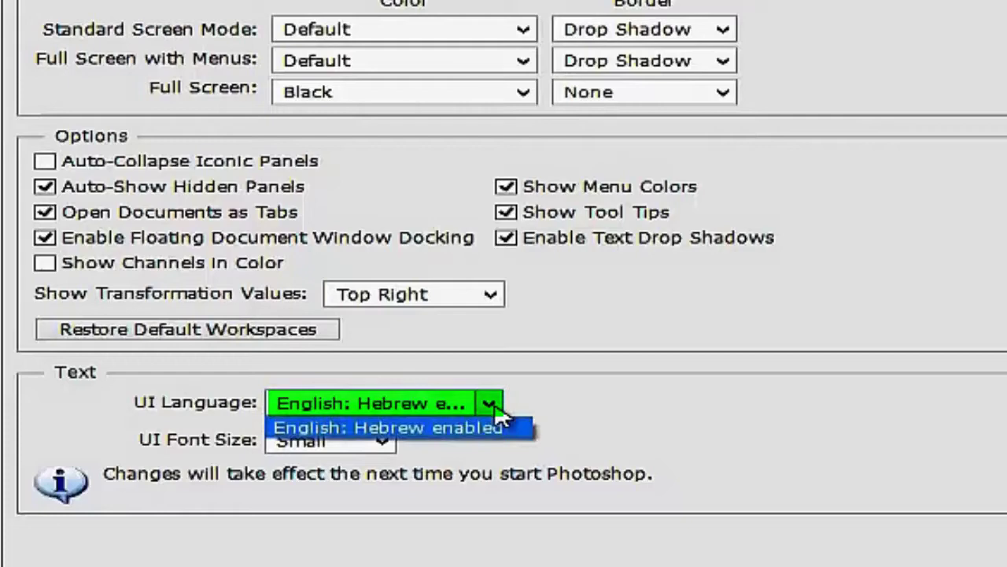
click(493, 408)
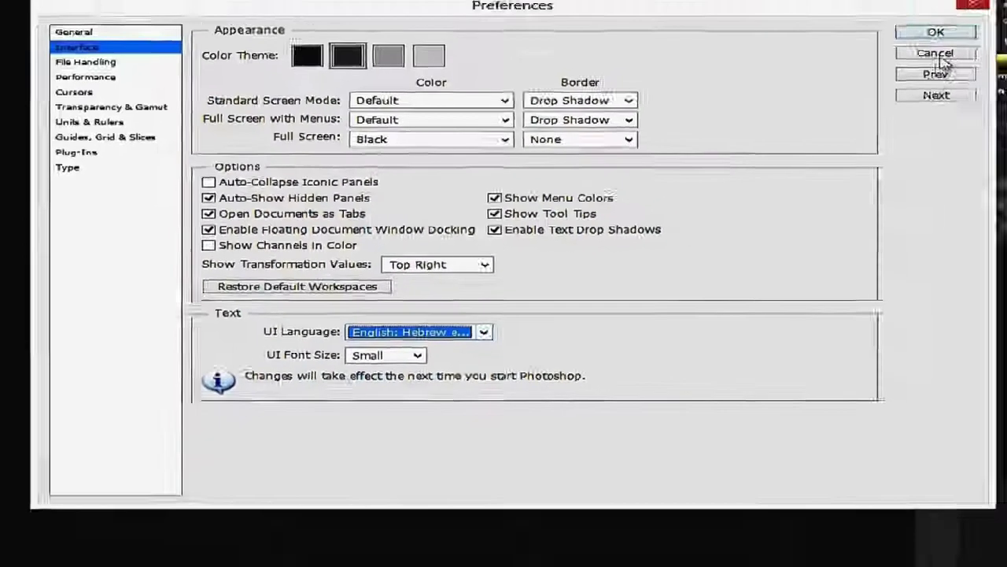
click(924, 34)
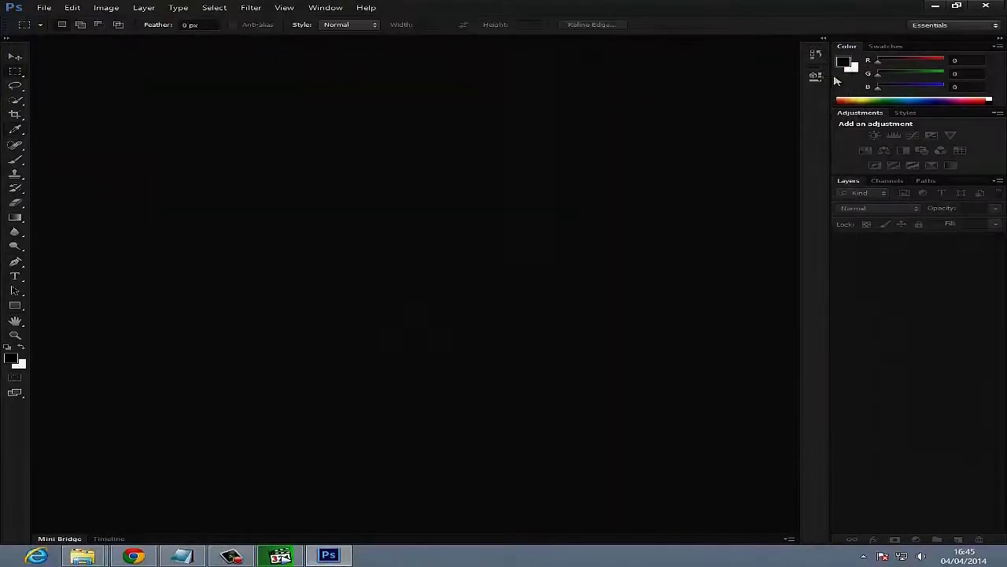
click(989, 6)
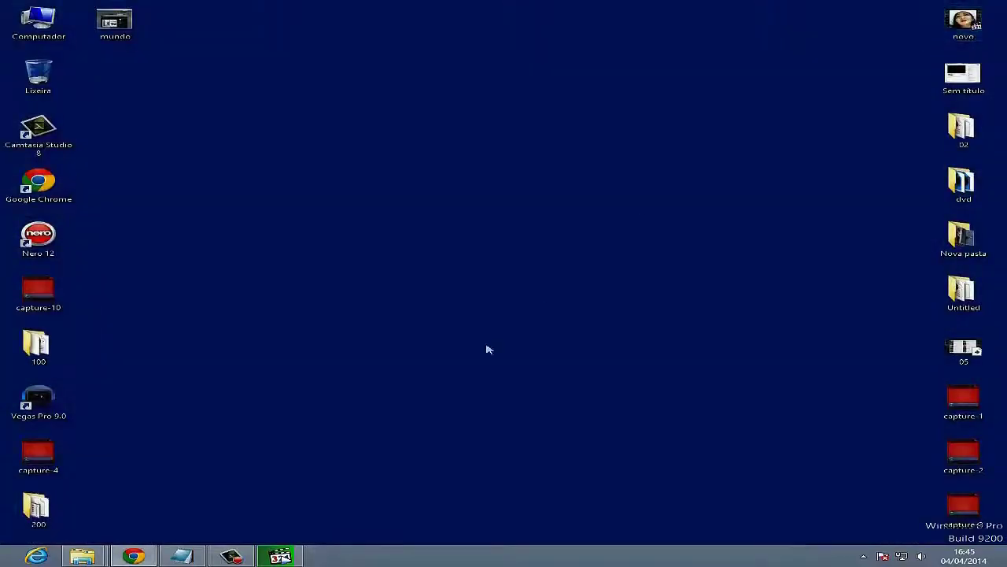
click(175, 557)
text(Vir)
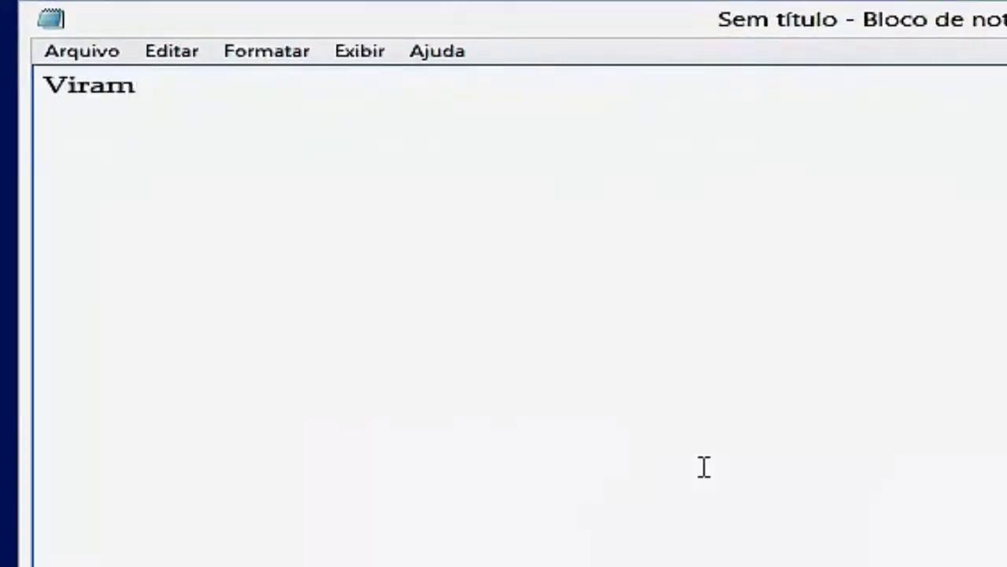
text(am)
key(BackSpace)
key(BackSpace)
key(BackSpace)
key(BackSpace)
key(BackSpace)
key(BackSpace)
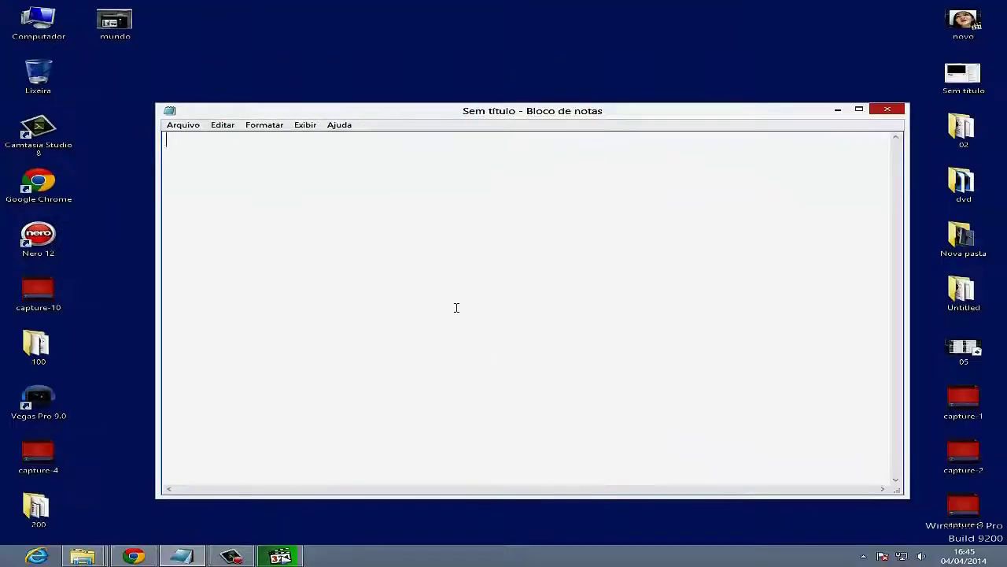
click(886, 111)
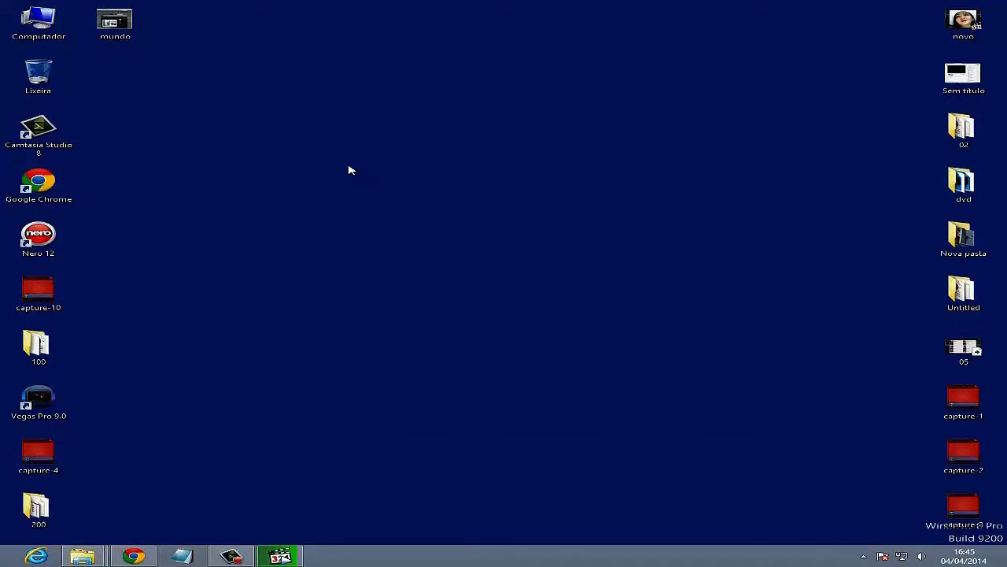
- Go back to PHOTO SHOP CS 6 and open PORTUGUÊS BRASIL\Tradução Adobe Photoshop CS6 pt-BR
mouse_move(83, 557)
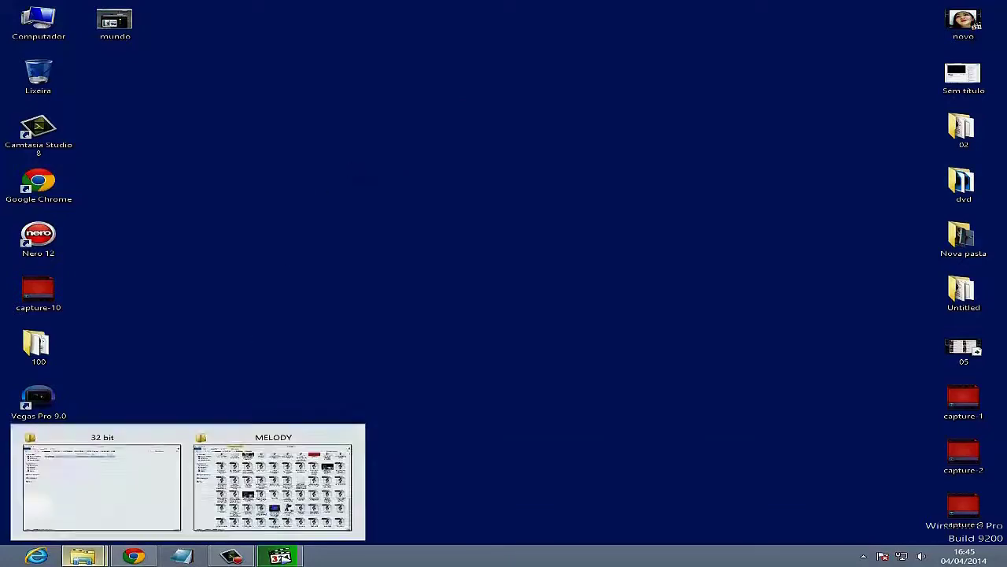
click(92, 493)
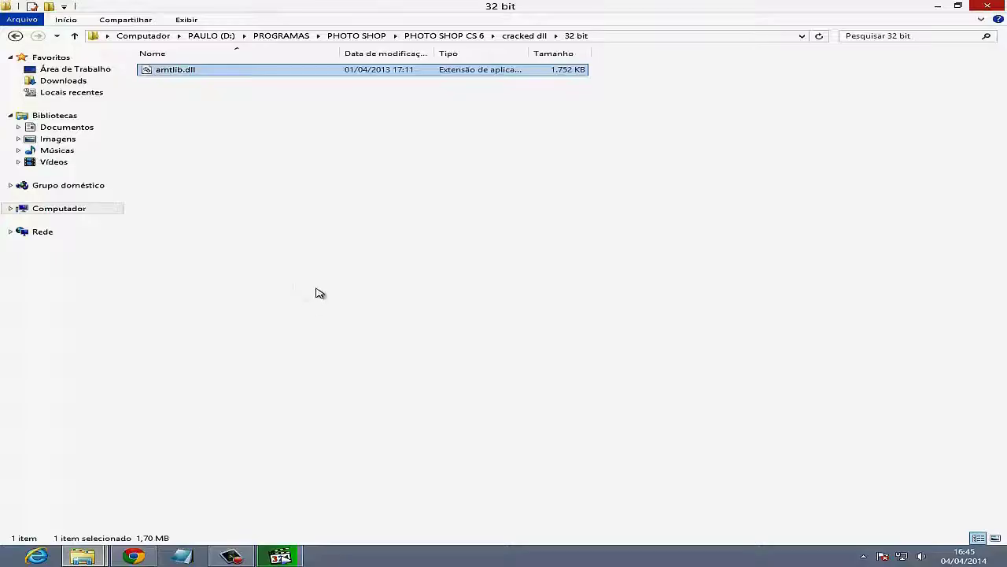
click(14, 37)
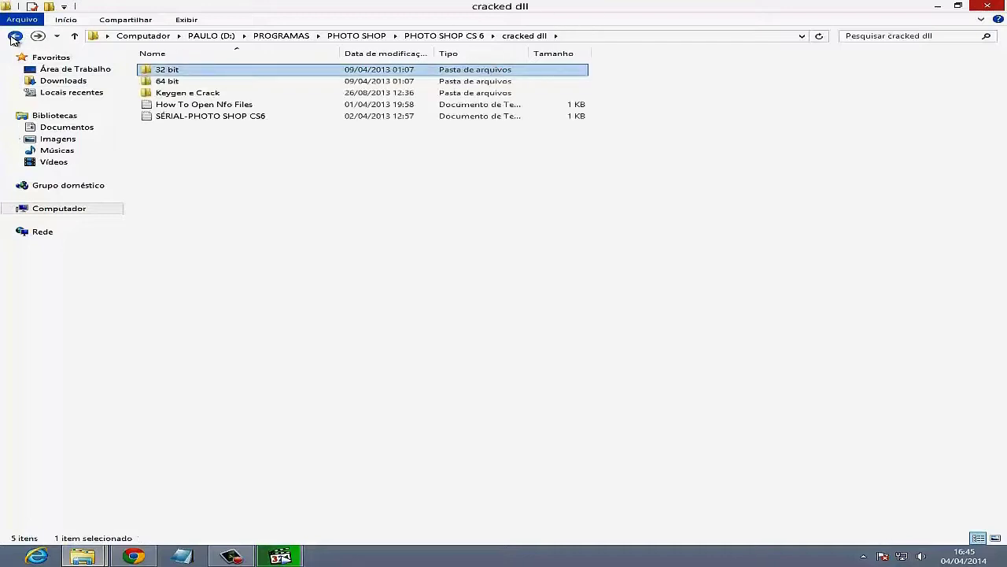
click(14, 37)
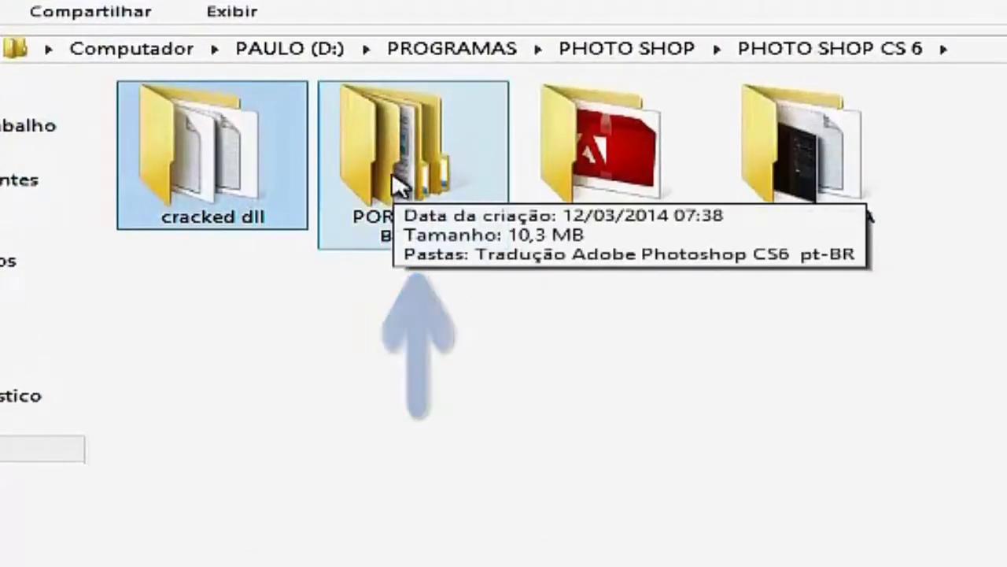
double_click(398, 185)
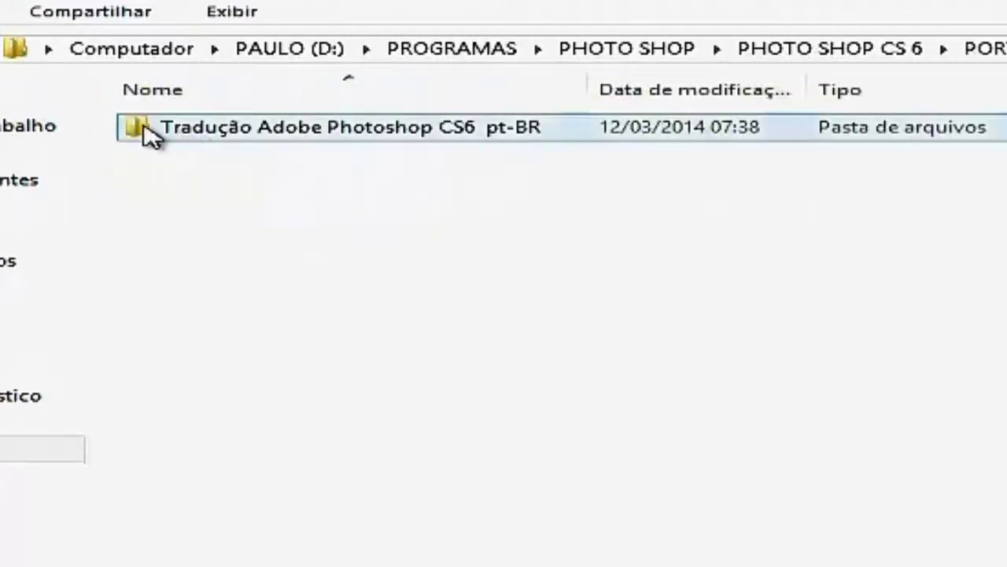
double_click(145, 129)
- Open the 32-Bits folder, check inside pt_BR, and return to 32-Bits
click(214, 134)
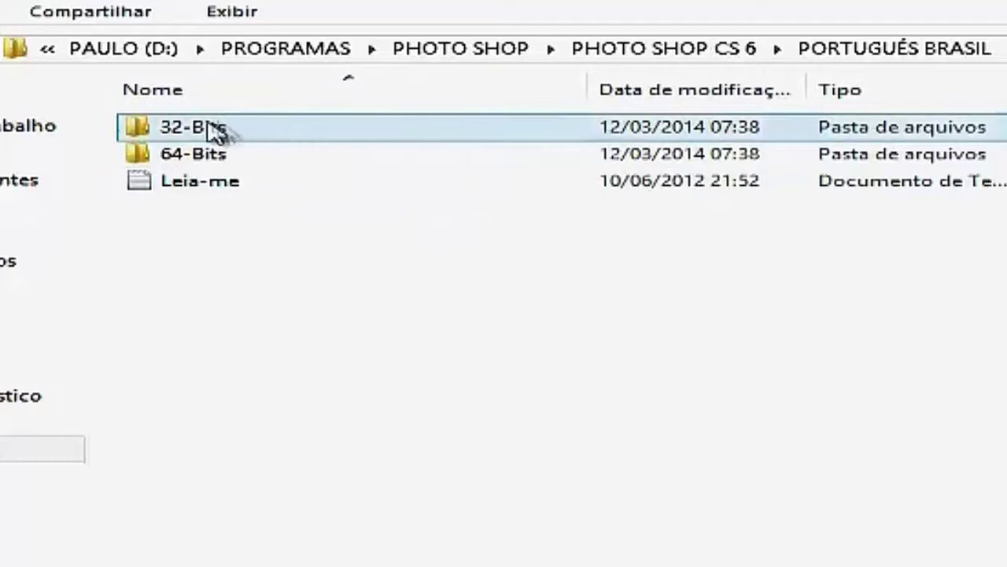
double_click(155, 134)
click(201, 155)
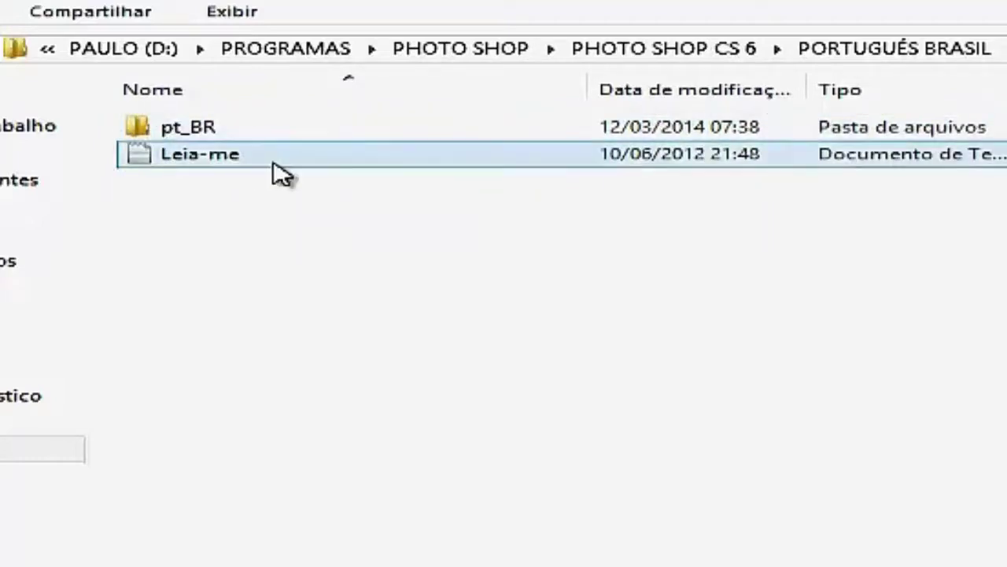
click(153, 140)
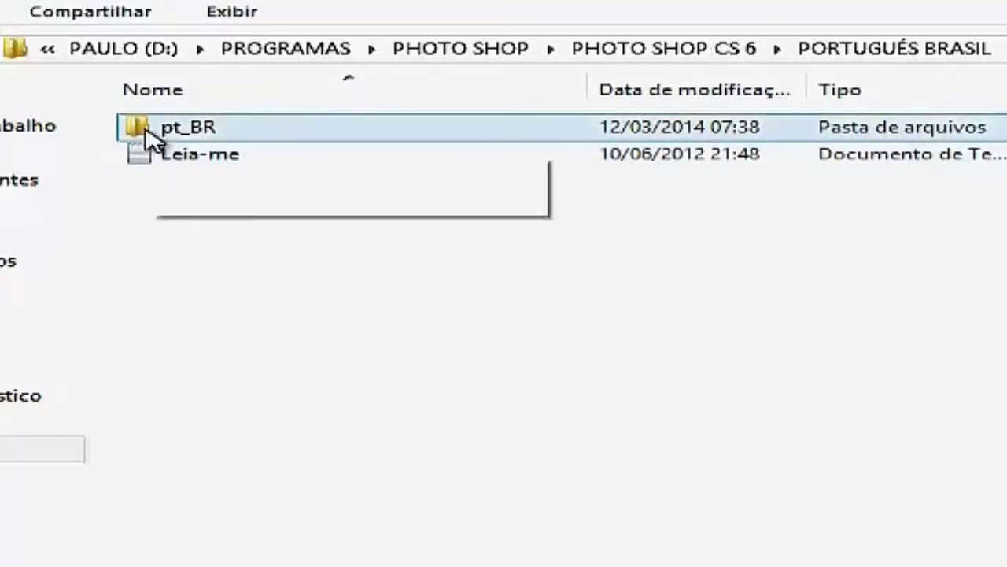
double_click(153, 134)
key(BackSpace)
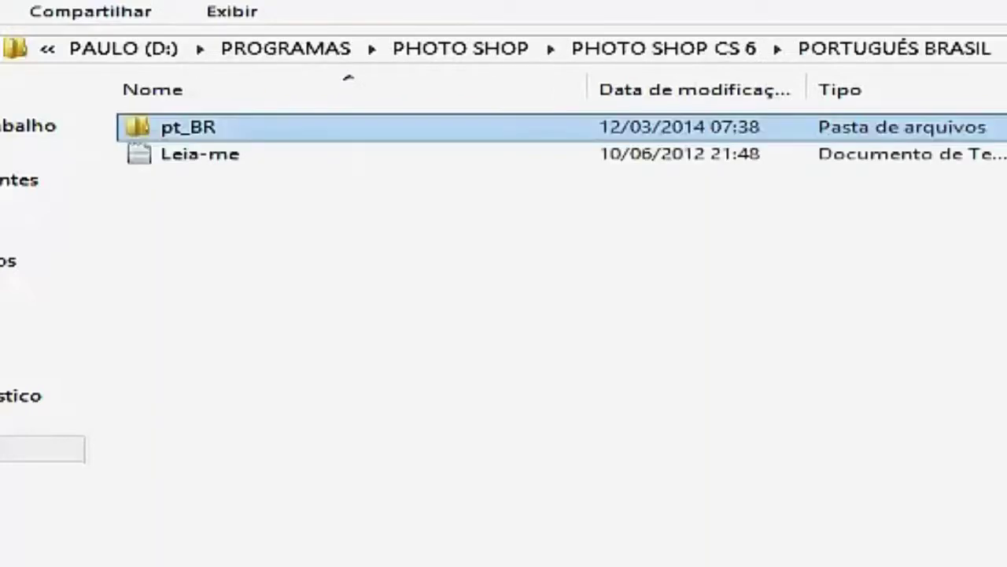
click(175, 558)
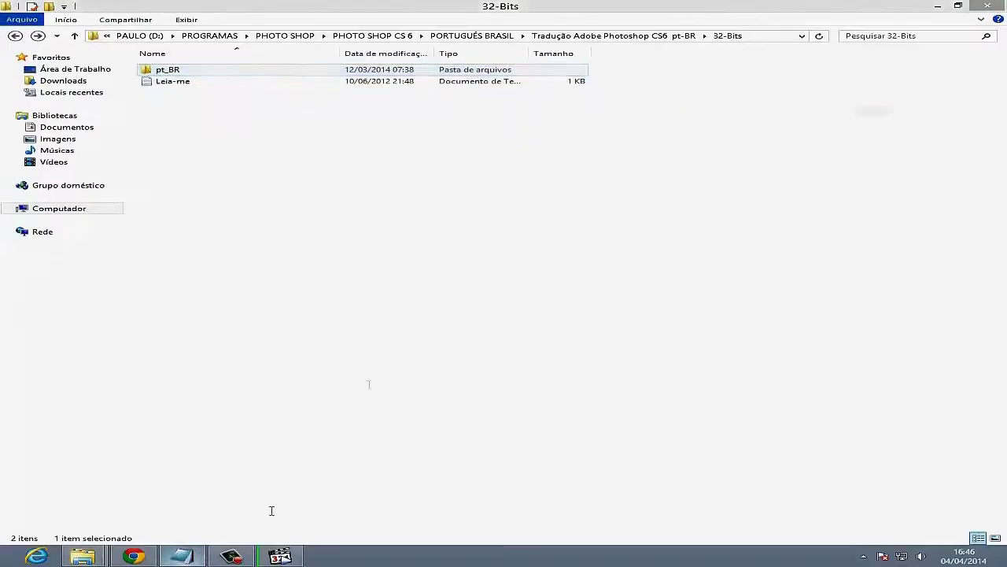
- Type the note about choosing copiar, then a second line 'colar onde irei colar, me acompanhe'
text(c)
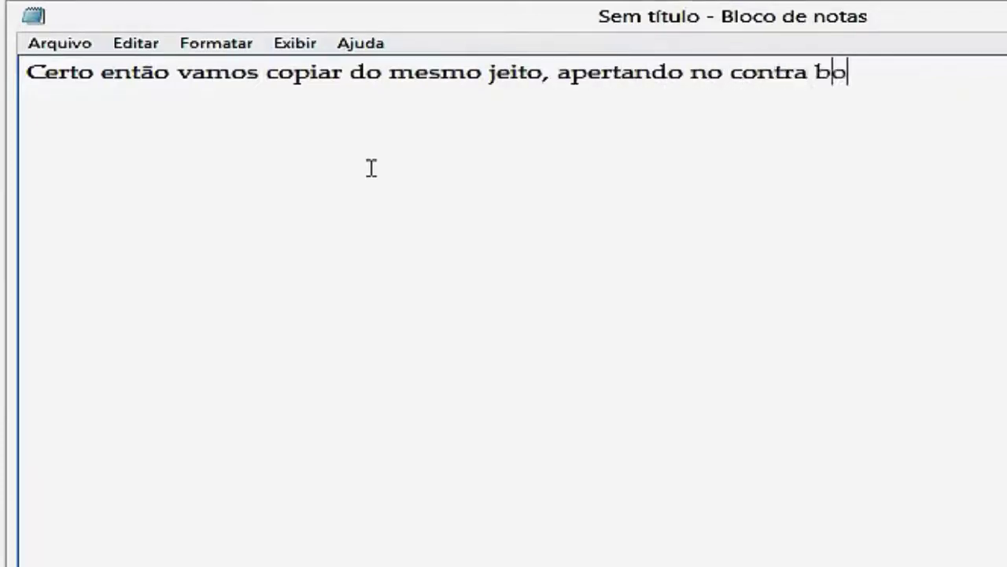
text(o botão direito)
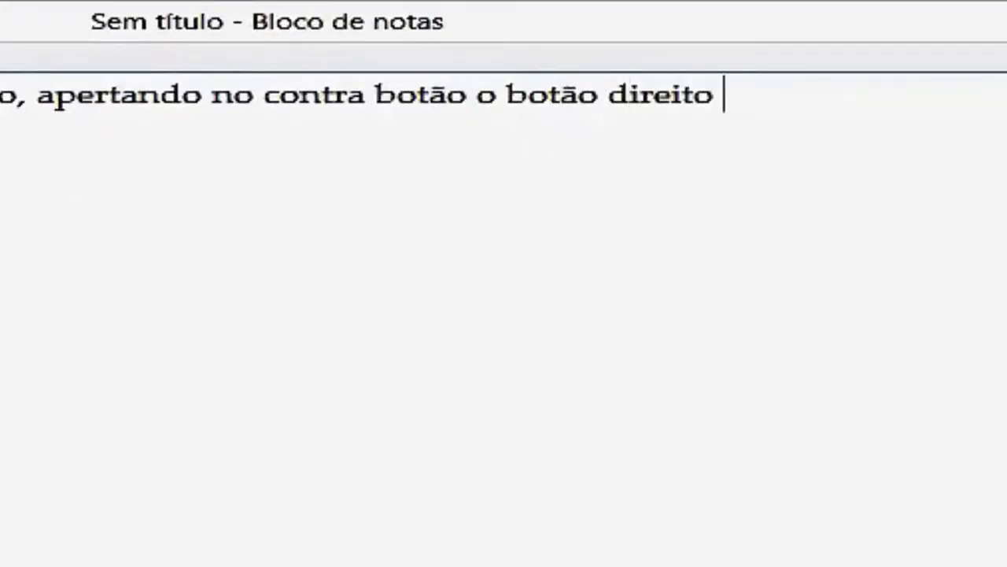
text( copiar)
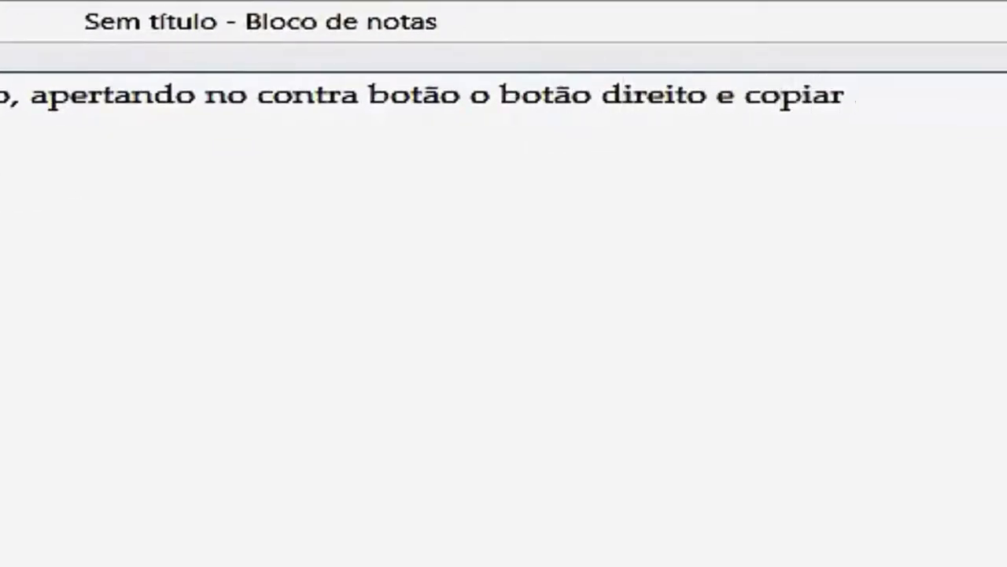
text( e depo)
text(is)
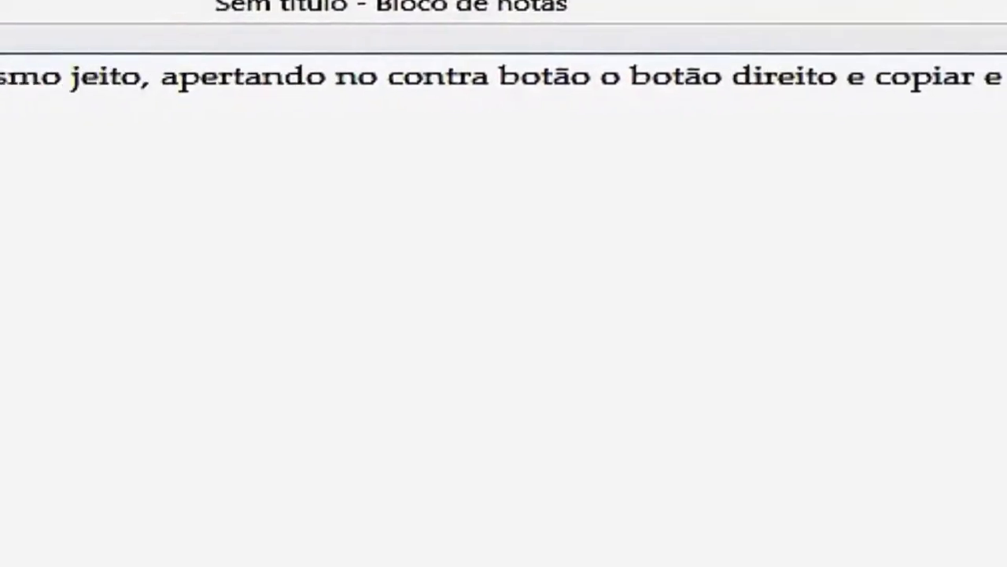
key(Return)
key(Return)
text(colar o)
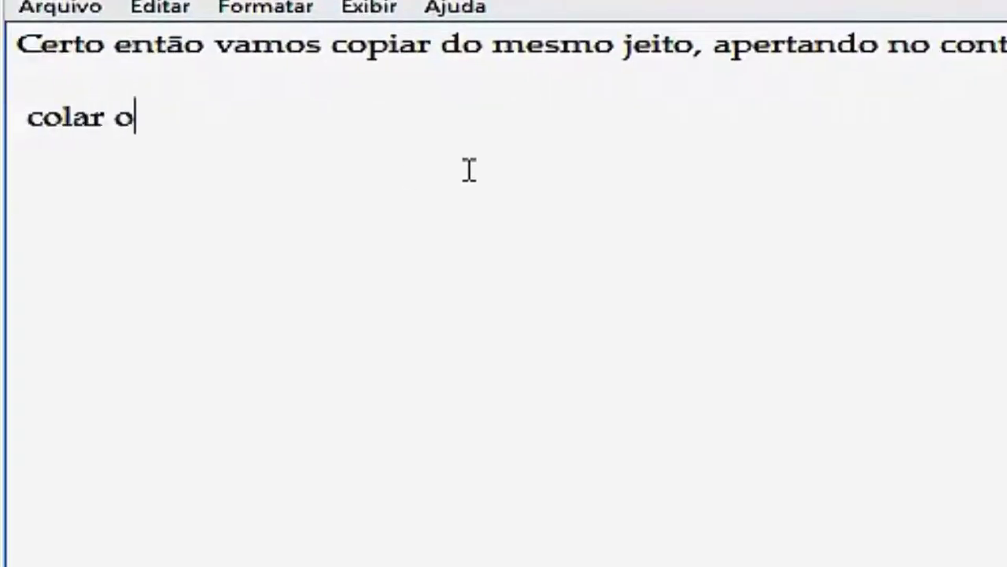
text(nde irei col)
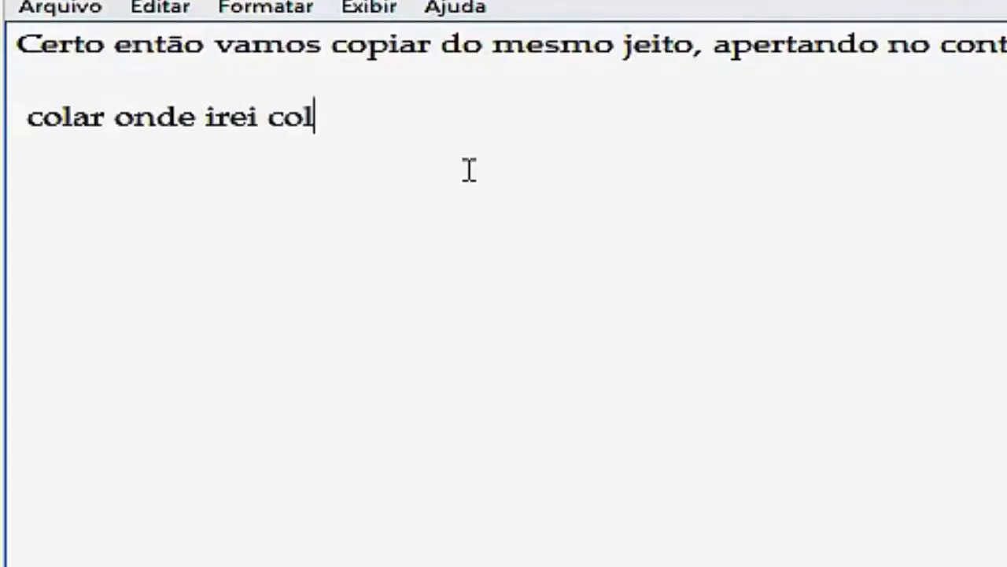
text(ar, me aco)
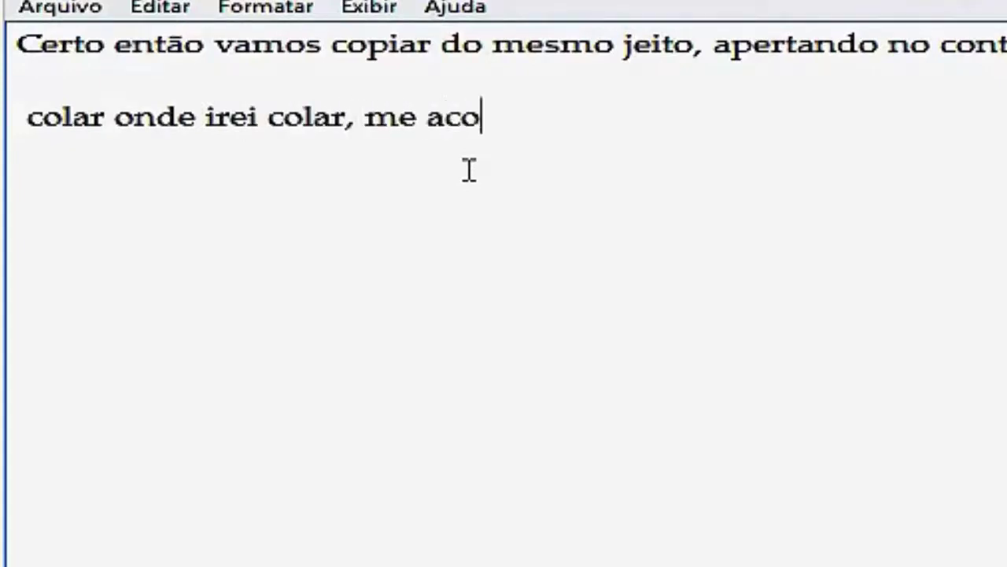
text(mpanhe)
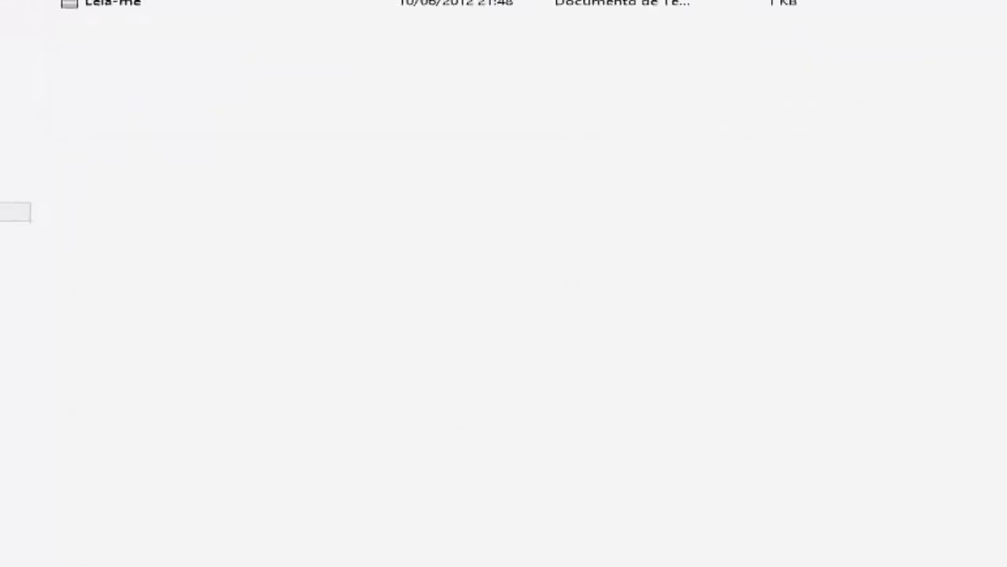
- Copy the pt_BR folder via its right-click menu
click(160, 71)
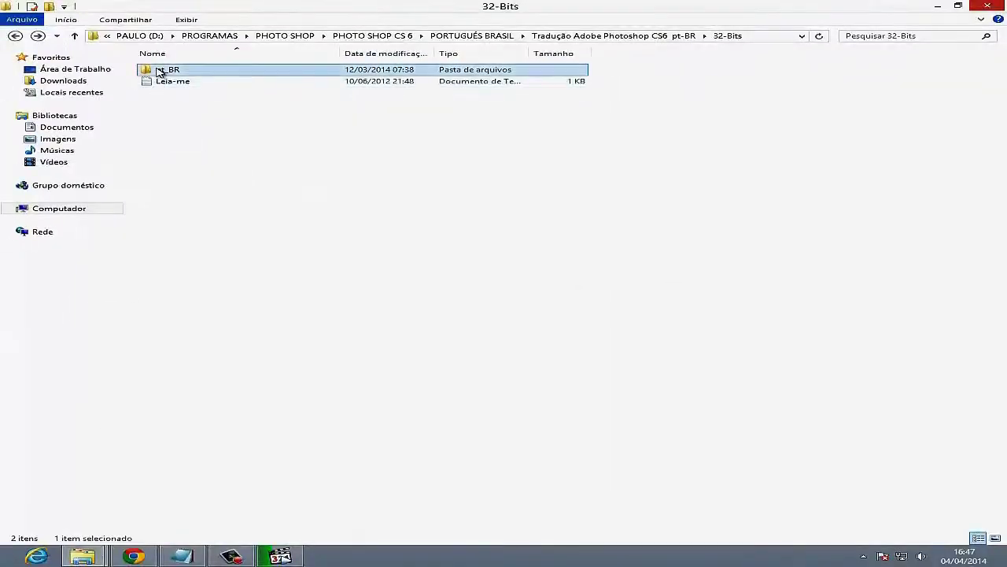
right_click(160, 71)
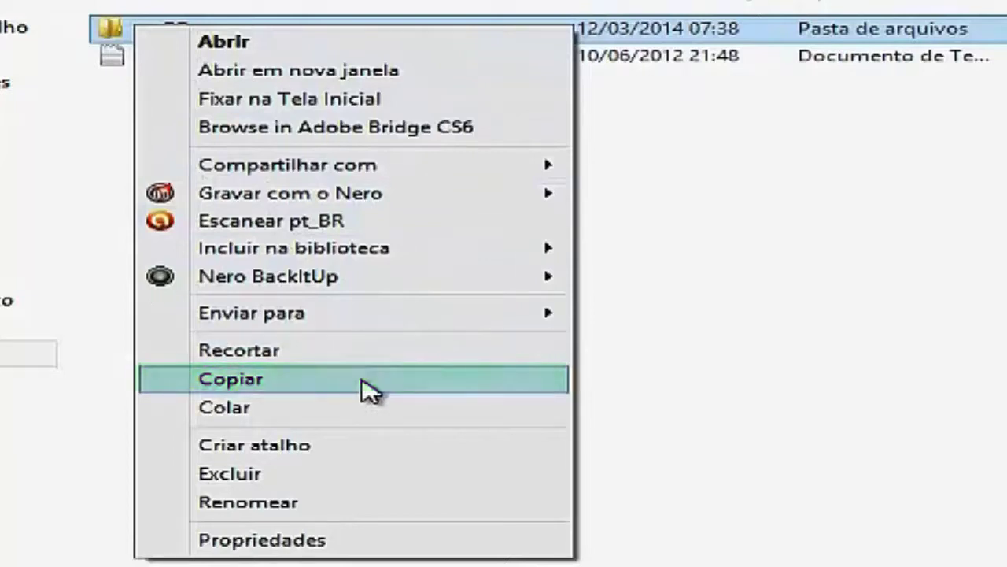
click(368, 391)
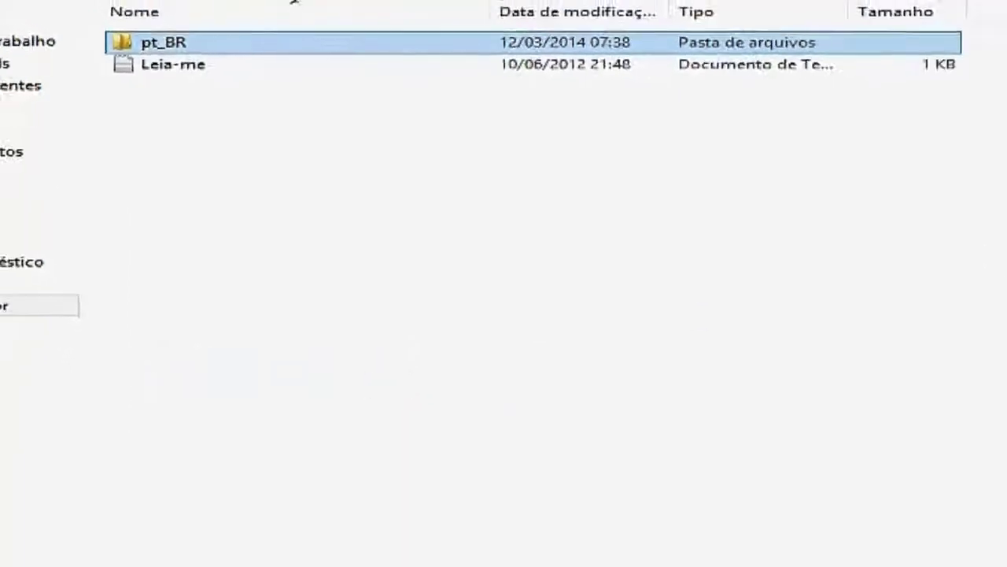
- Navigate to C:\Arquivos de Programas\Adobe\Adobe Photoshop CS6 through Computador
click(984, 4)
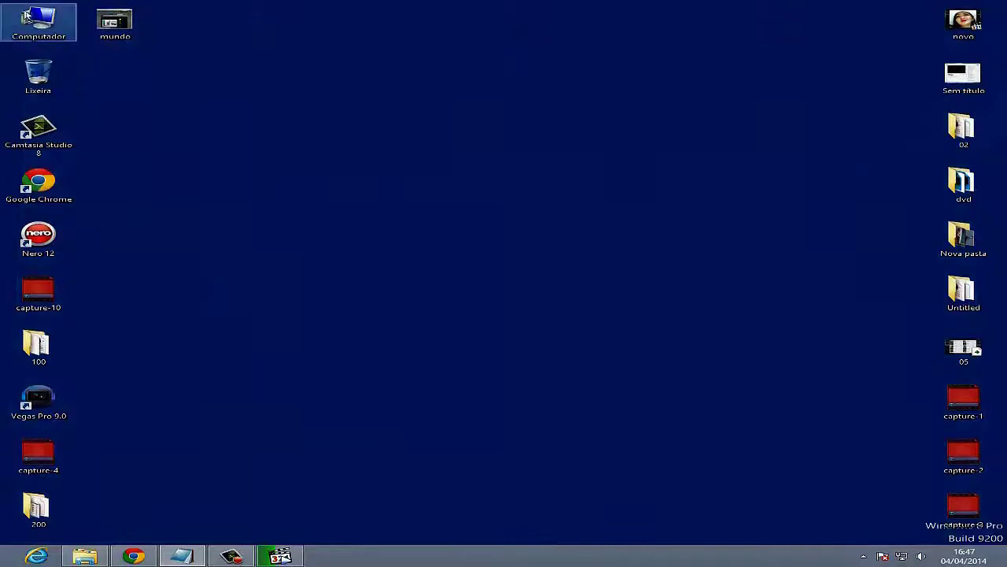
double_click(29, 17)
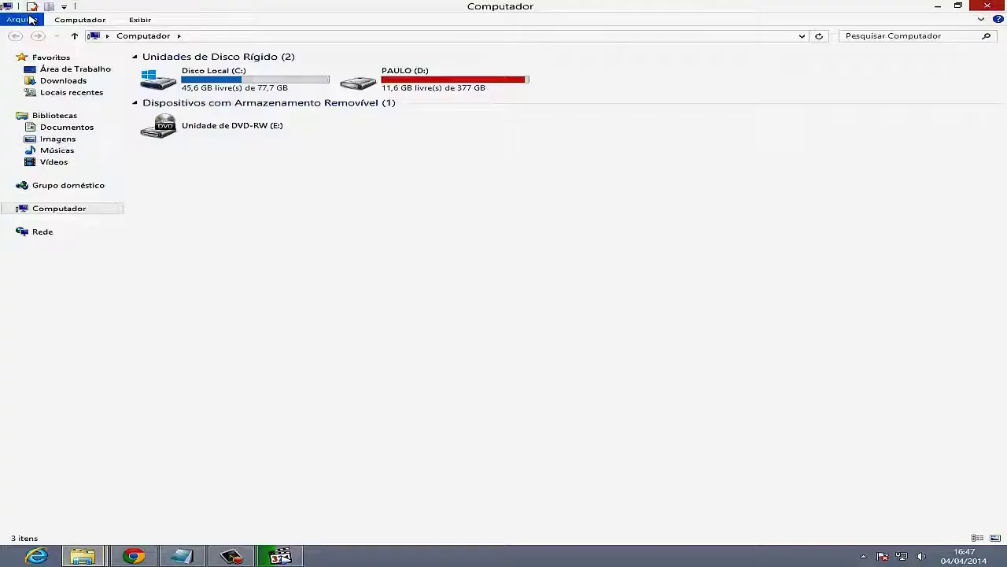
click(236, 86)
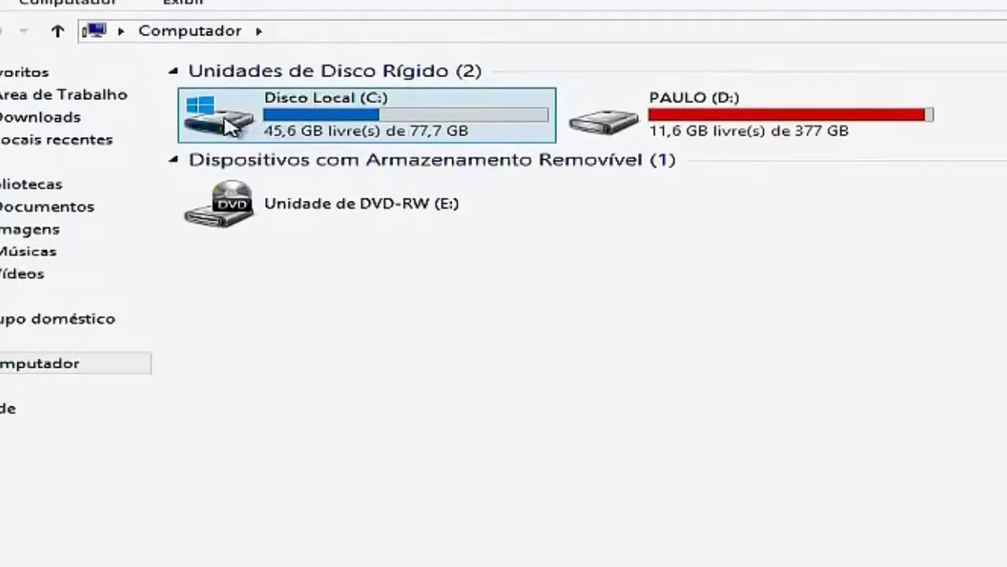
double_click(232, 125)
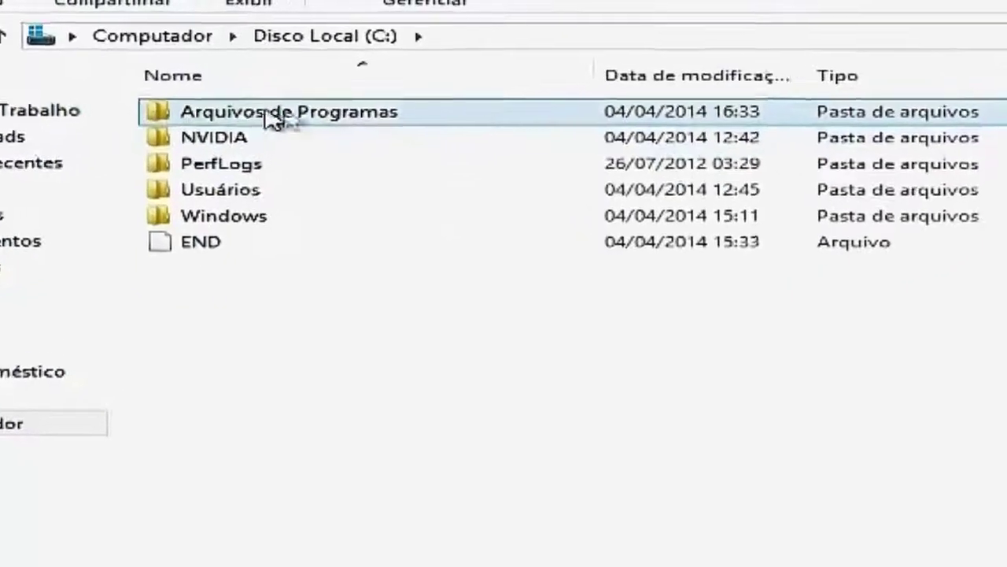
click(563, 122)
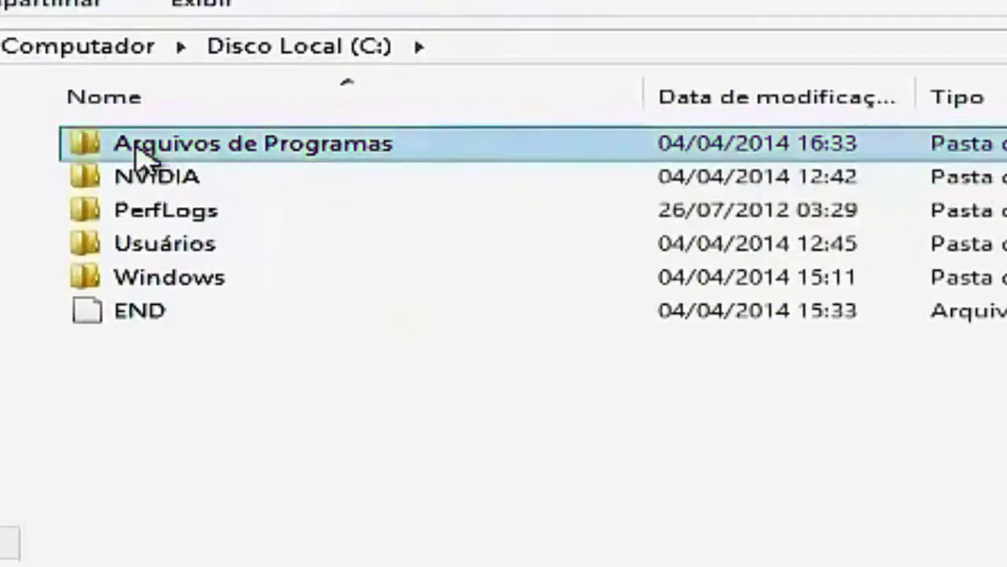
double_click(142, 156)
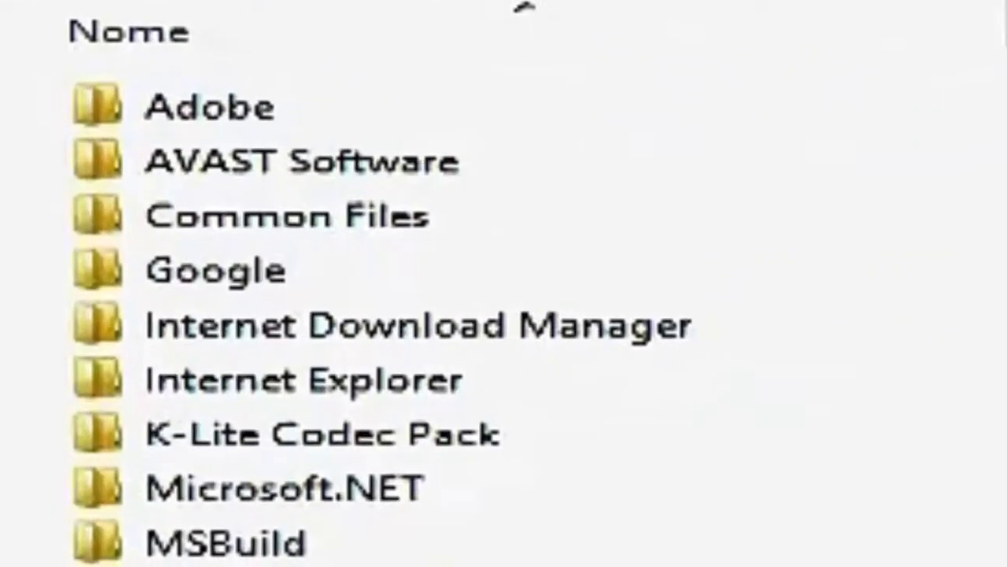
double_click(114, 96)
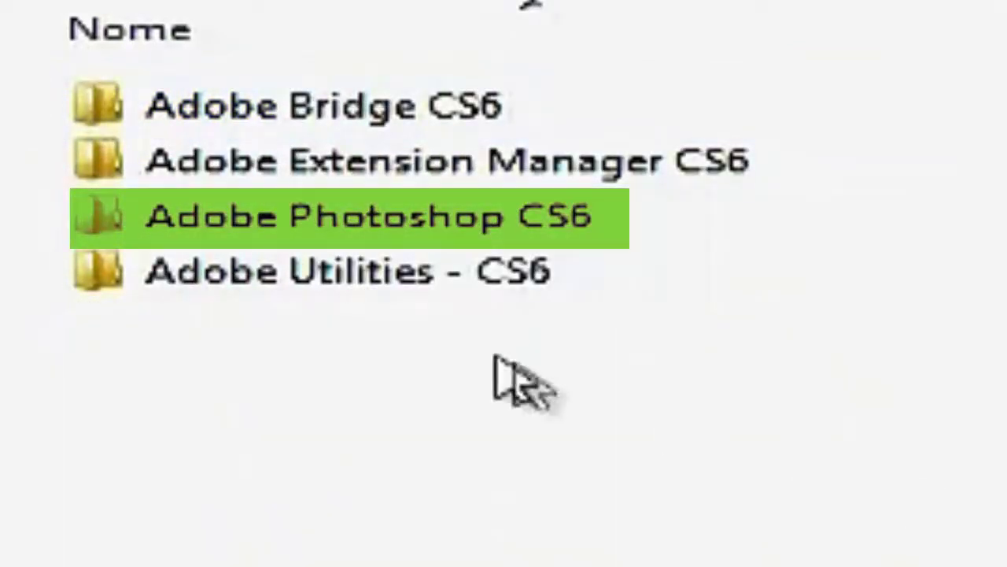
click(114, 228)
double_click(114, 228)
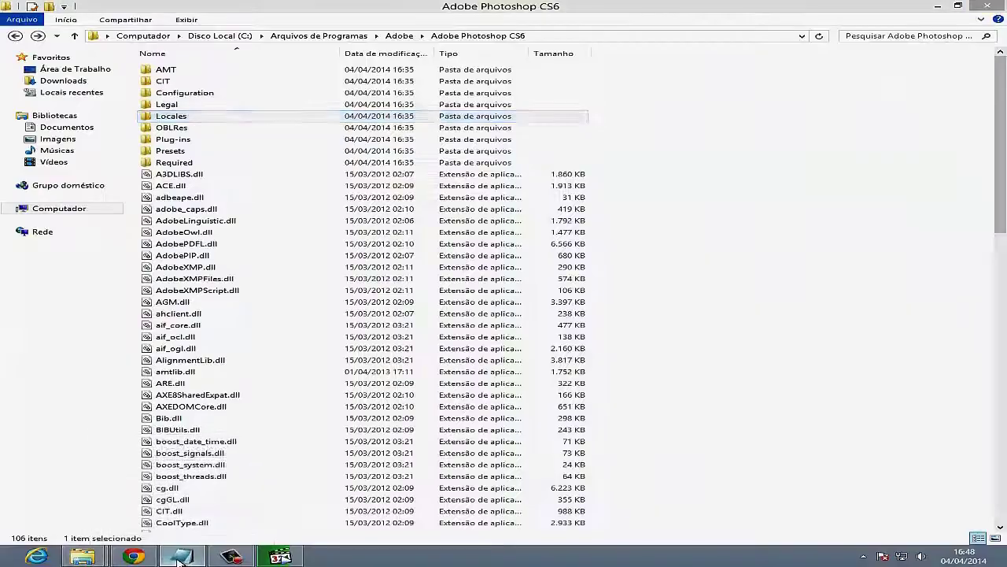
click(181, 557)
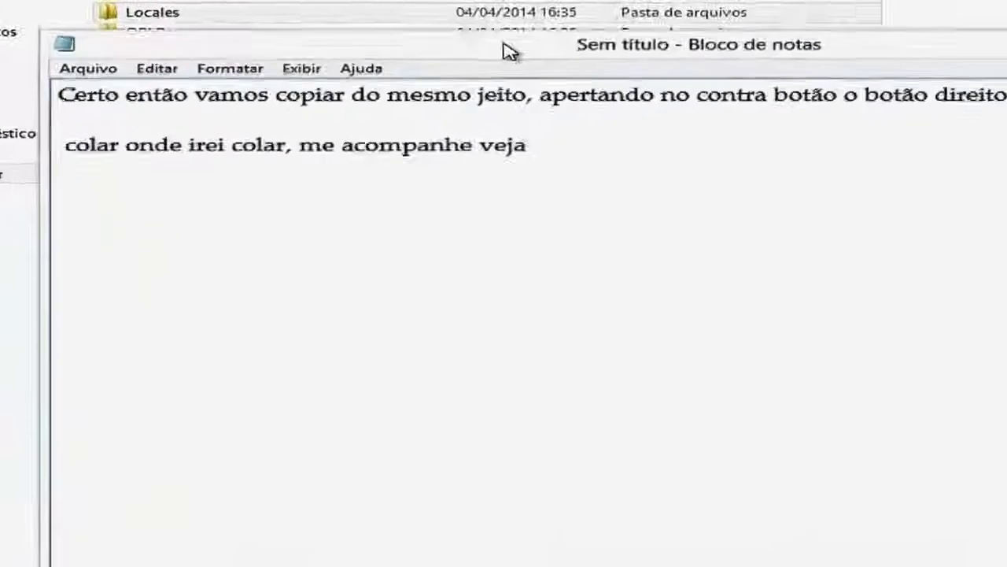
- Change the note to 'Cole ele em locales ( veja )' and open the Locales folder
key(ctrl+a)
text(C)
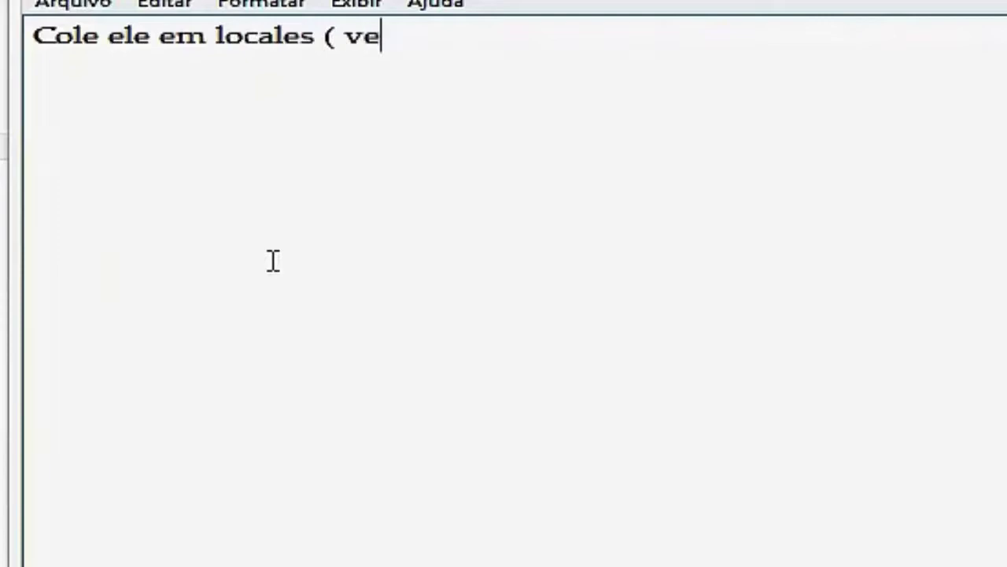
text(ole ele em locales ( veja ))
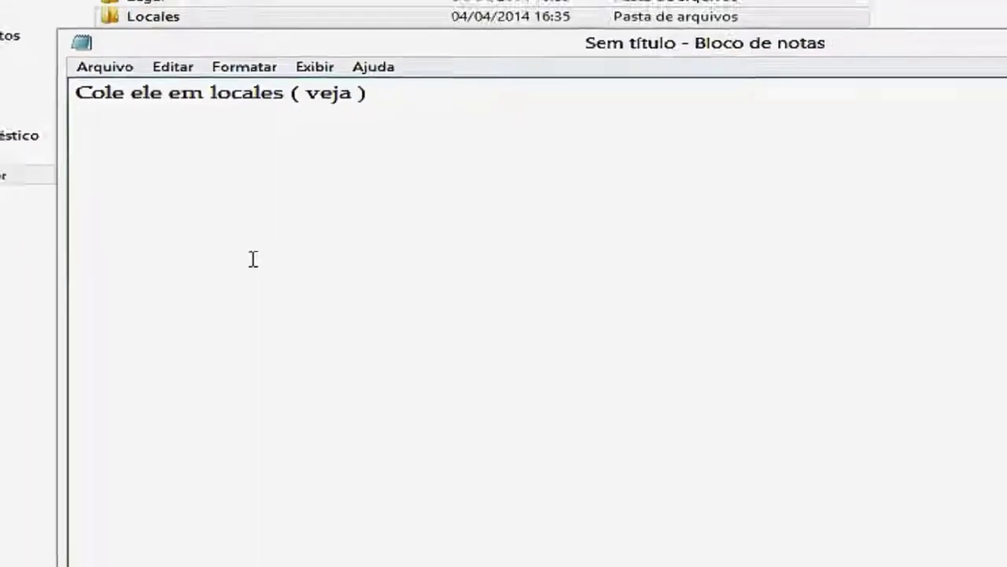
click(798, 130)
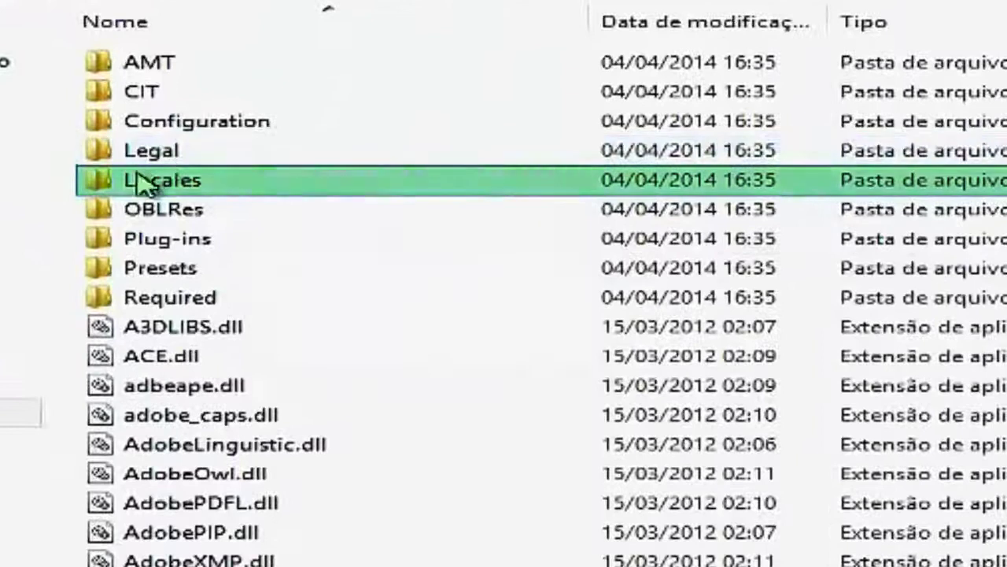
double_click(140, 183)
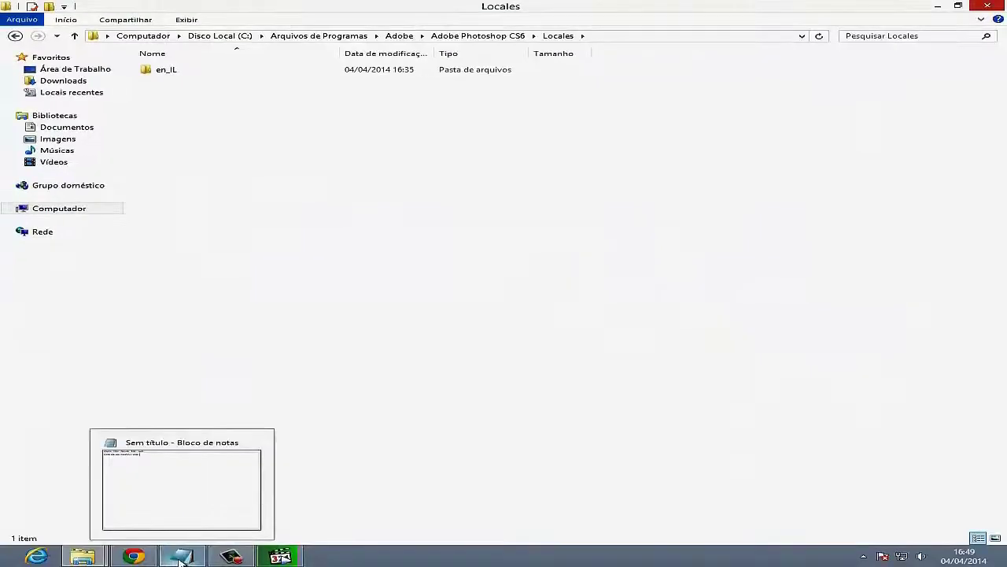
- Replace the note with 'Pegue esta pasta que já estar lá…', saying to move it and restore if errors occur
click(181, 557)
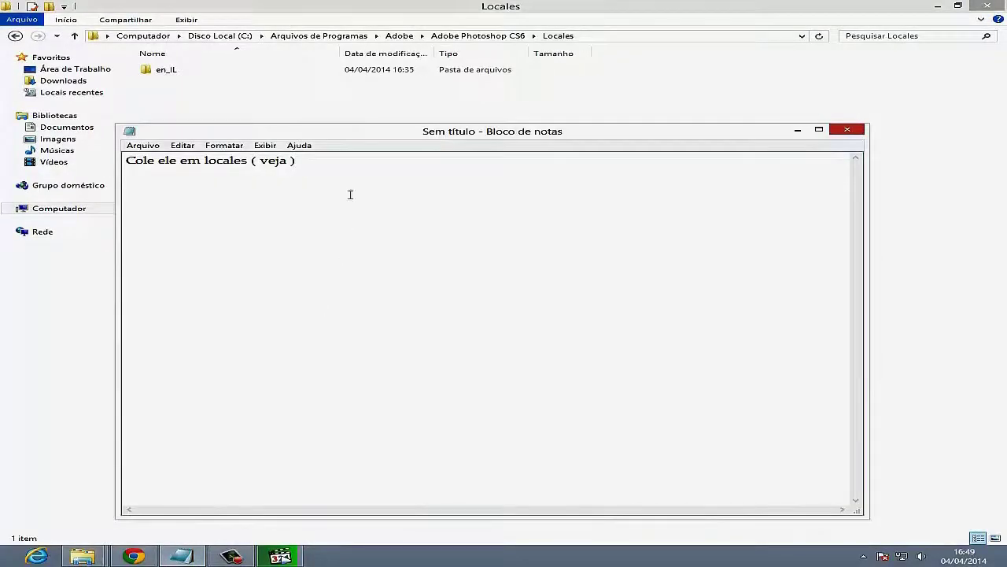
key(ctrl+a)
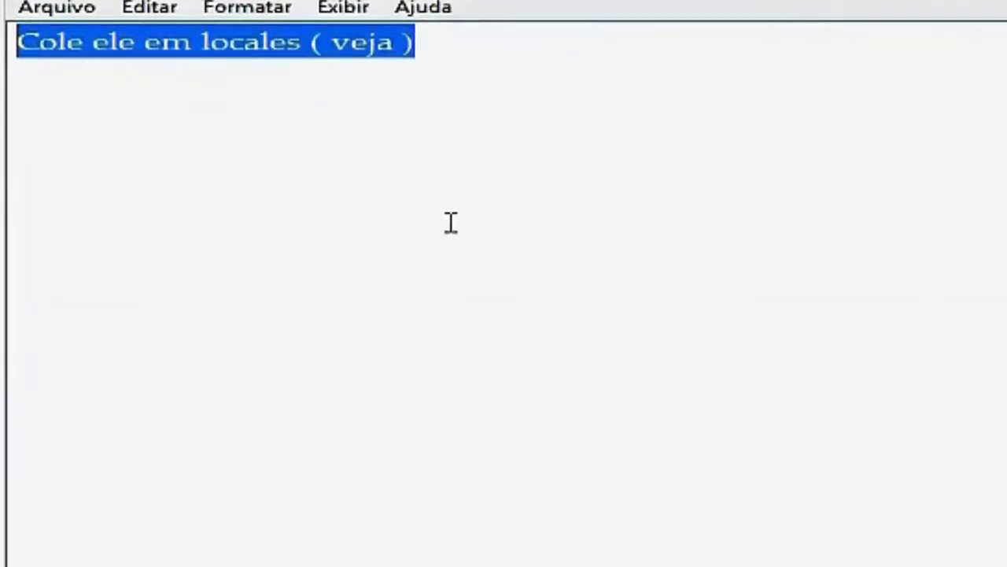
text(Pegue esta pas)
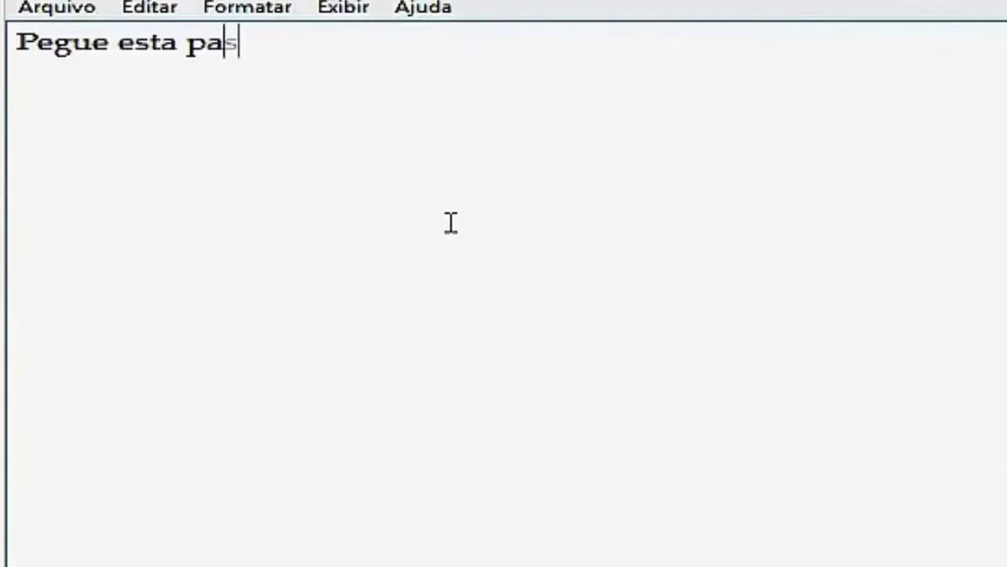
text(ta que já estar l)
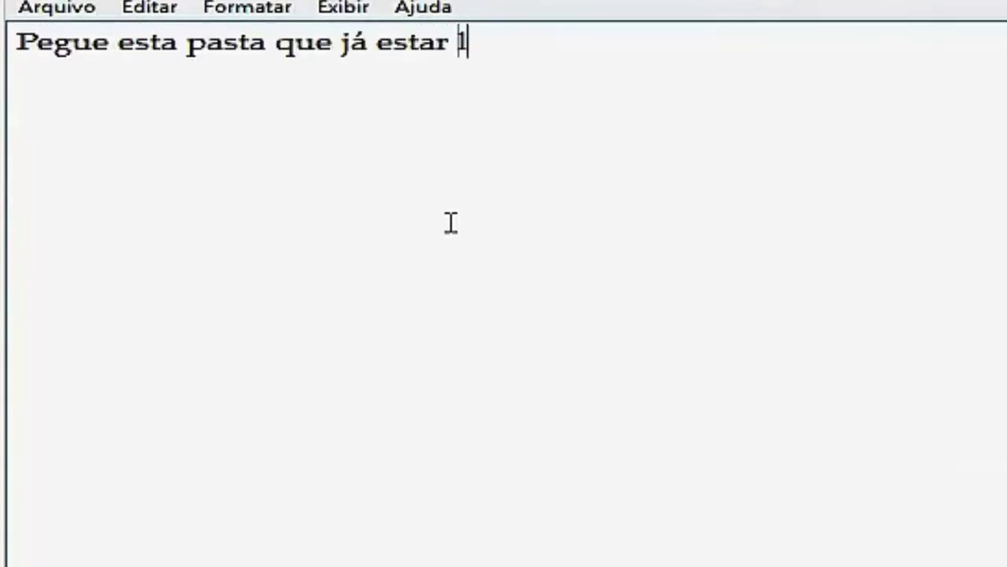
text(á e exc)
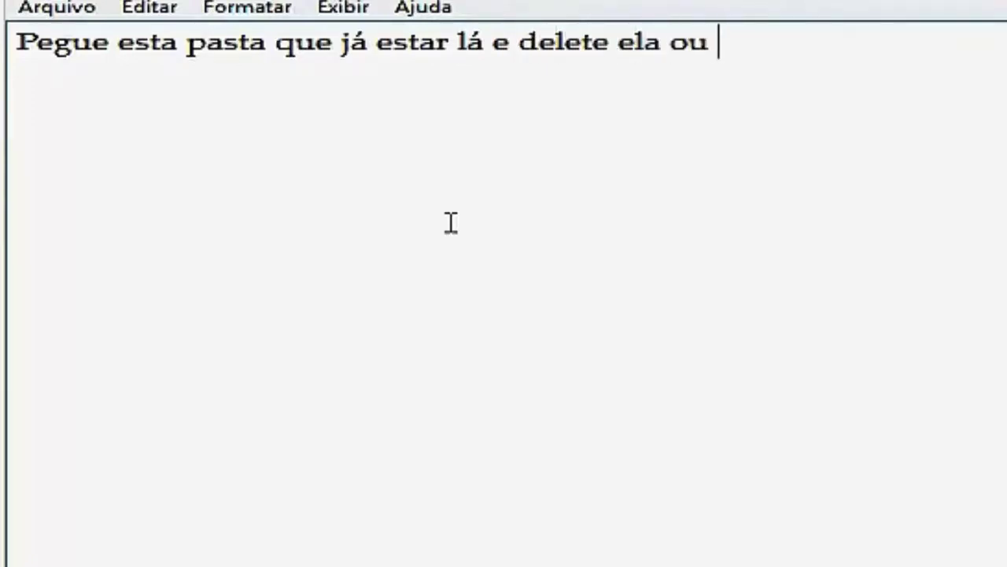
text(a ela para outro)
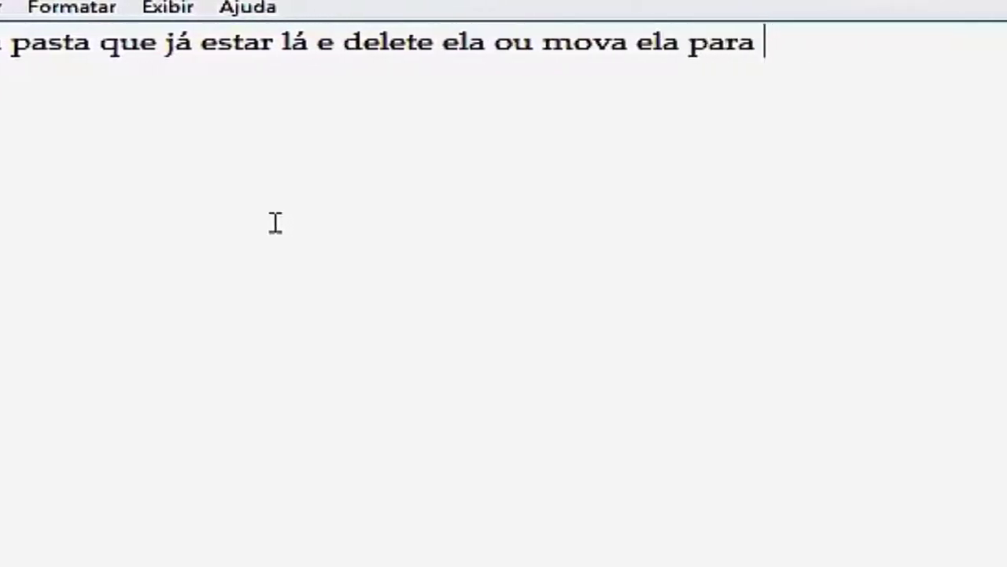
text( ambiente ca)
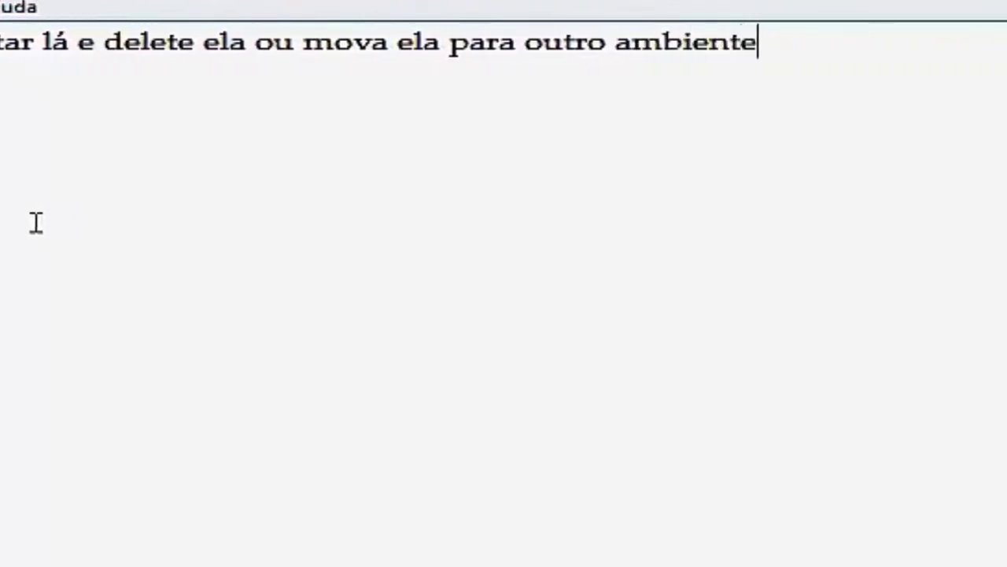
text(so de)
key(BackSpace)
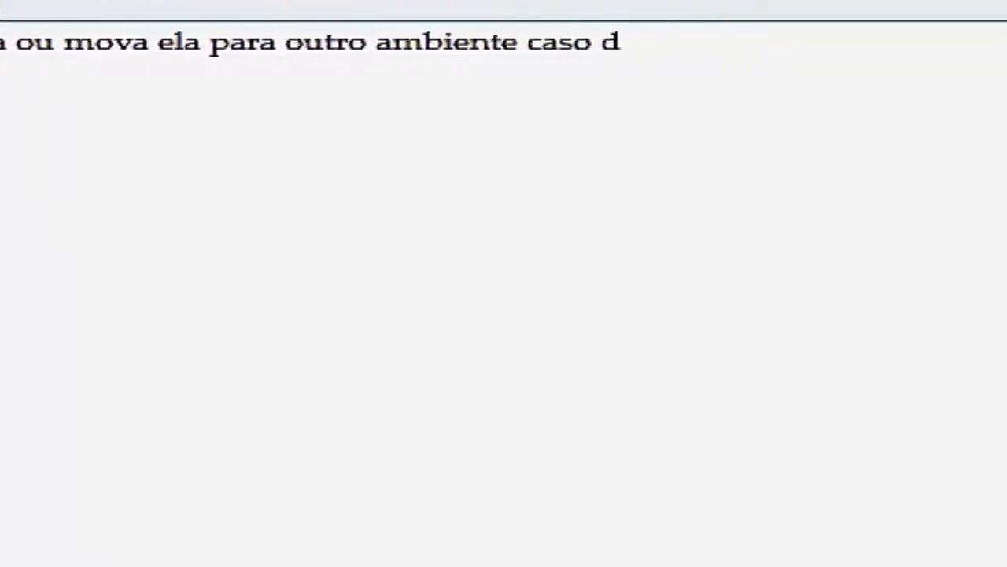
text(é errado vol)
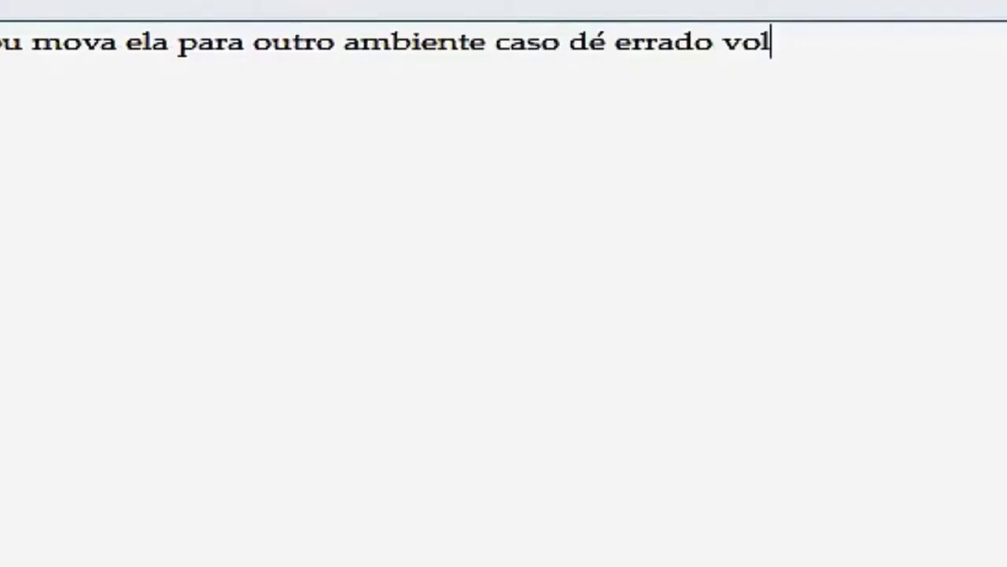
text(te ela para)
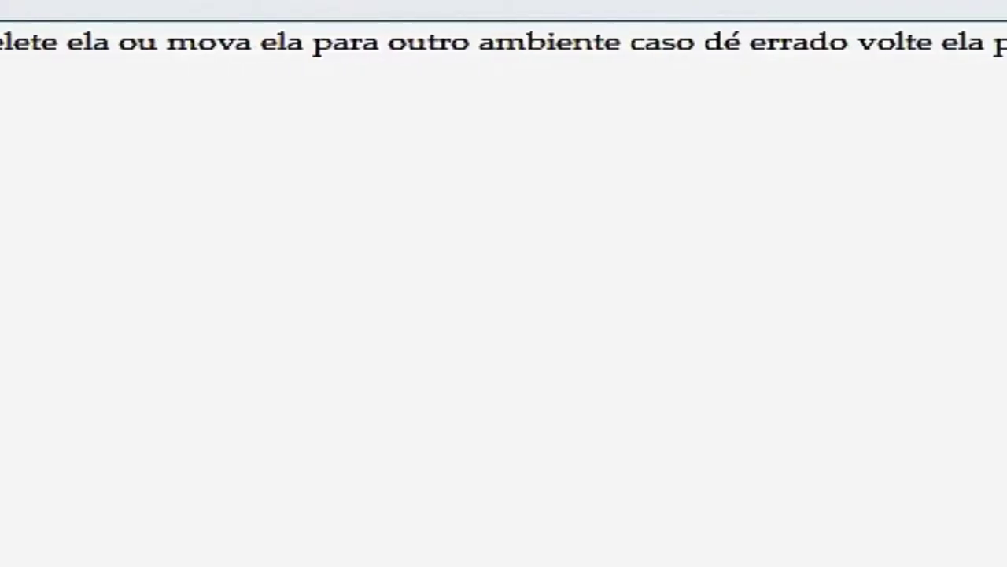
text(o lugar onde e)
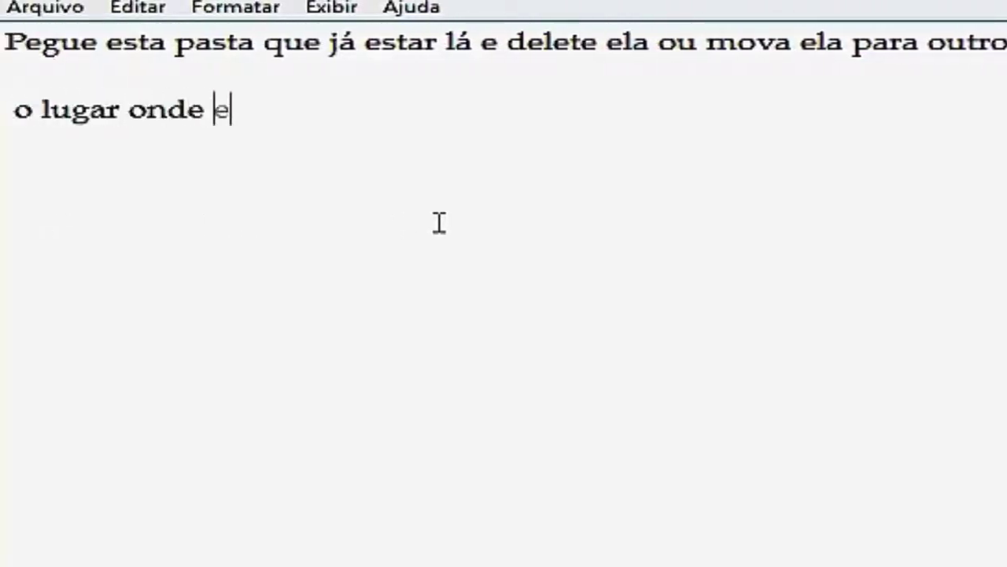
text(la estava, mais vai dá certo si)
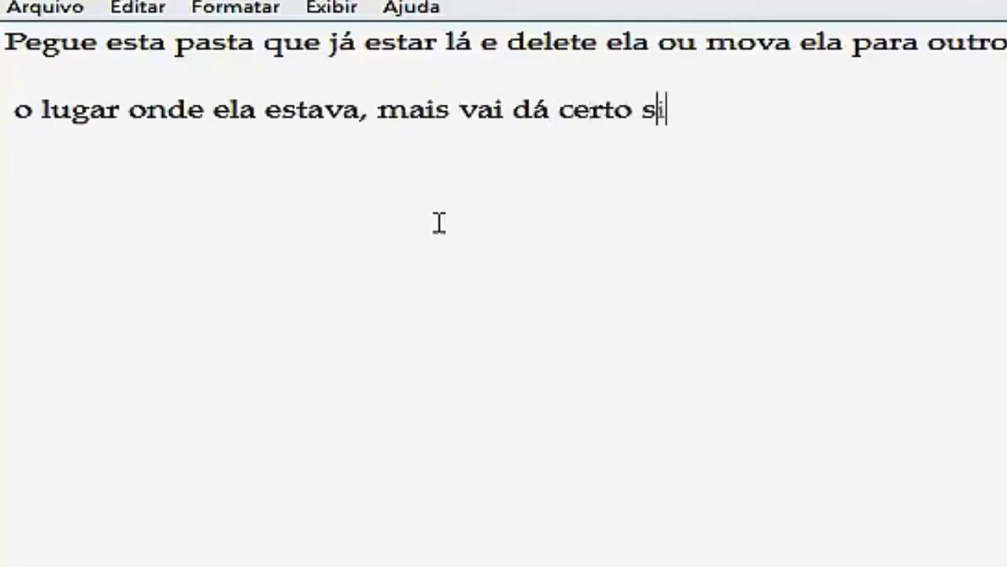
text(m veja)
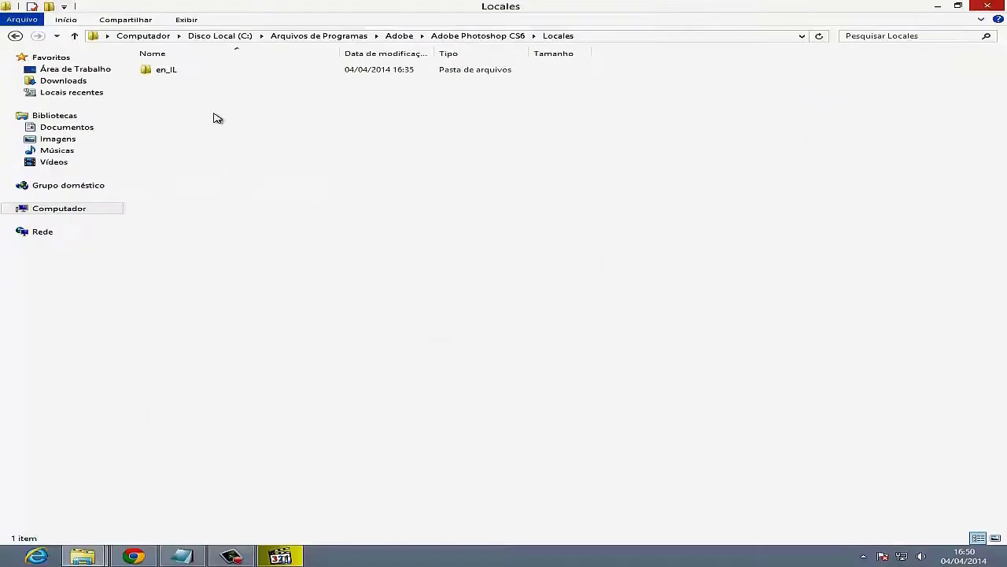
- Delete the en_IL folder from Locales using Excluir in its right-click menu
right_click(217, 118)
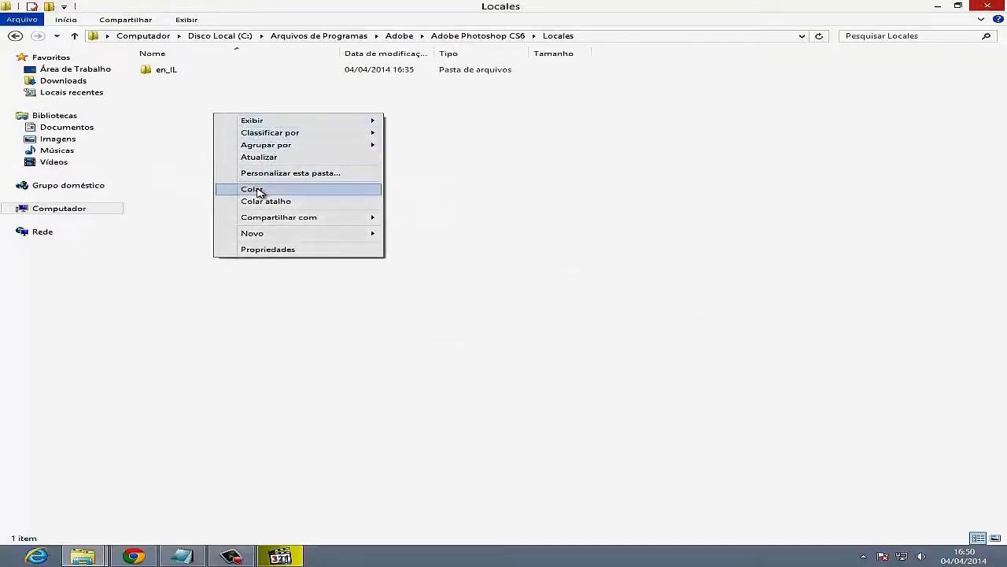
click(343, 101)
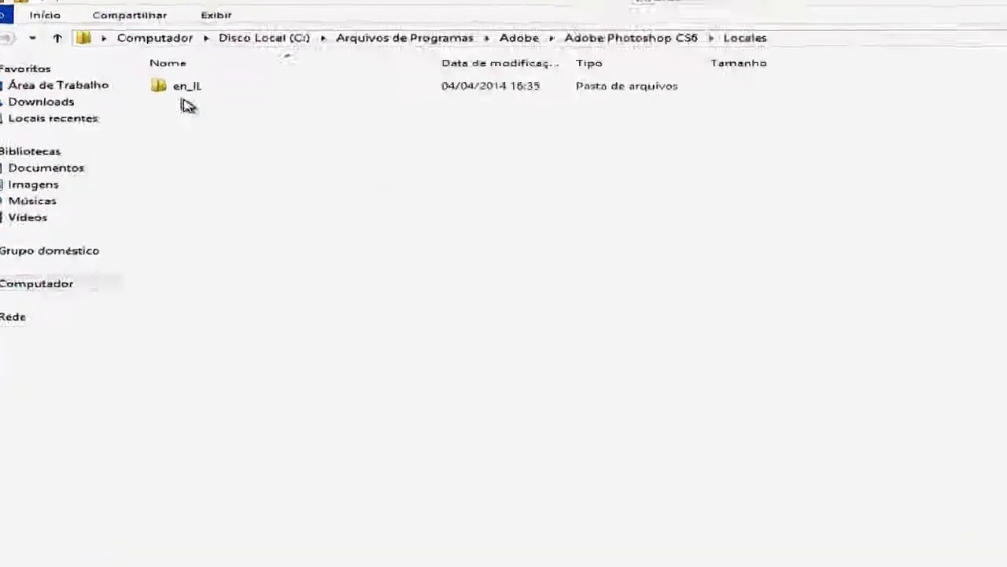
click(154, 74)
right_click(211, 129)
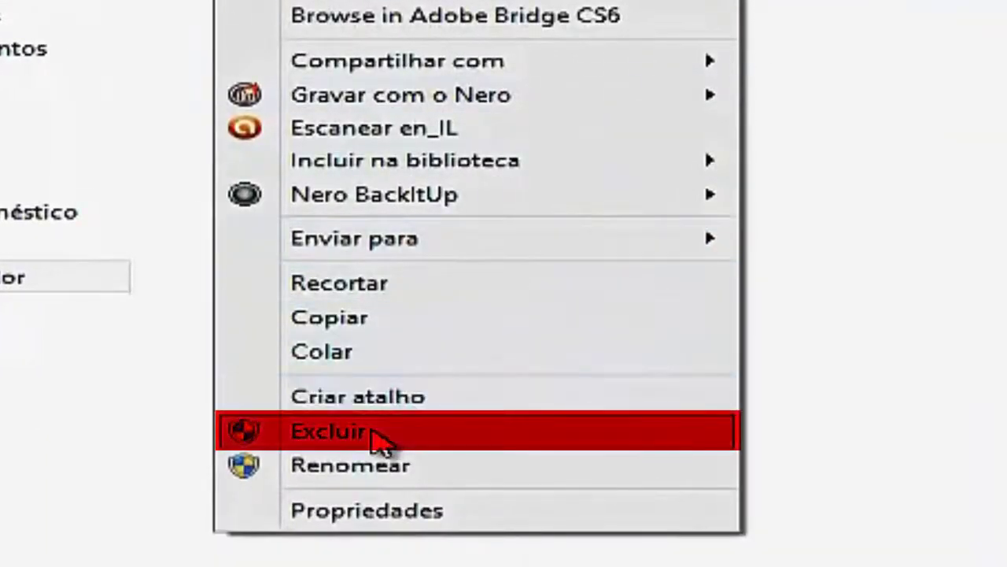
click(380, 441)
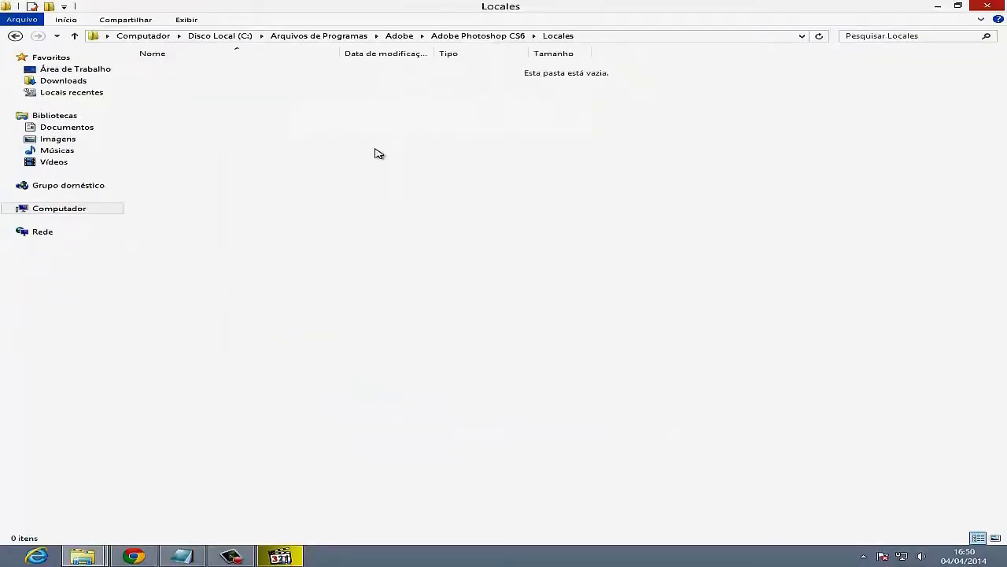
click(182, 557)
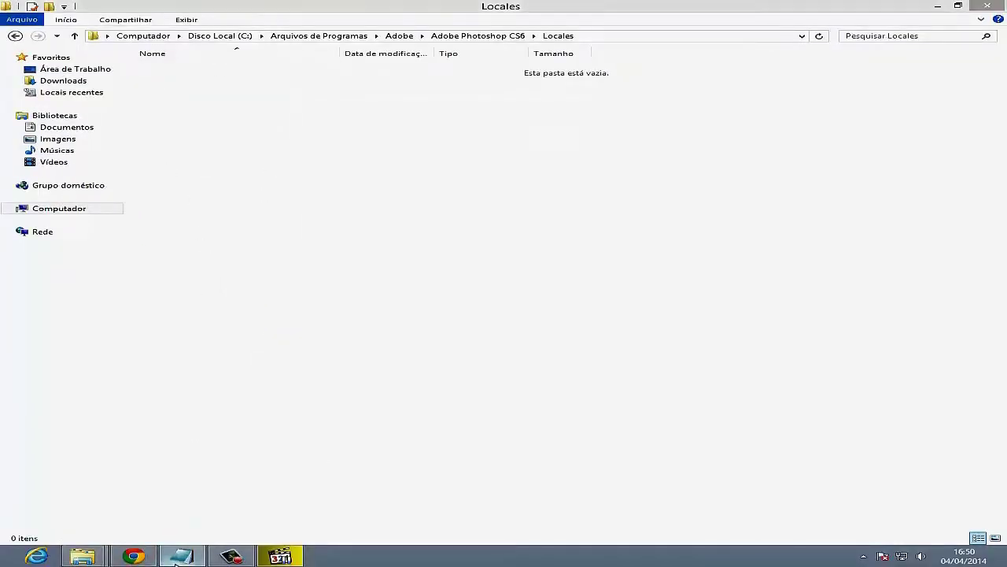
- Clear the note and type 'Agora cole o indioma portugués o qual vc copio'
drag(454, 190, 133, 155)
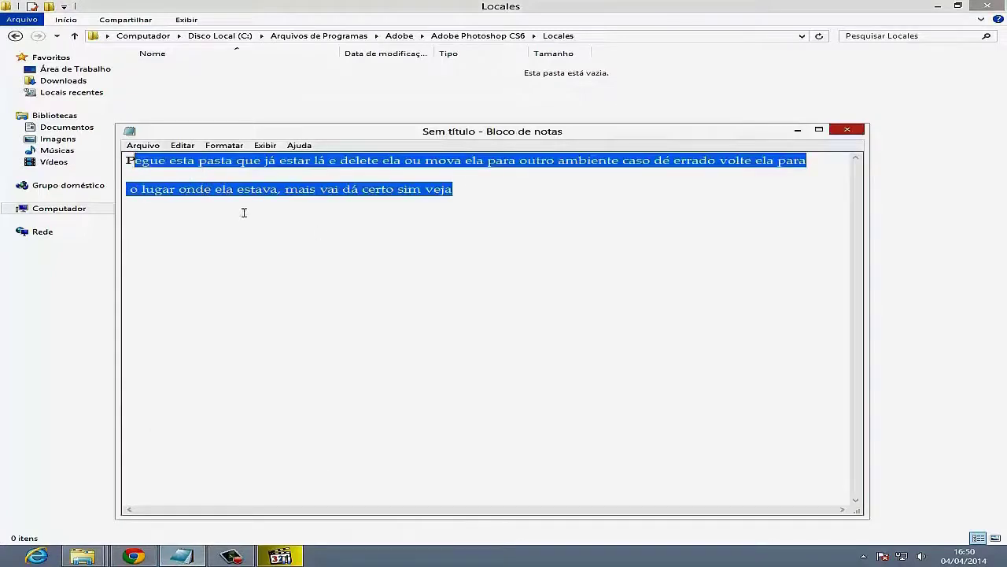
key(Delete)
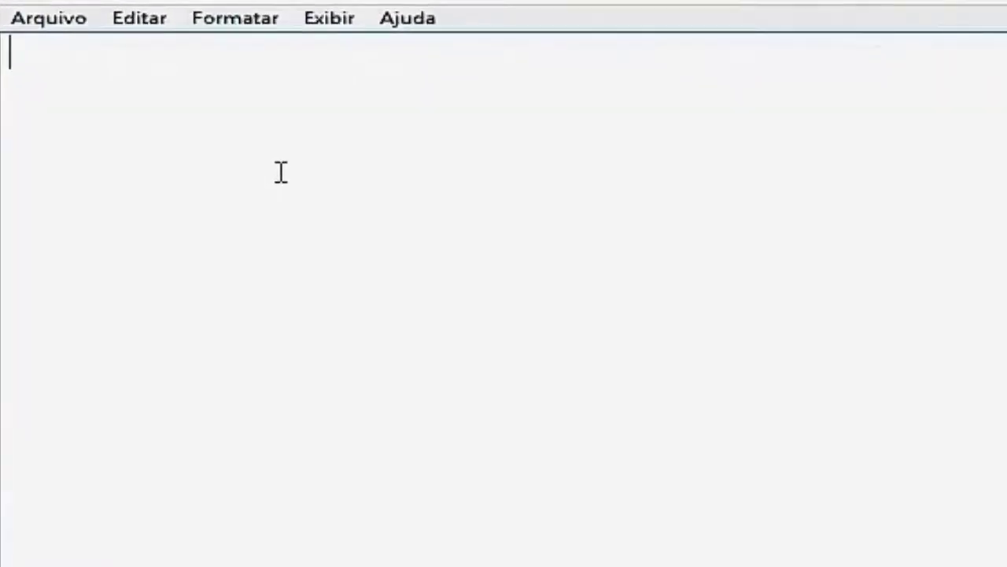
text(Agora cole o ind)
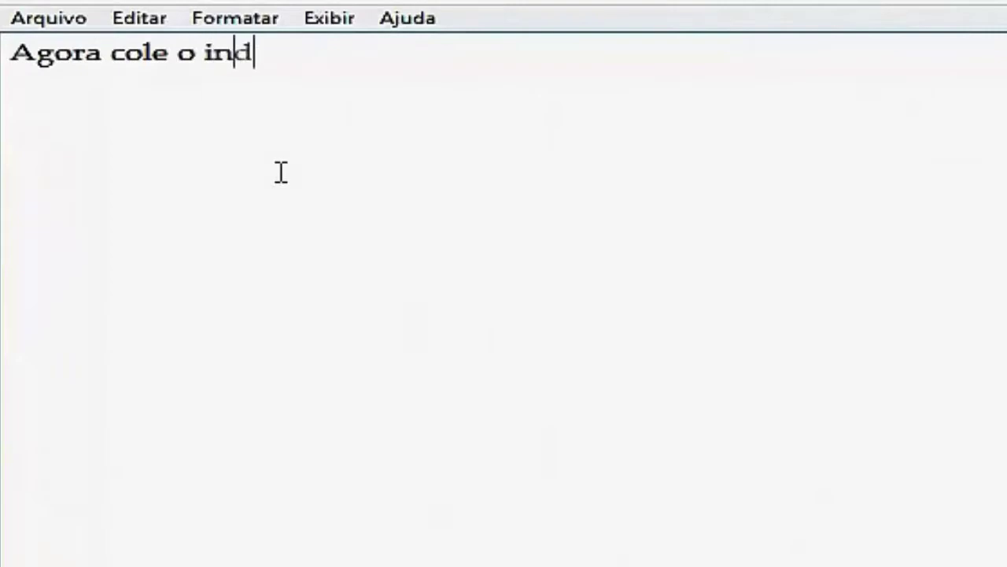
text(ioma portugué)
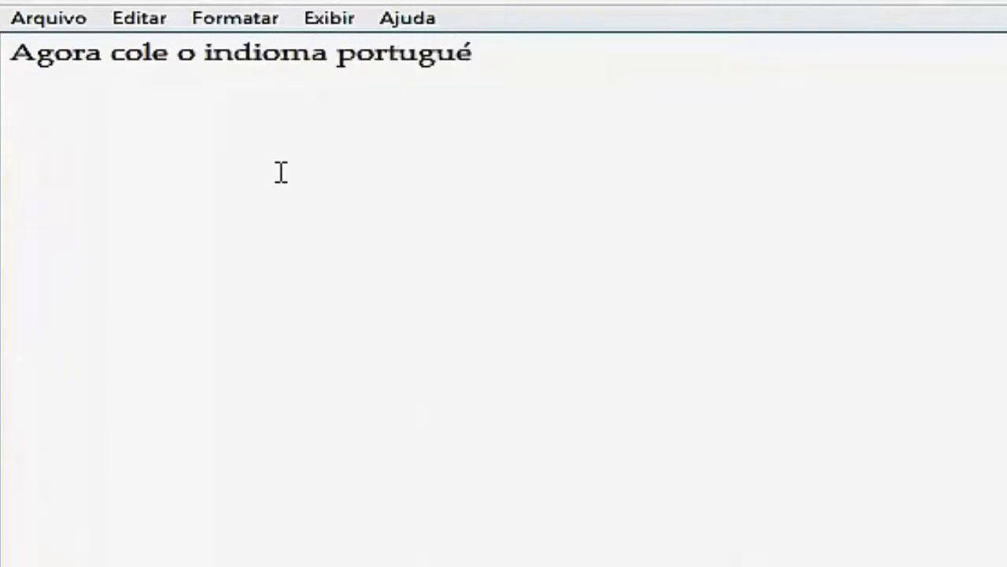
text(s o qual vc copiou veja)
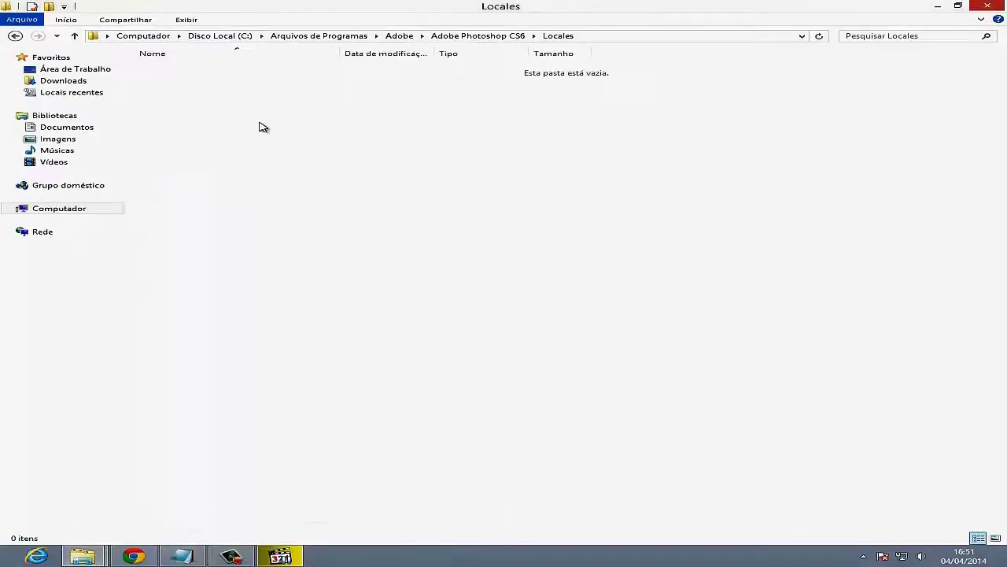
- Paste the pt_BR folder into Locales with Colar, approving the administrator prompt with Continuar
right_click(259, 123)
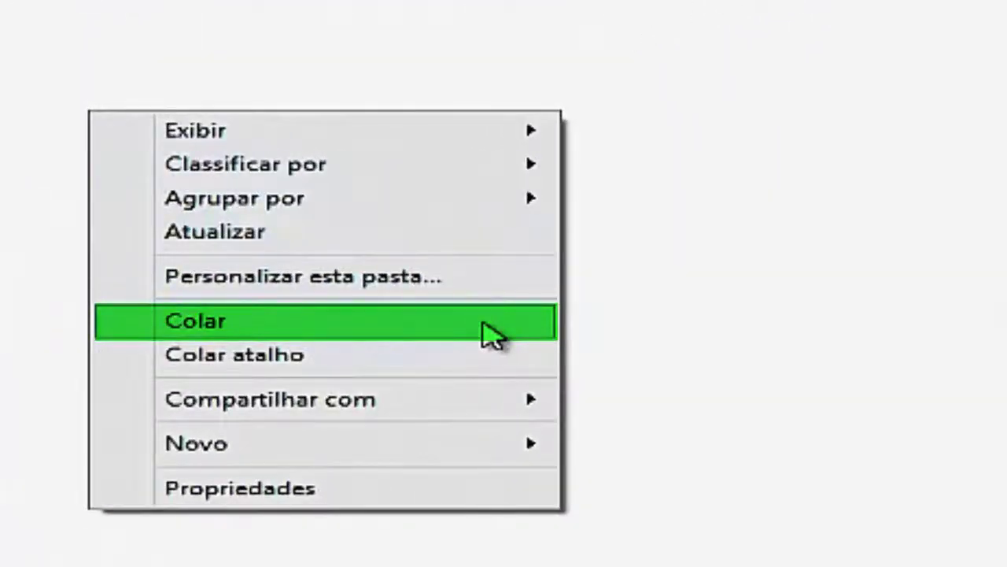
click(482, 323)
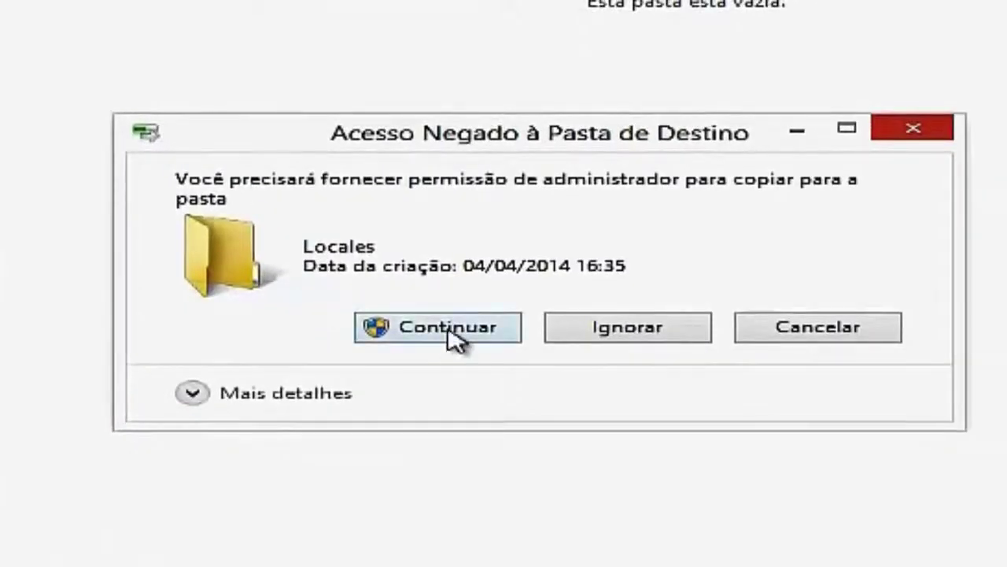
click(450, 327)
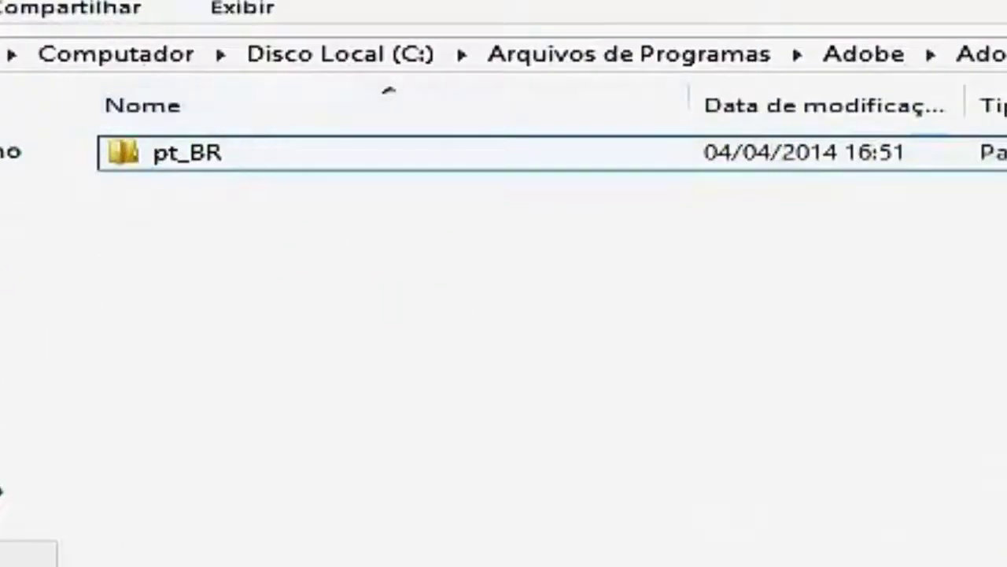
- Show the desktop and refresh it several times with Atualizar
key(super+d)
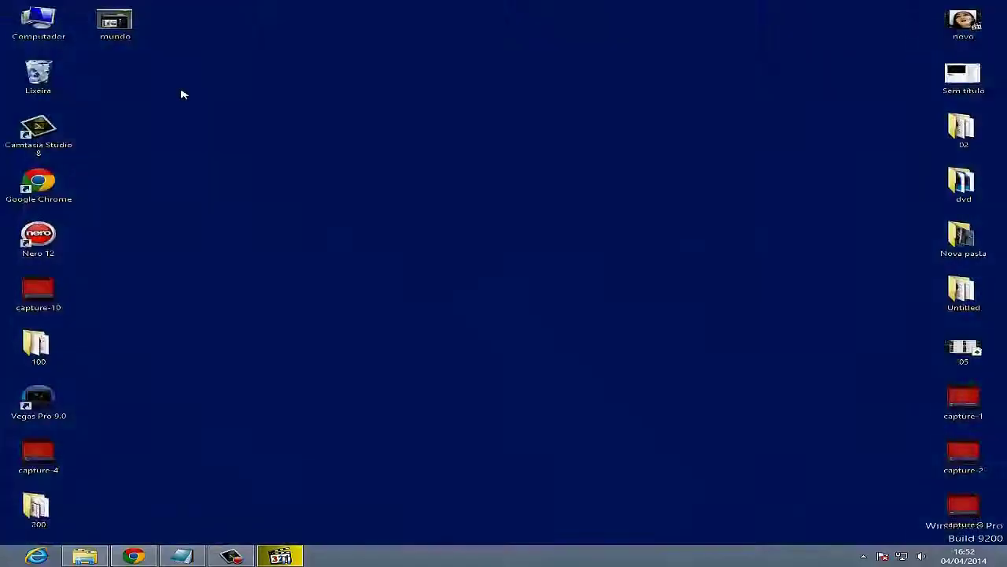
right_click(244, 132)
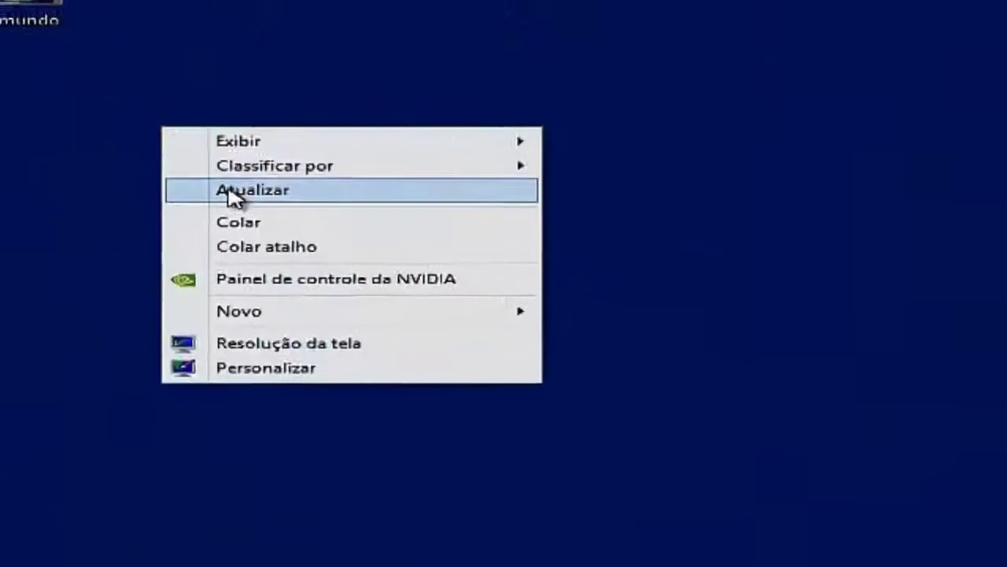
click(234, 198)
right_click(229, 202)
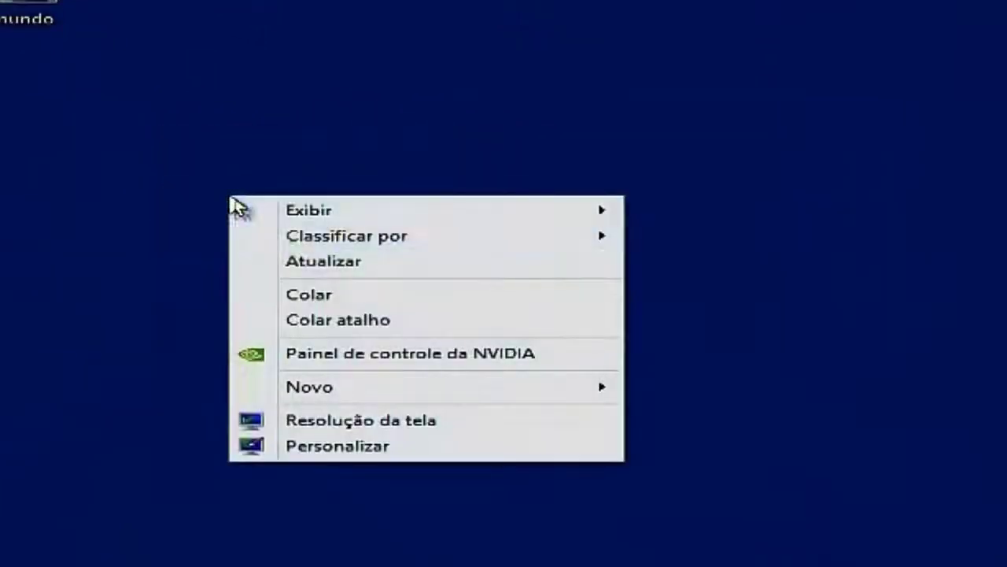
click(310, 266)
right_click(307, 259)
click(397, 324)
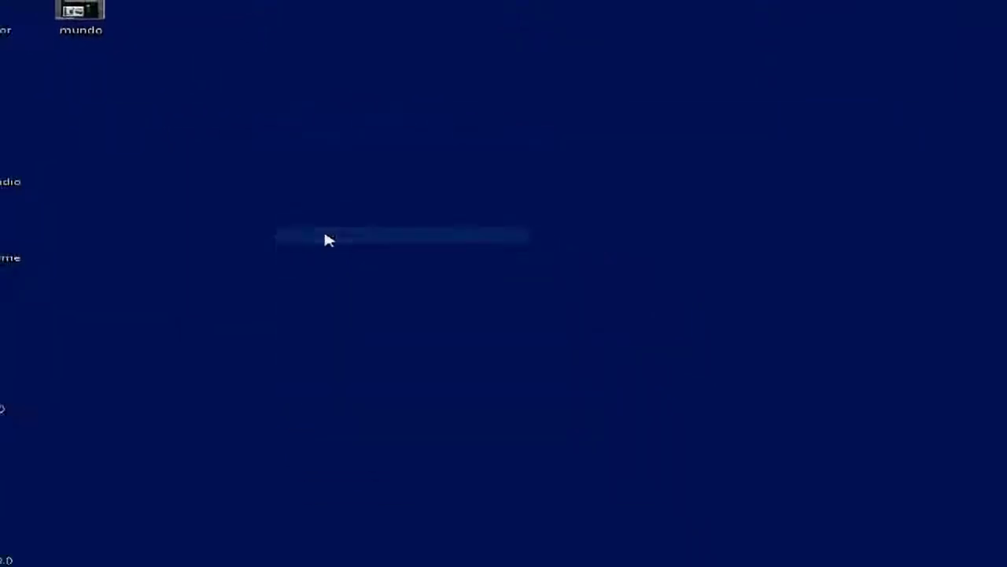
- Launch Adobe Photoshop CS6 from its Windows 8 Start screen tile
click(24, 552)
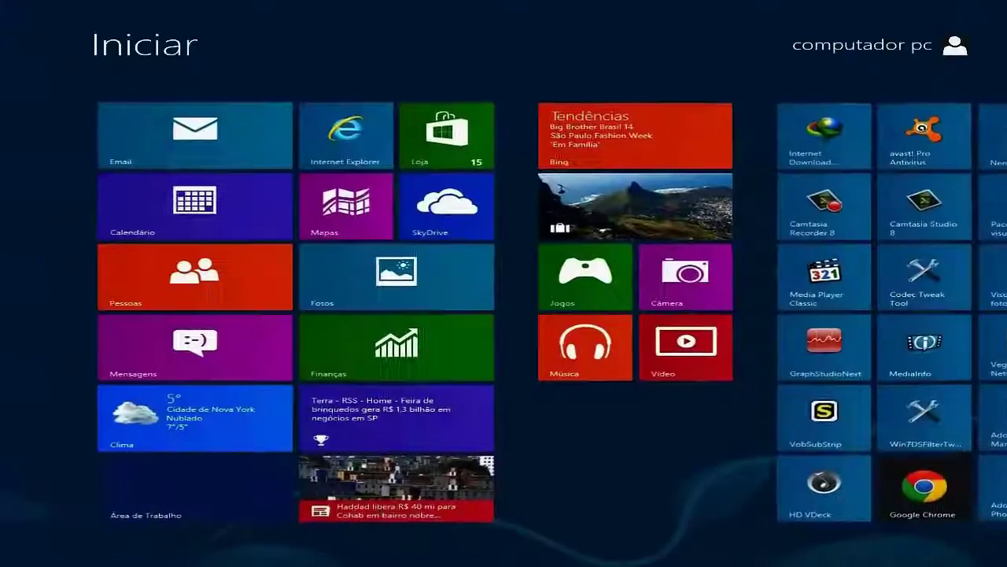
scroll(673, 356, down, 3)
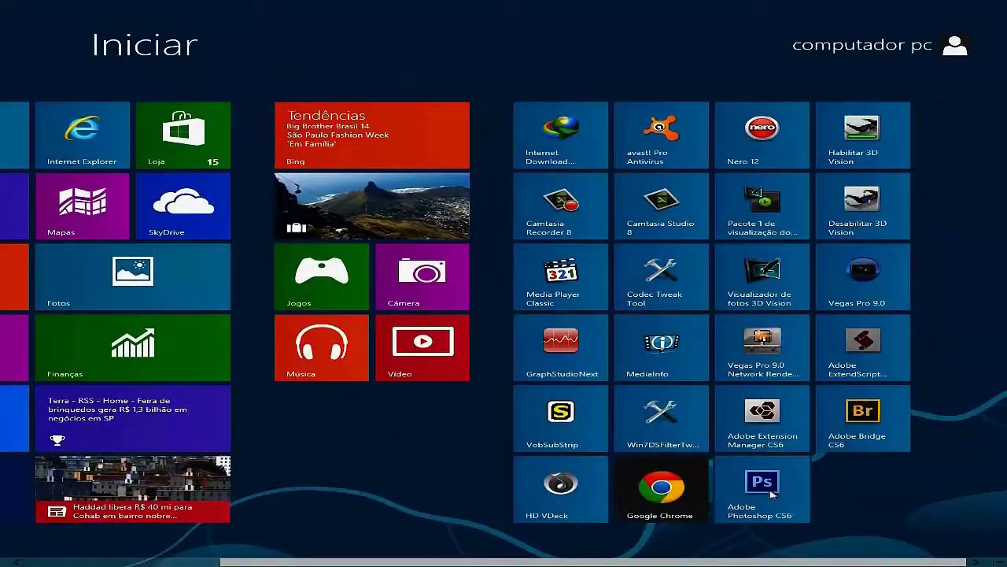
click(769, 493)
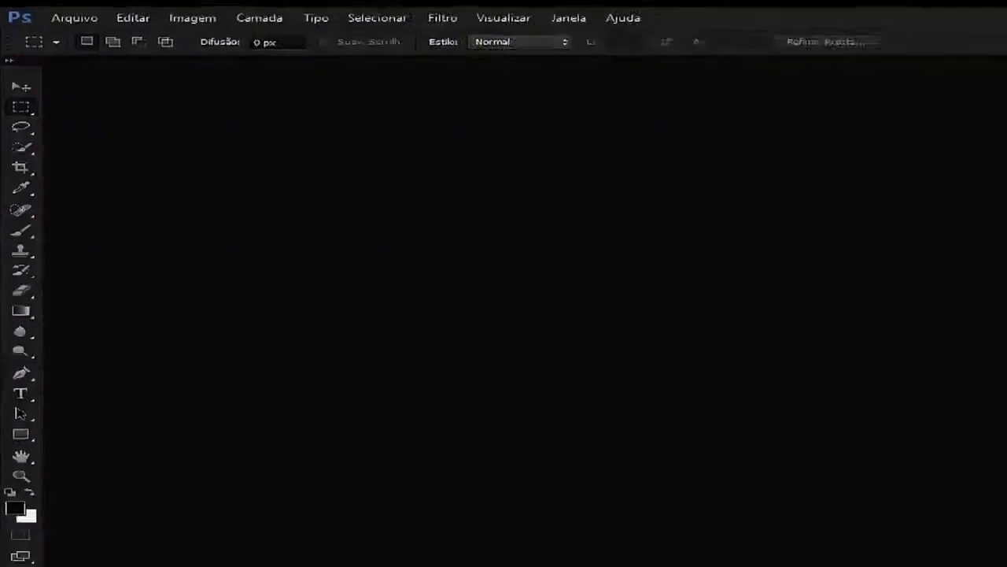
- Replace the Notepad line with 'Para vc saber se realmente estar em portugués me acompanhe veja.'
click(181, 555)
drag(661, 160, 124, 161)
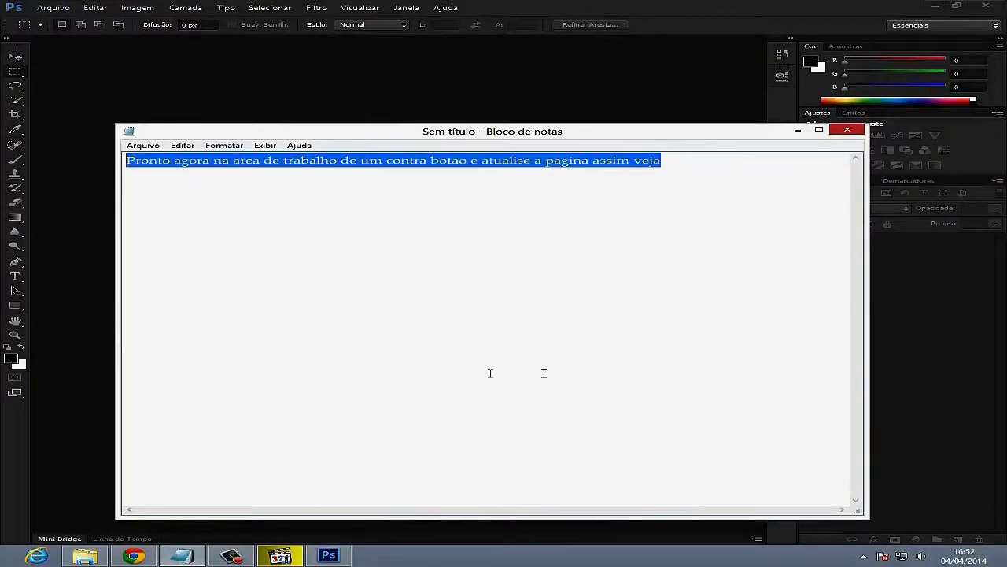
text(Para vc)
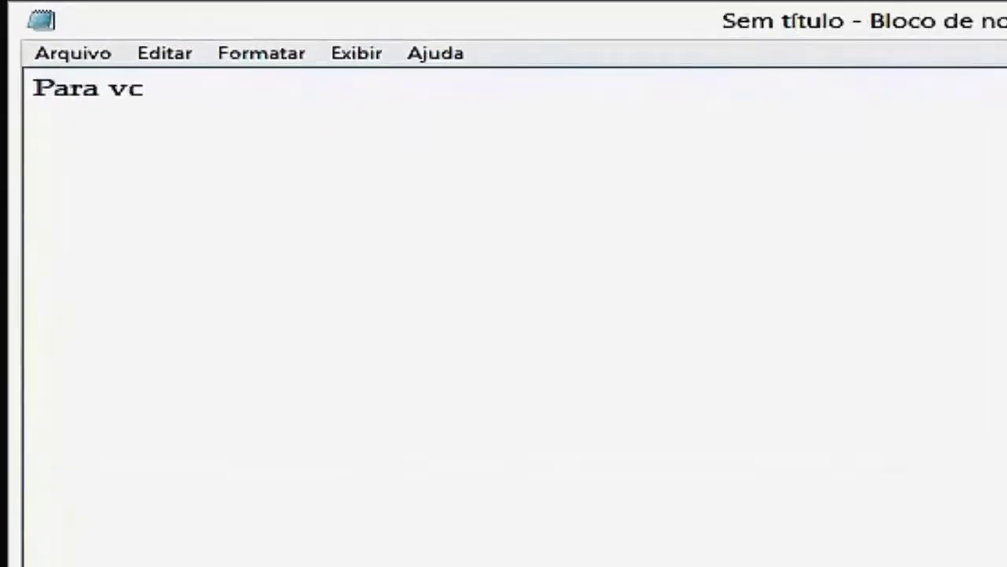
text( saber se realmente )
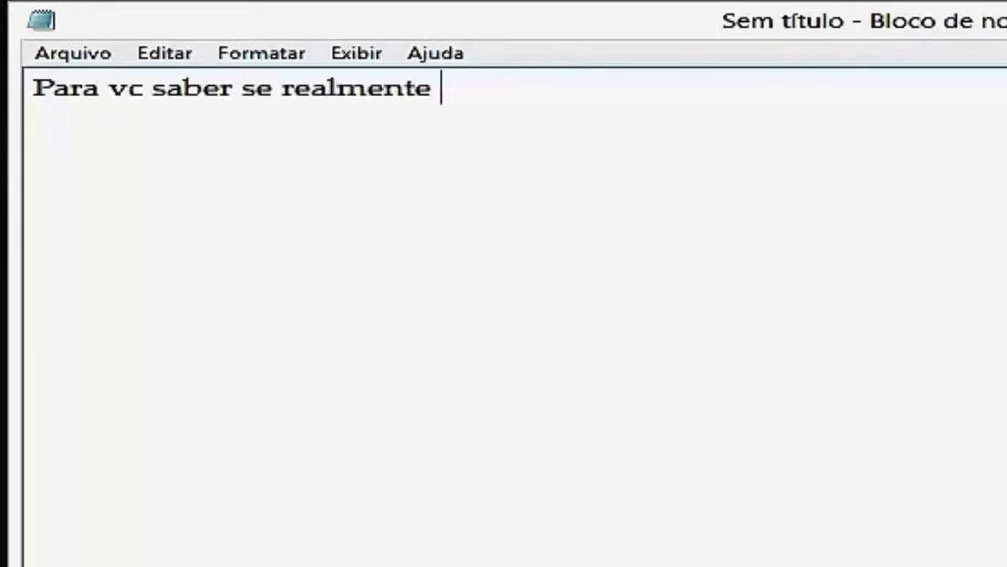
text(estar em portug)
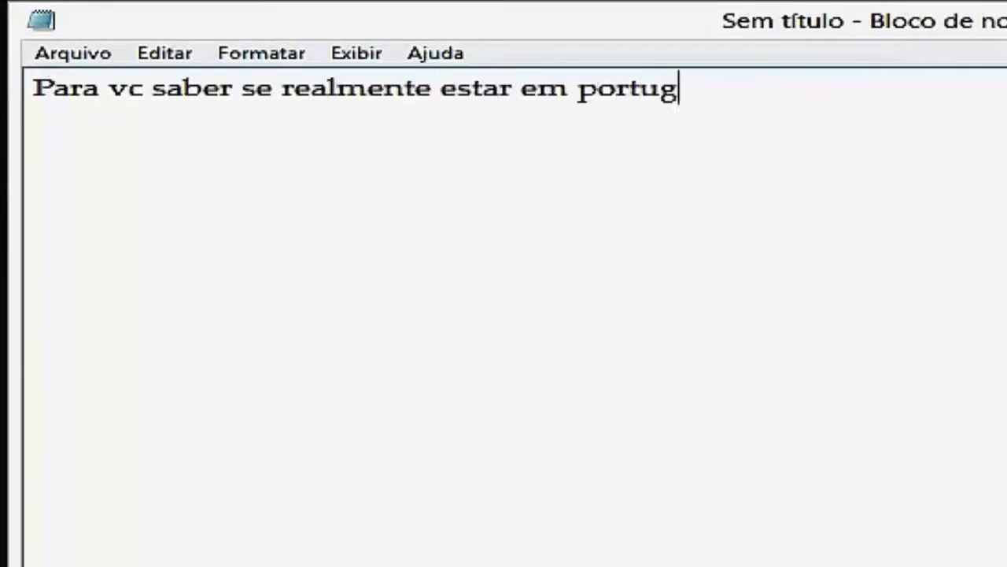
text(ués me acompanhe veja)
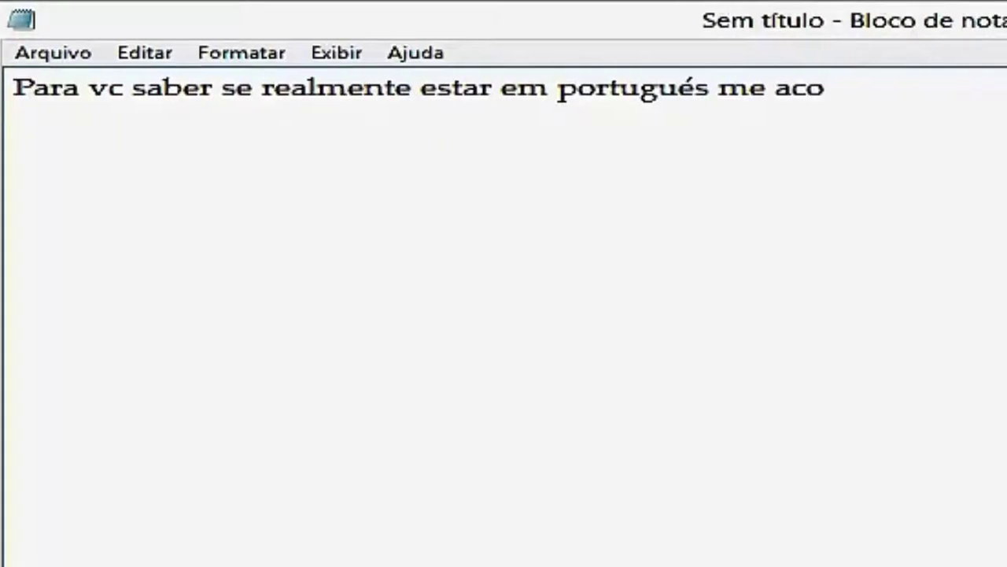
text(.)
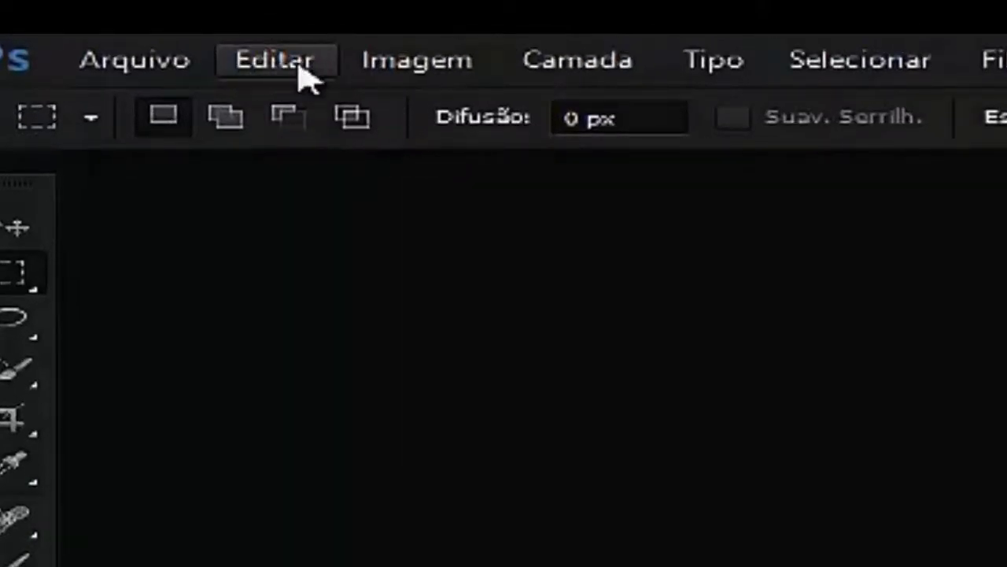
- Confirm Português do Brasil as the Idioma da UI in Editar > Preferências > Interface
click(306, 76)
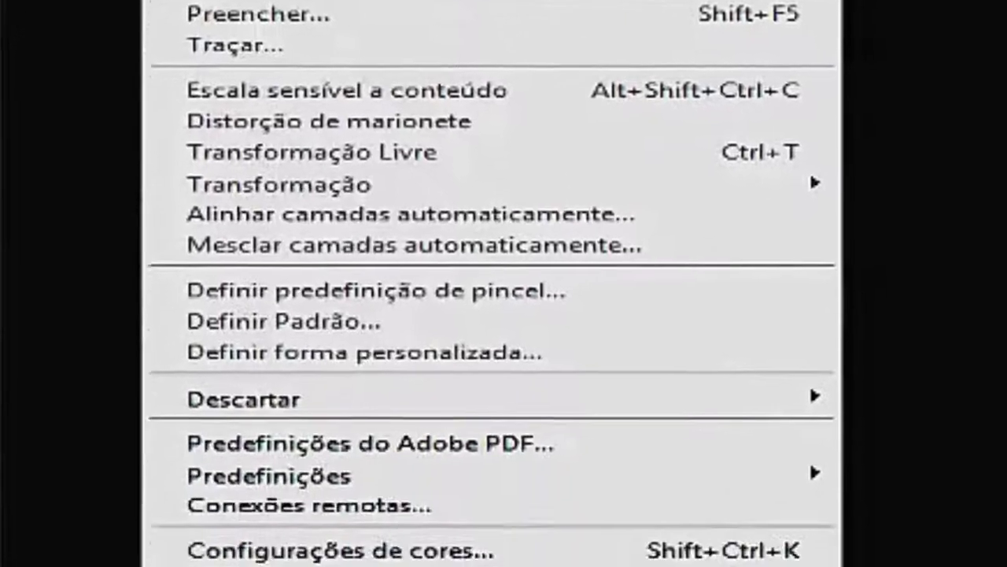
mouse_move(296, 566)
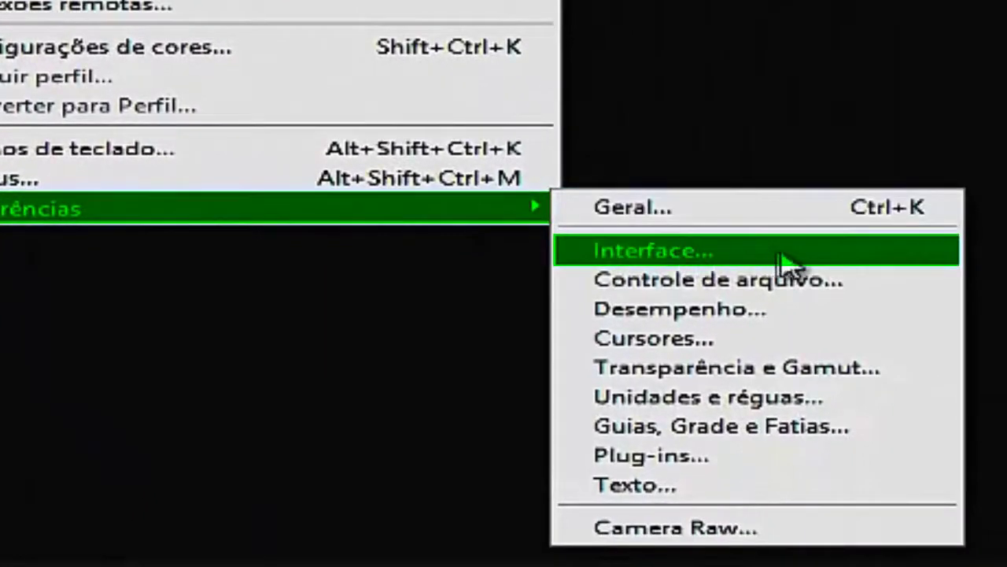
click(648, 263)
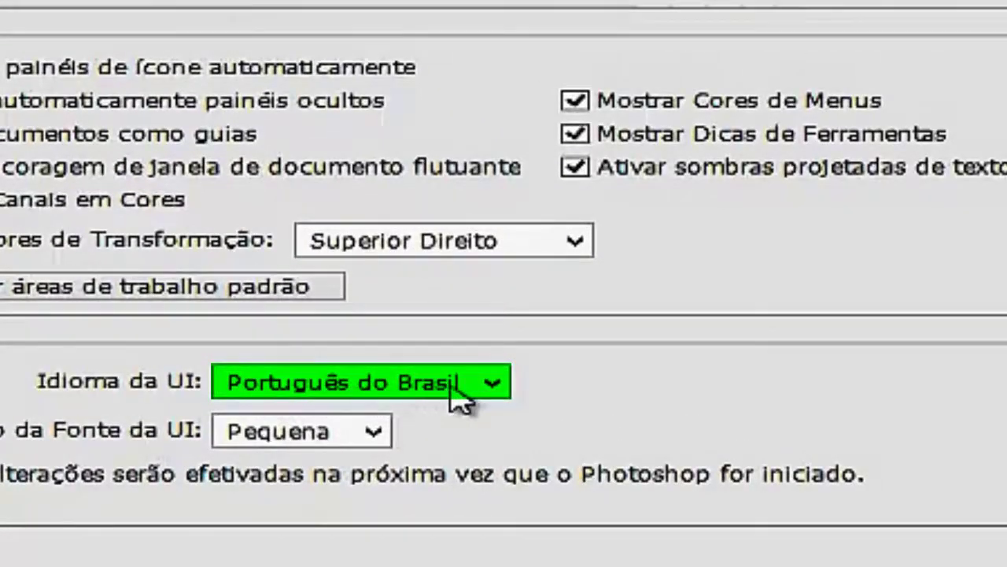
click(495, 394)
click(496, 395)
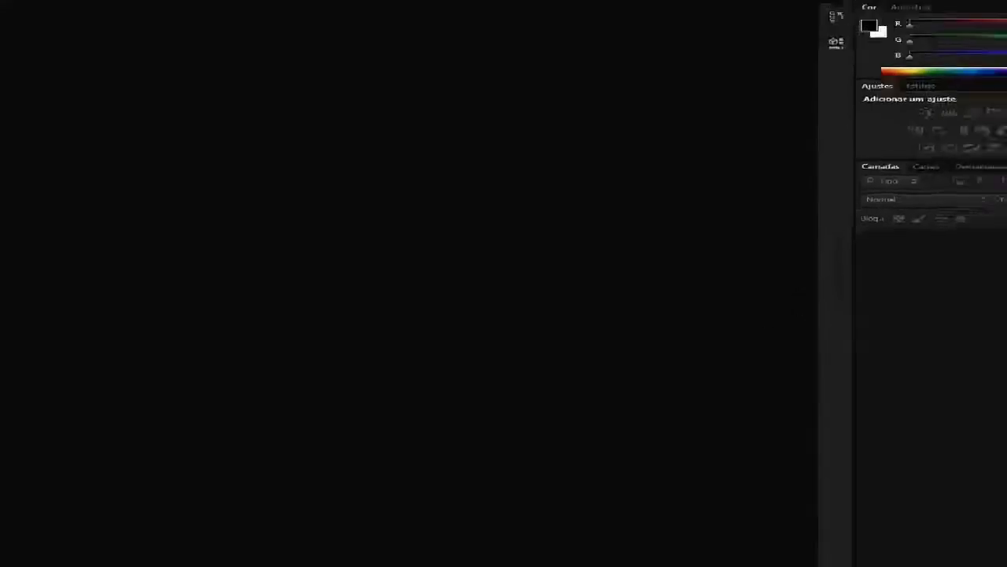
- Rewrite the note as a farewell message about the effects video and paste its YouTube link
click(181, 556)
drag(584, 160, 79, 268)
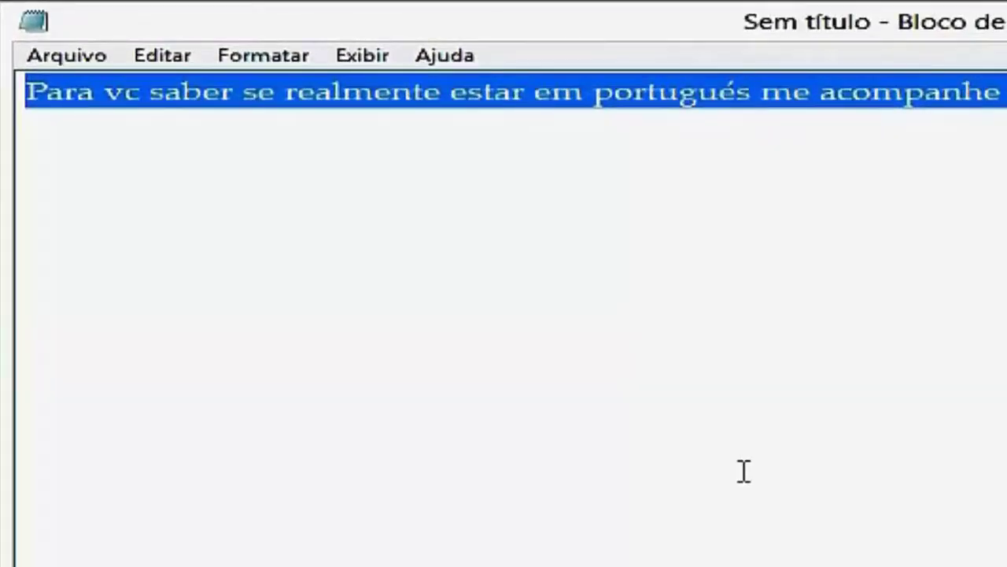
key(Delete)
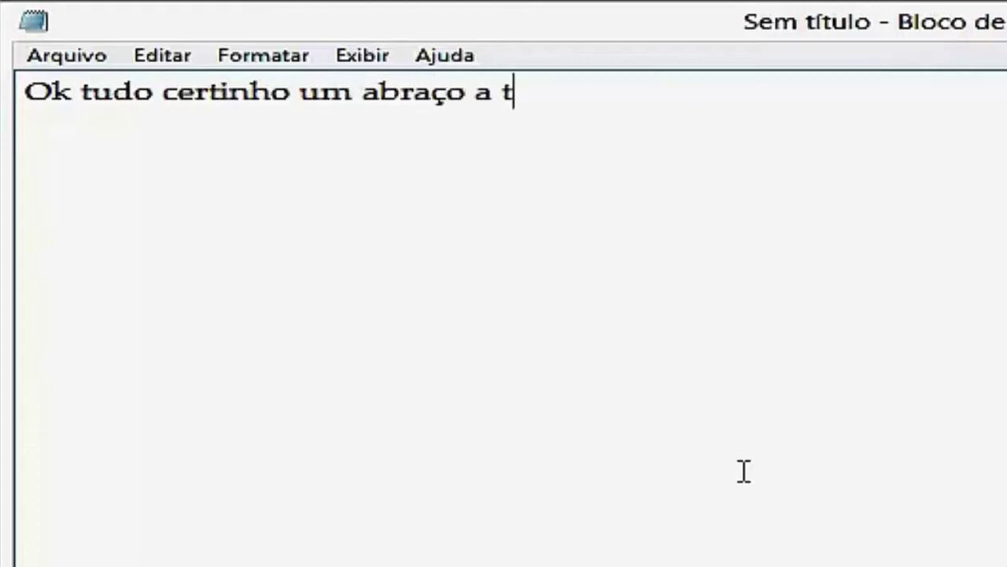
text(que me )
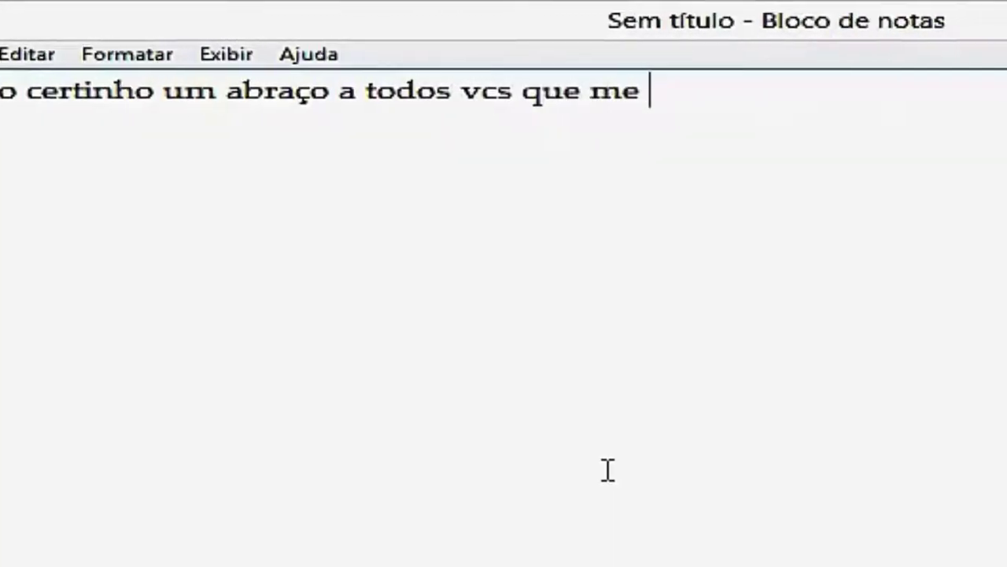
text(assistiram )
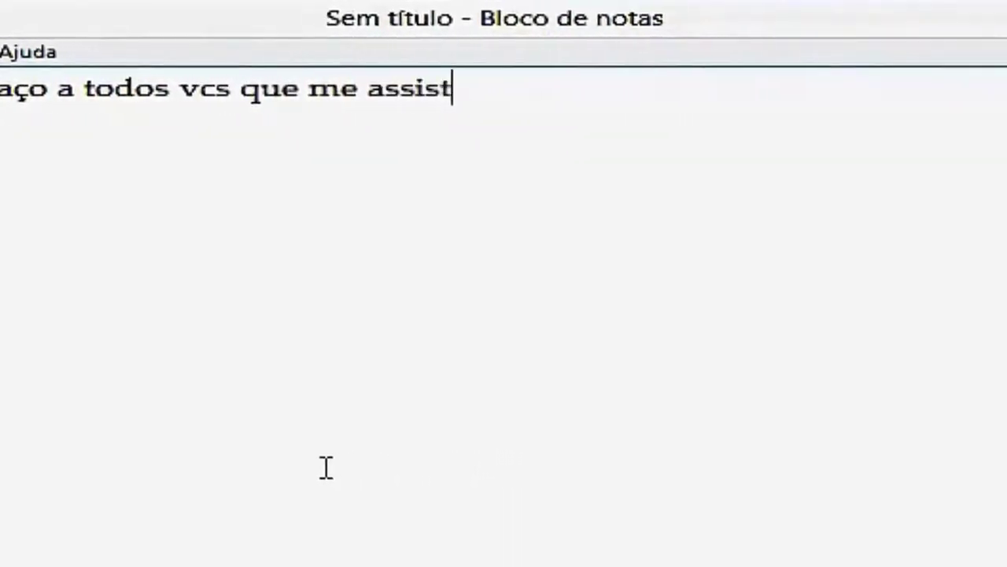
text(e n)
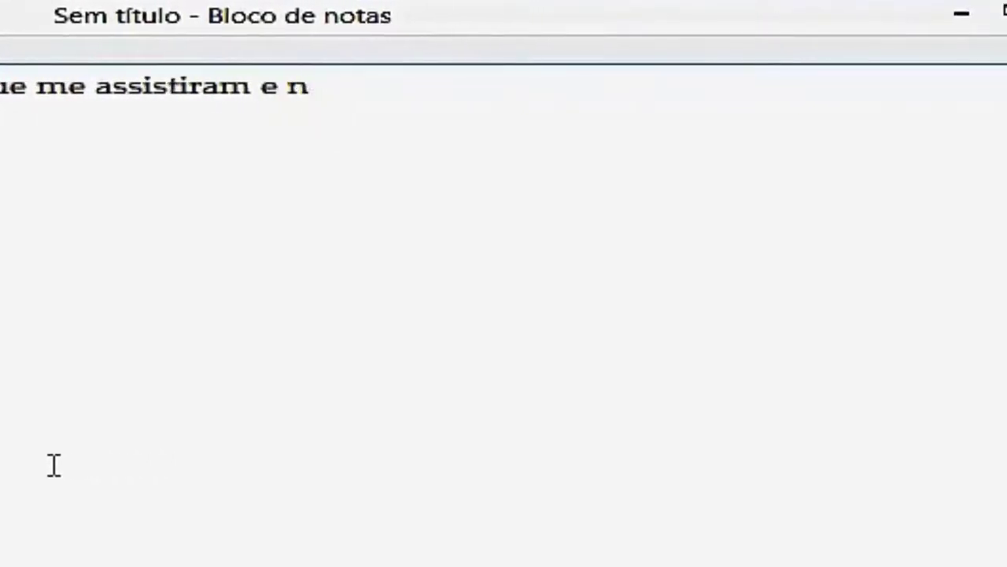
text(ão esqueça de)
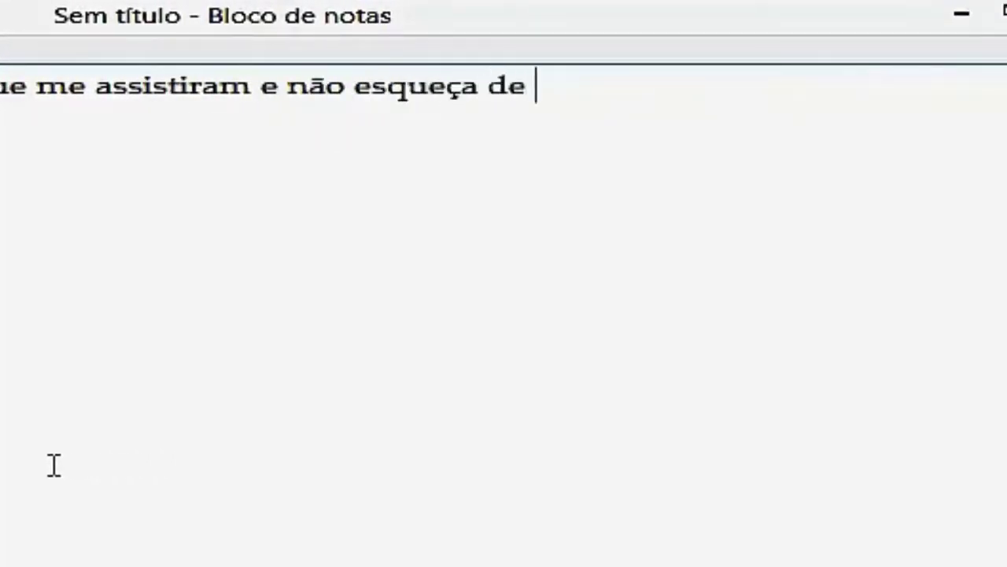
text( coment)
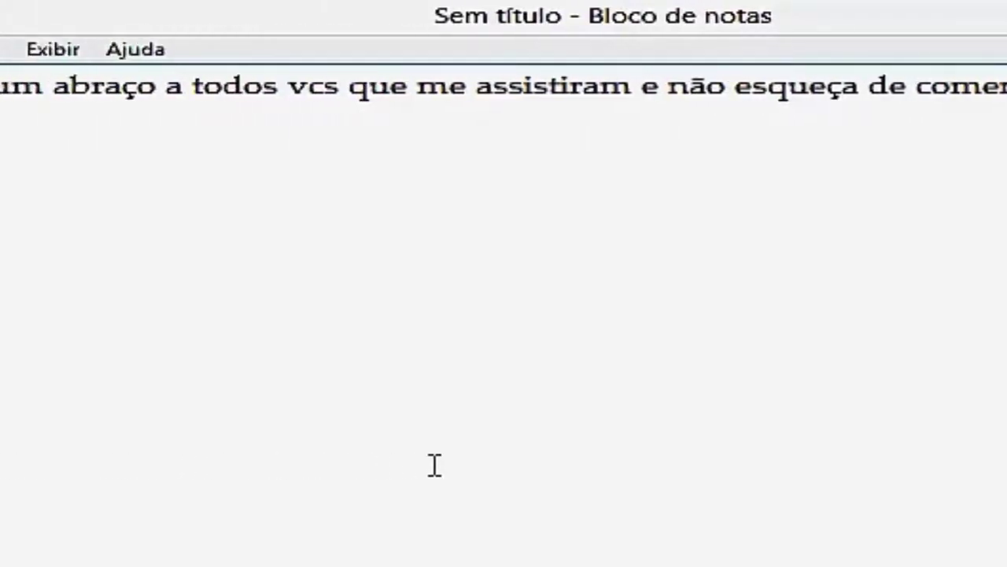
text(também gostaria que vcs olhacem)
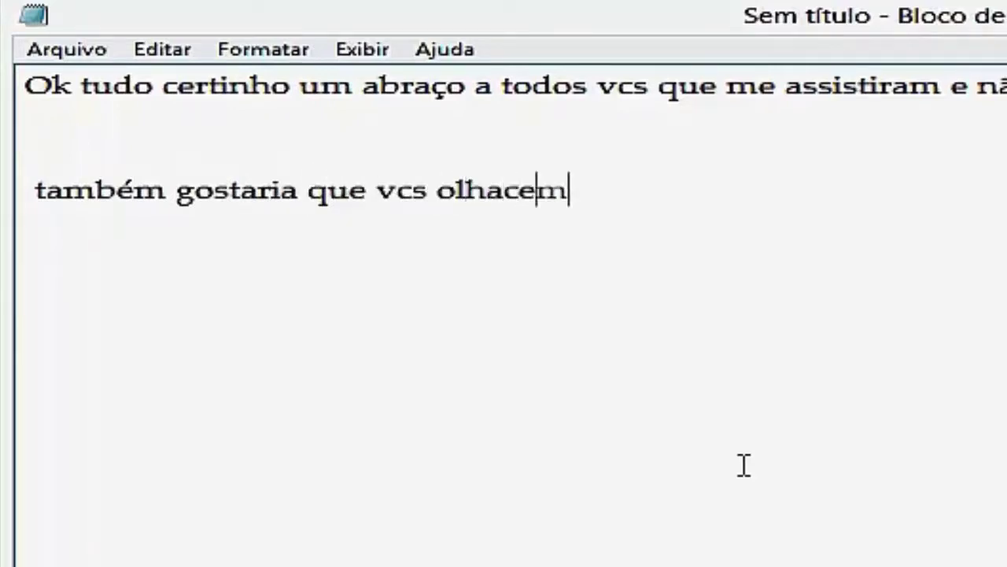
key(BackSpace)
key(BackSpace)
key(BackSpace)
key(BackSpace)
key(BackSpace)
key(BackSpace)
key(BackSpace)
text(desse)
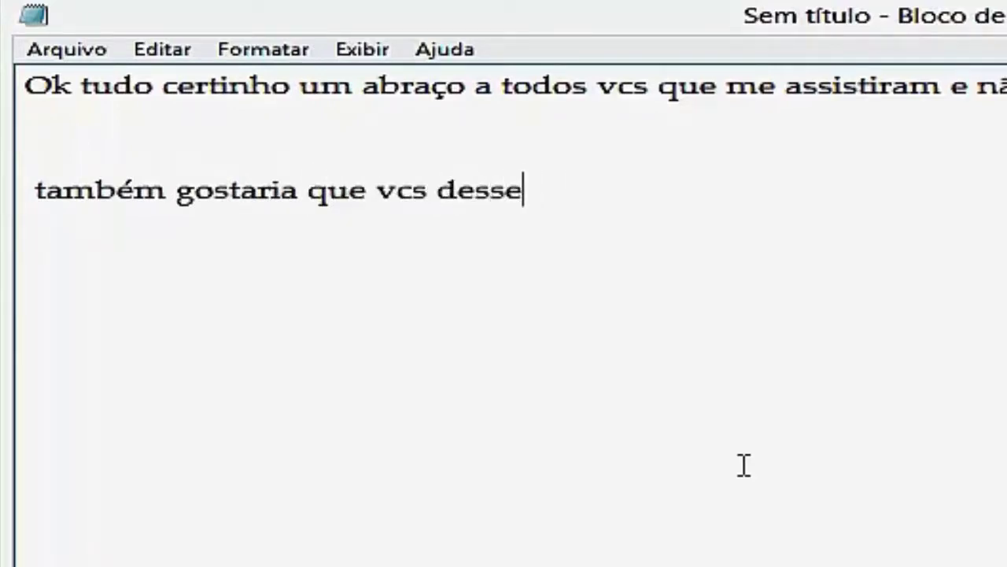
text(m uma olhada)
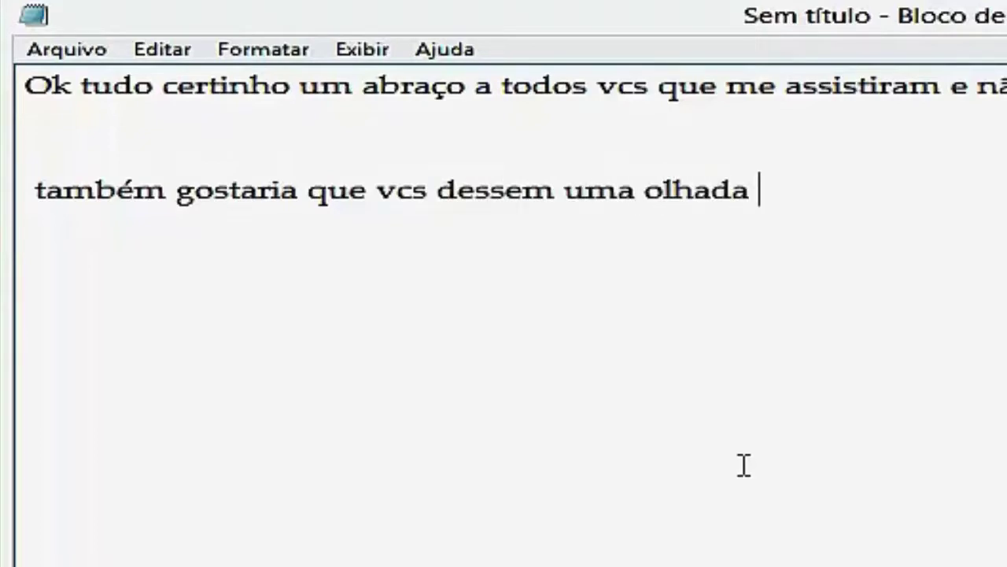
text(nesse vídeo de ef)
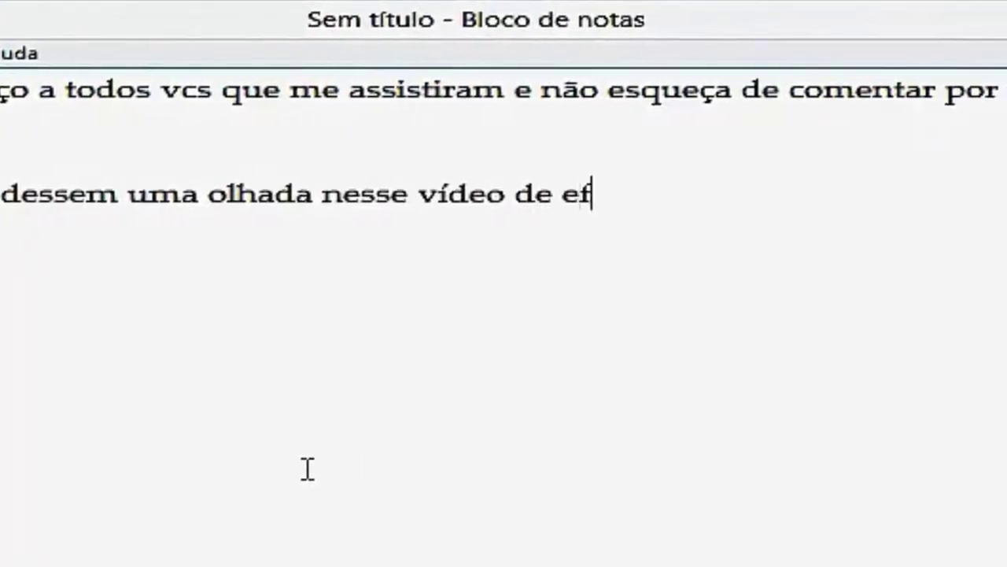
text(eito que eu editei)
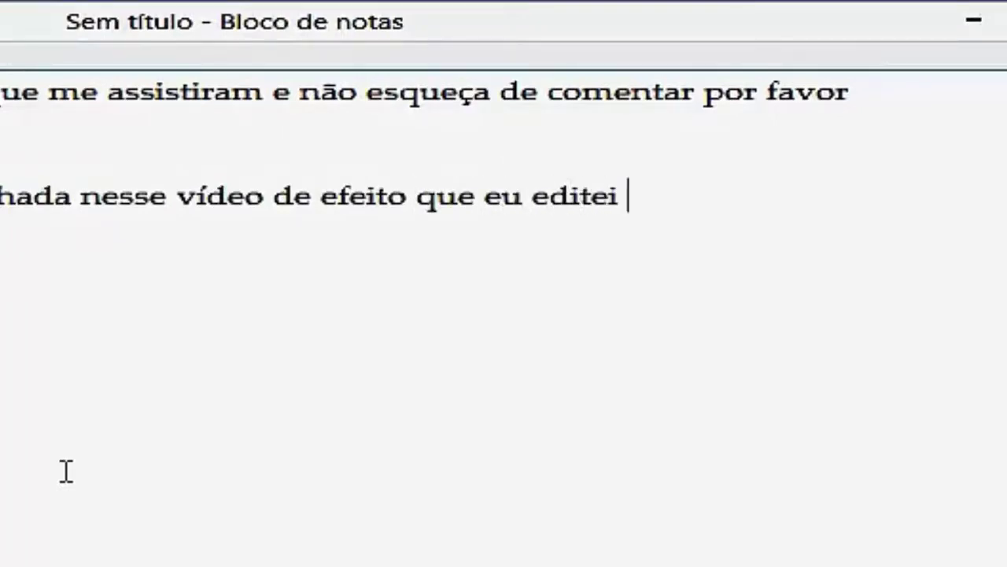
text( é muito bom v)
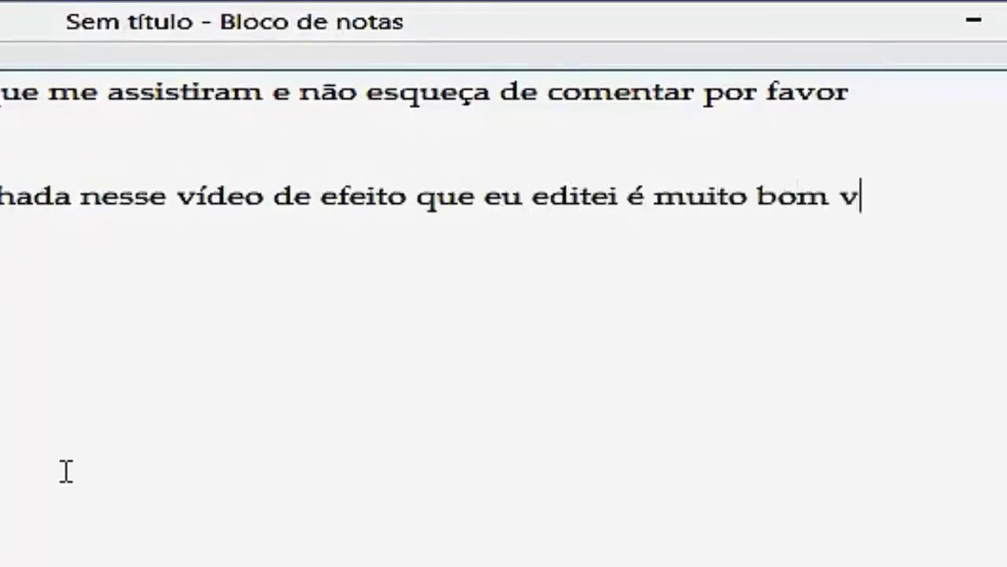
key(Return)
key(Return)
text(https://www.youtube.com/watch?v=BMCxcFXka28)
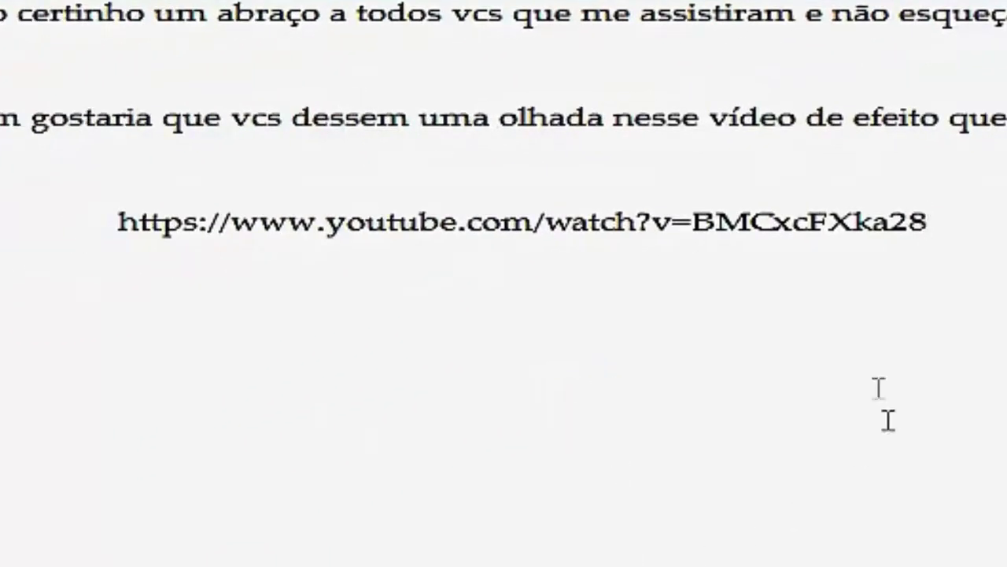
- Clear the whole note and leave only 'Obrigado fuiiiiiii !'
drag(987, 222, 31, 8)
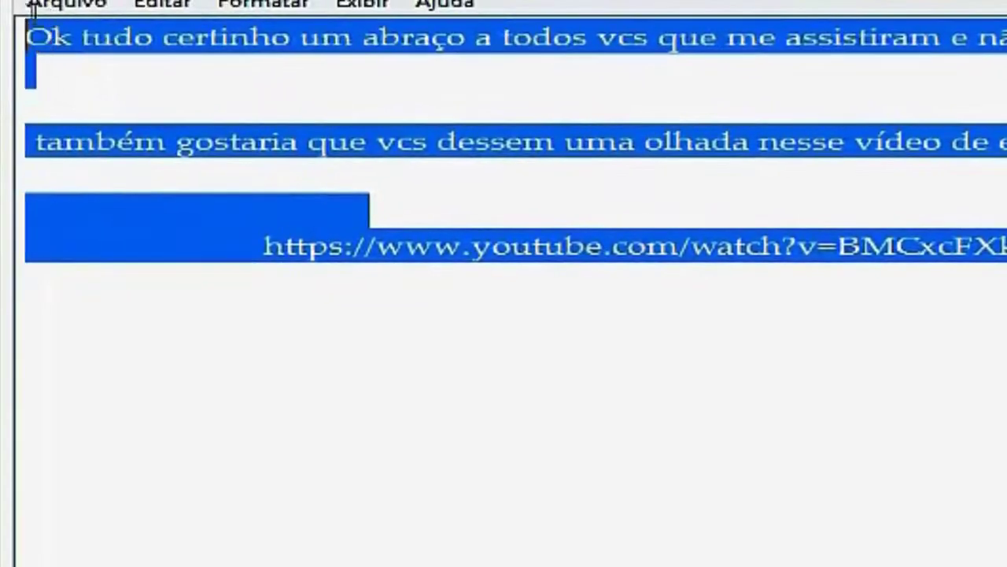
key(Delete)
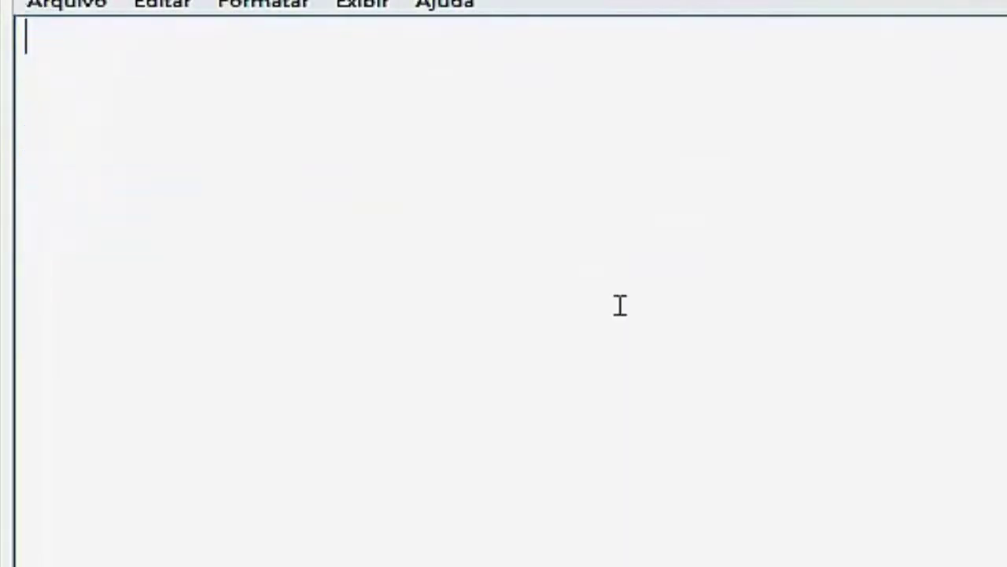
text(Obrigado fuiiiiiii)
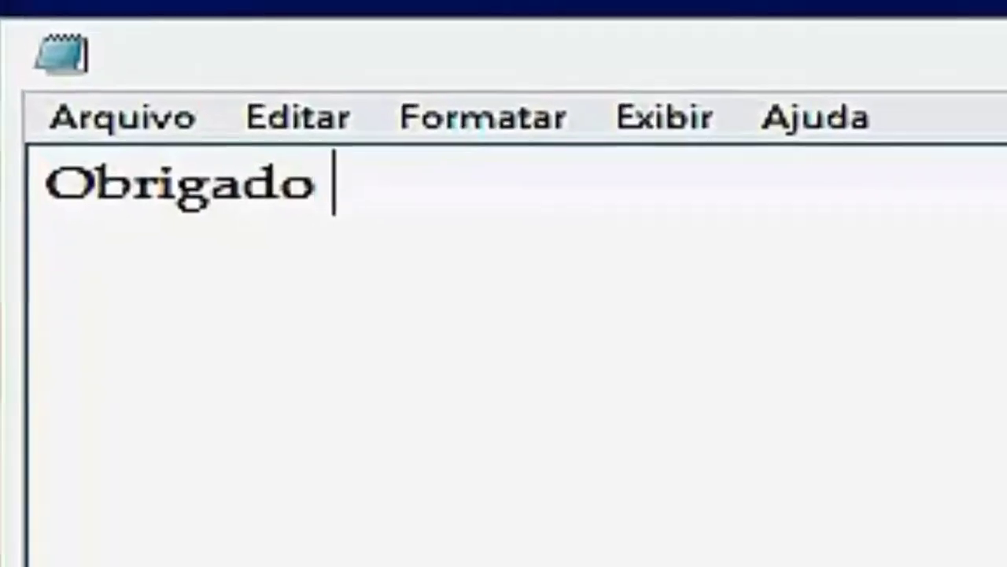
text( !)
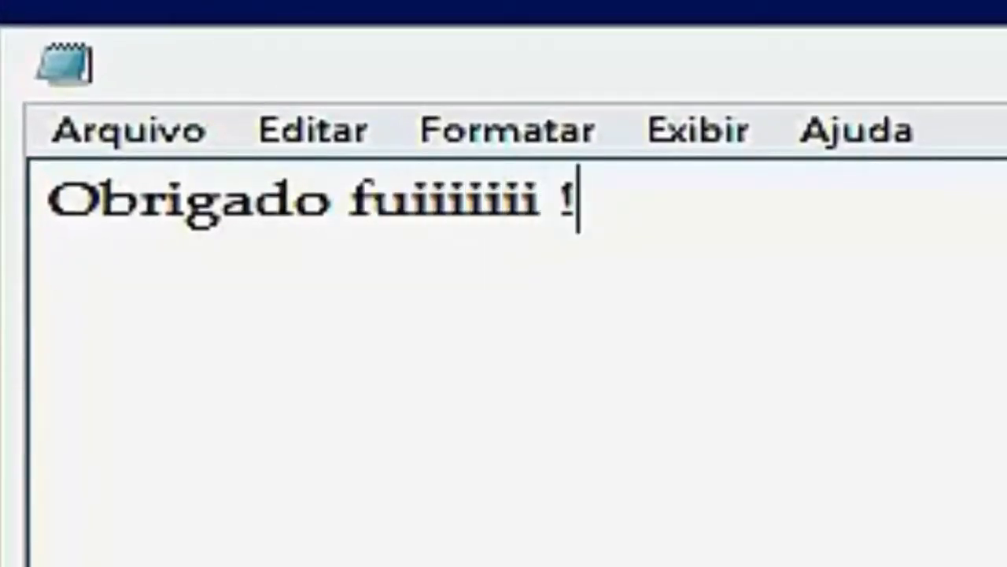
- Close Notepad with Não Salvar and return to Photoshop
click(846, 129)
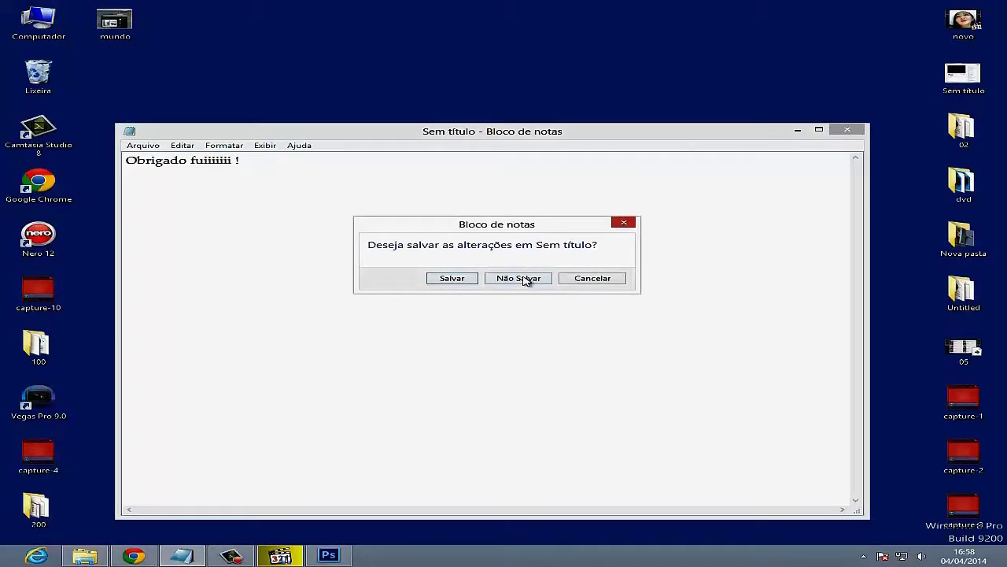
click(522, 279)
click(329, 556)
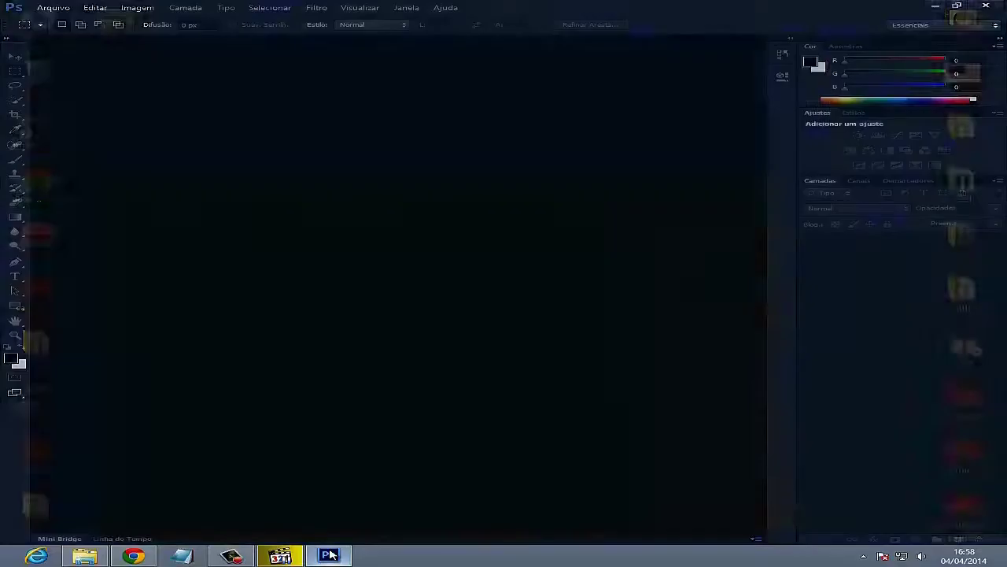
- Open the cat meme JPG from PAULO (D:) > B----IMAGENS in Photoshop
click(934, 5)
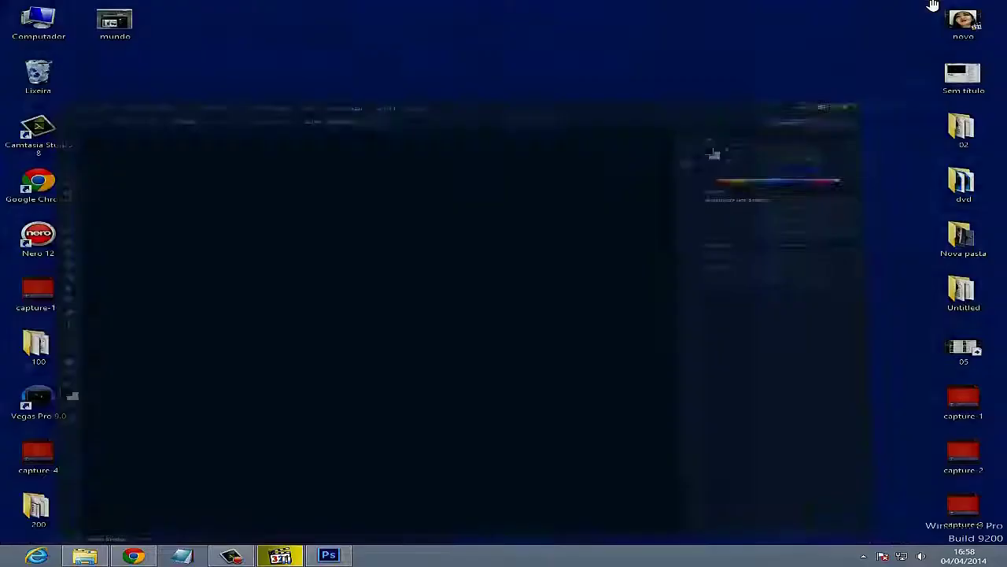
double_click(41, 19)
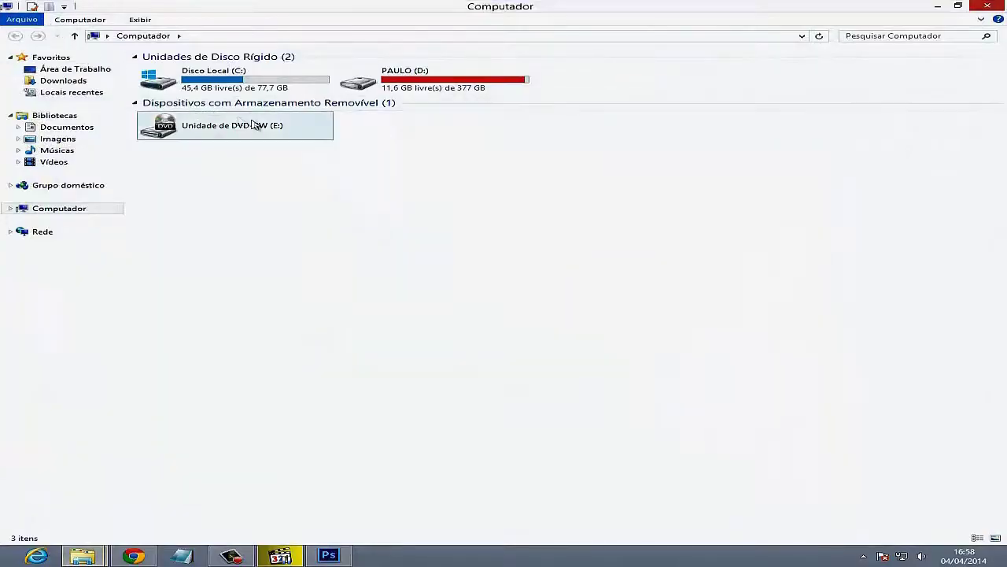
double_click(360, 81)
double_click(267, 100)
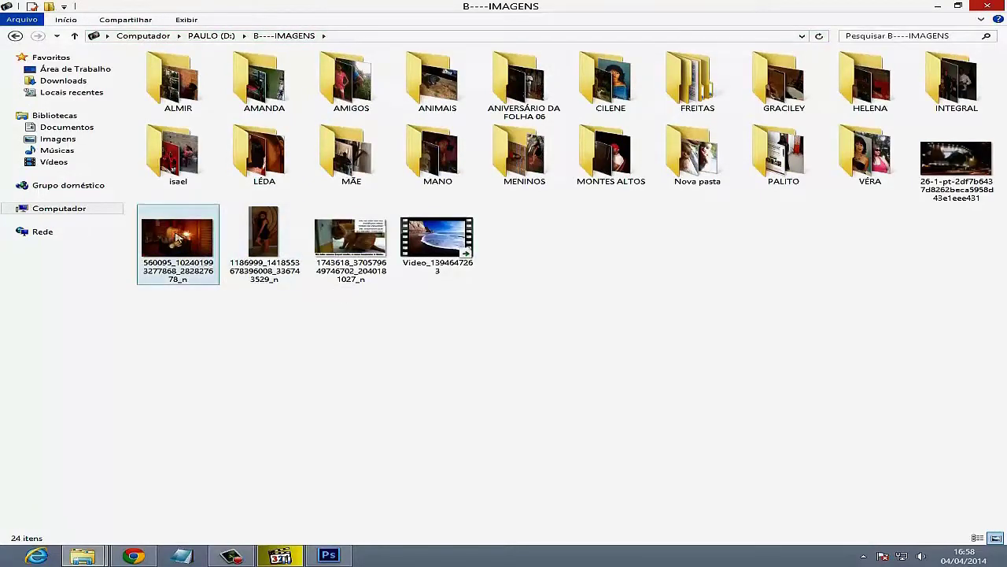
drag(338, 240, 343, 310)
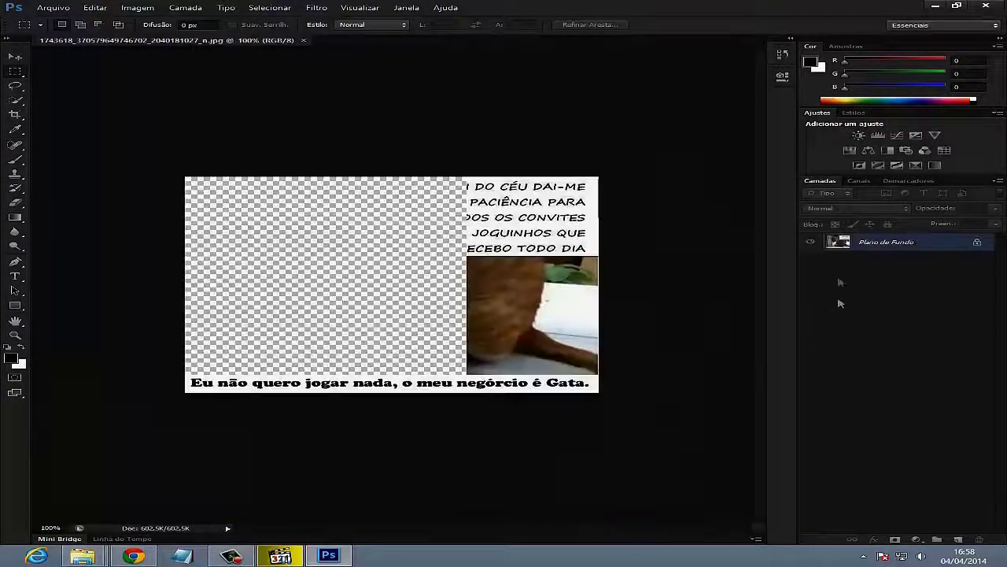
- Convert the locked background into Camada 0 and close its layer style settings
double_click(840, 241)
click(669, 175)
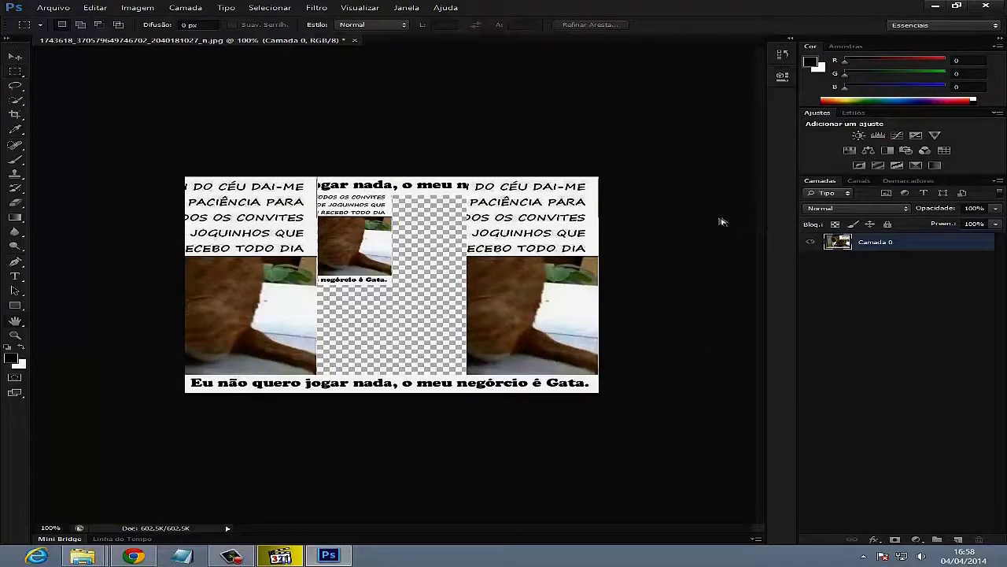
double_click(929, 242)
click(725, 119)
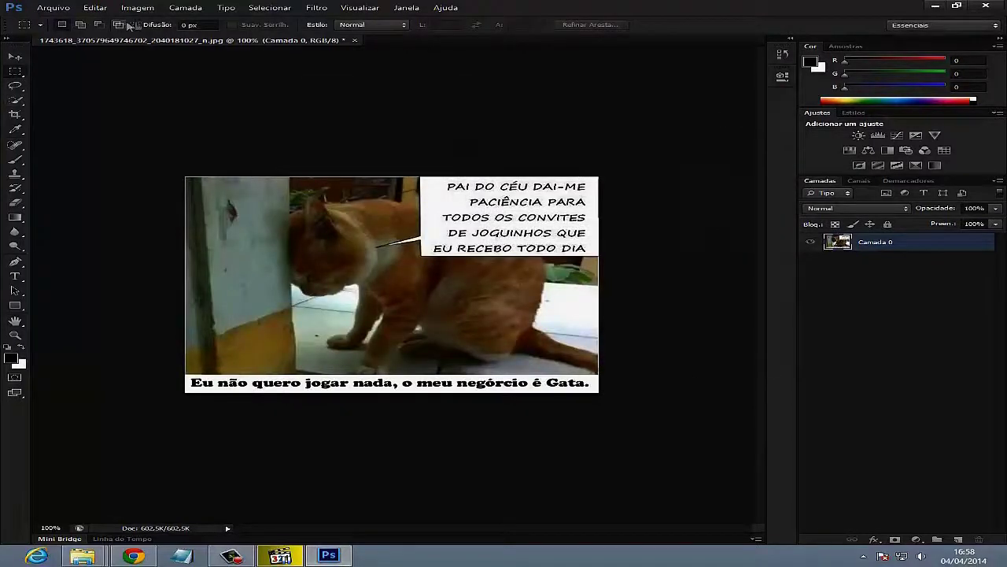
- Try midtone shifts in Equilíbrio de Cores, cancel them, and quit without saving
click(154, 11)
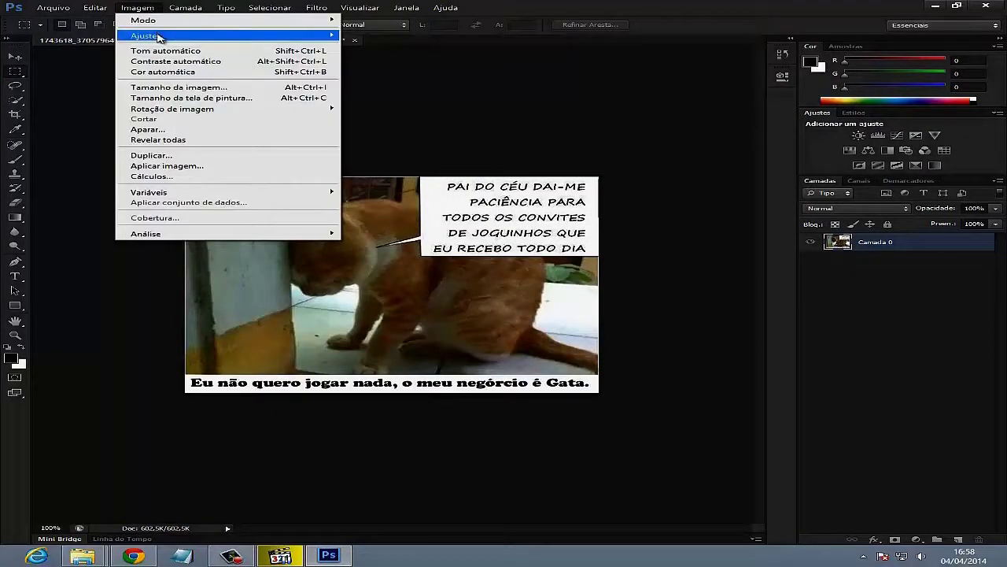
mouse_move(191, 39)
click(393, 103)
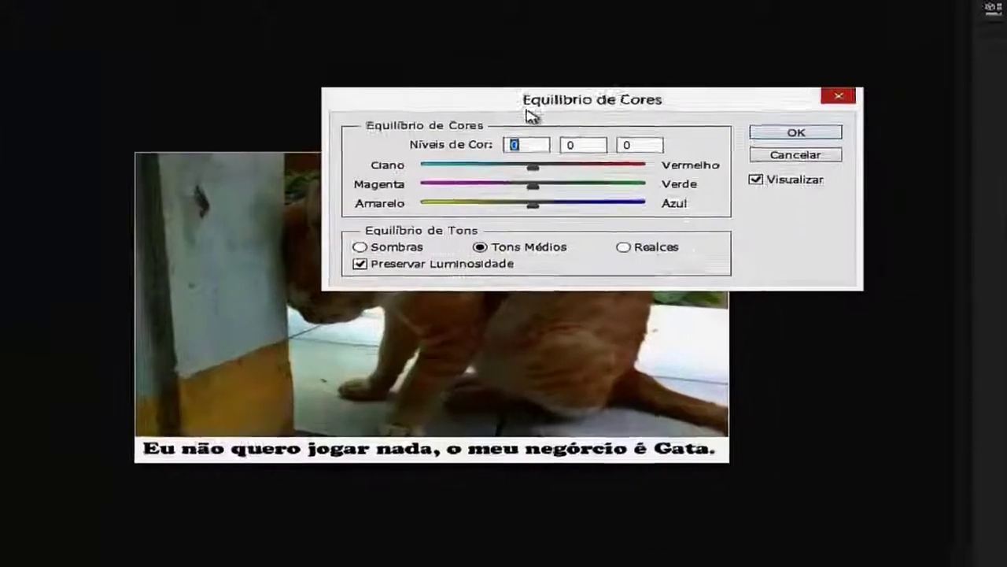
drag(538, 167, 491, 172)
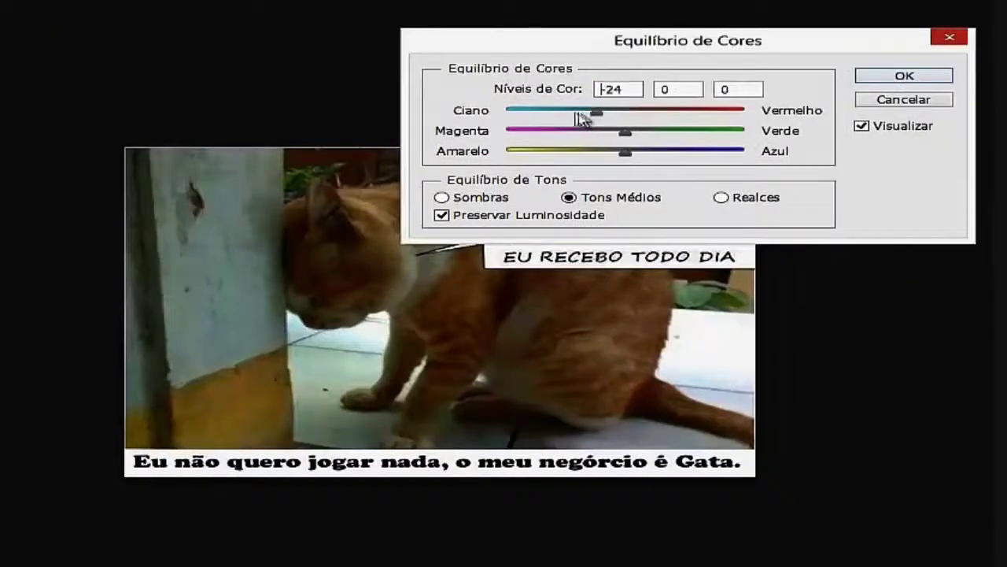
drag(728, 122, 731, 123)
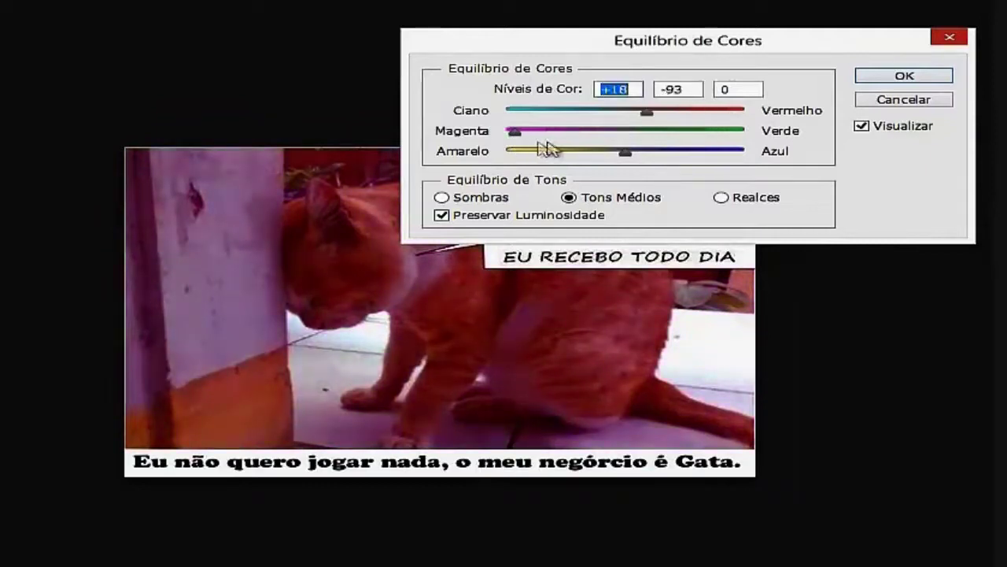
drag(547, 150, 739, 152)
drag(626, 157, 773, 181)
click(951, 40)
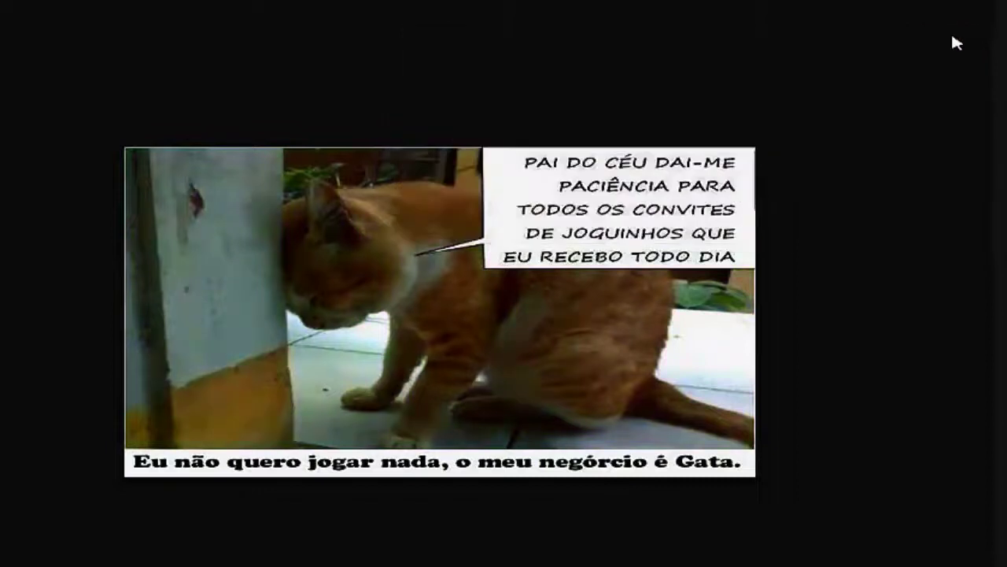
key(ctrl+q)
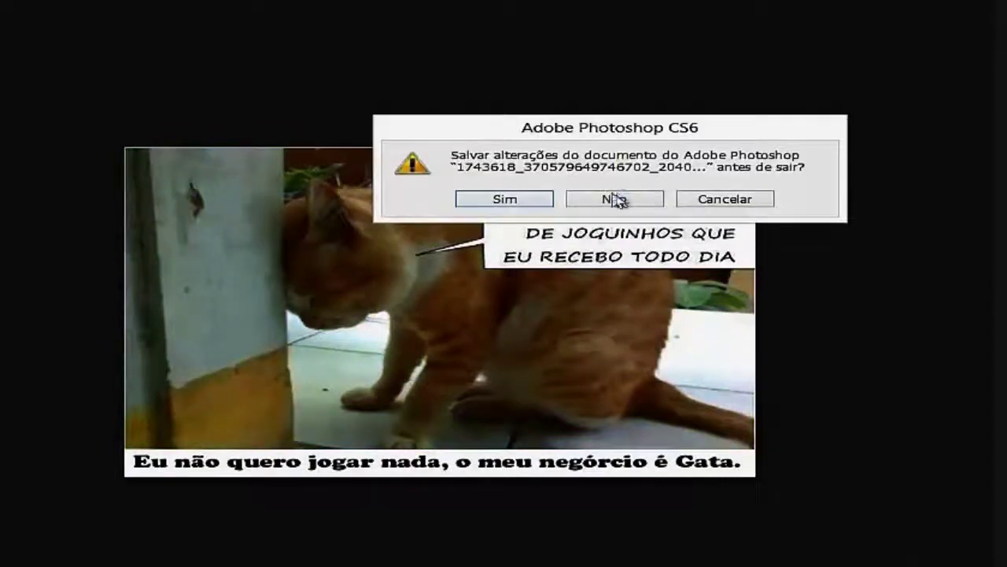
click(612, 197)
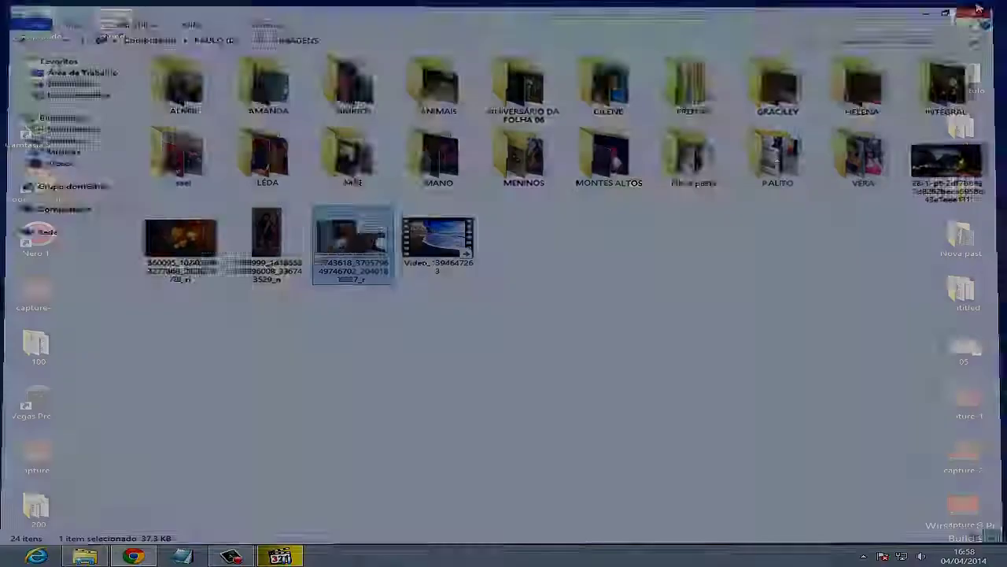